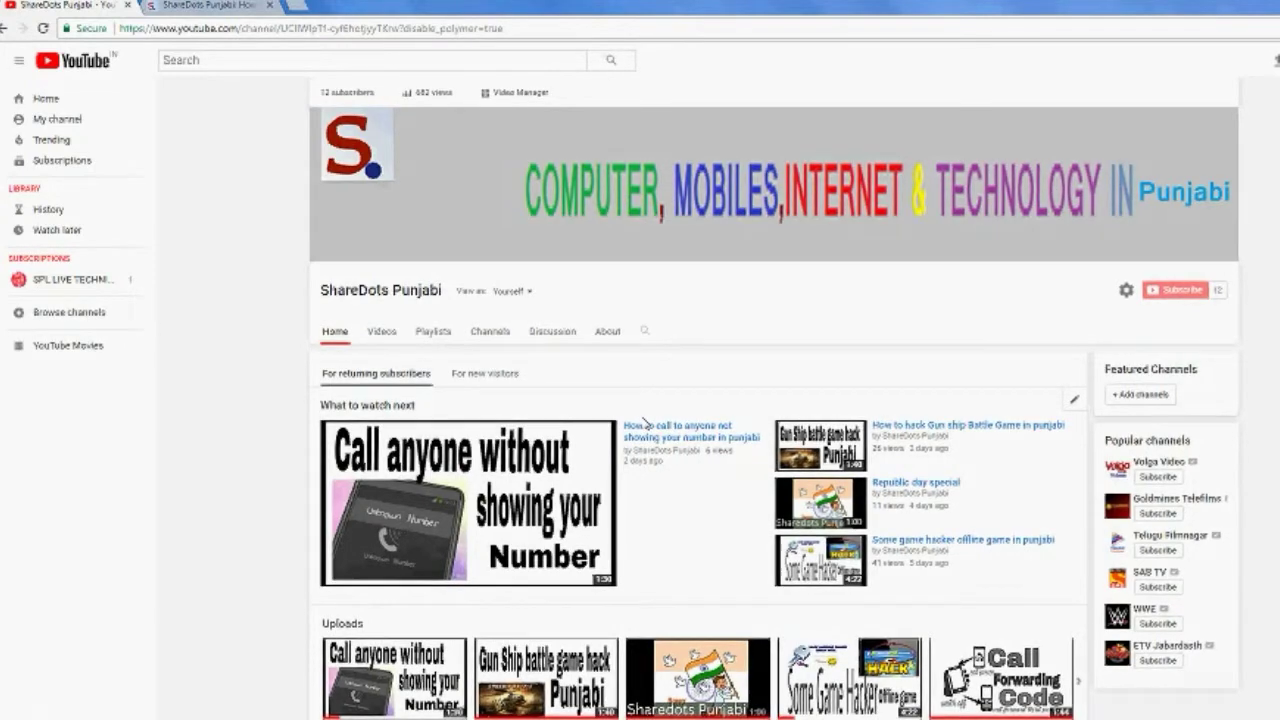
# Step: Go from the ShareDots blog post to the Passport Seva site via its Passport Apply link
pyautogui.click(229, 7)
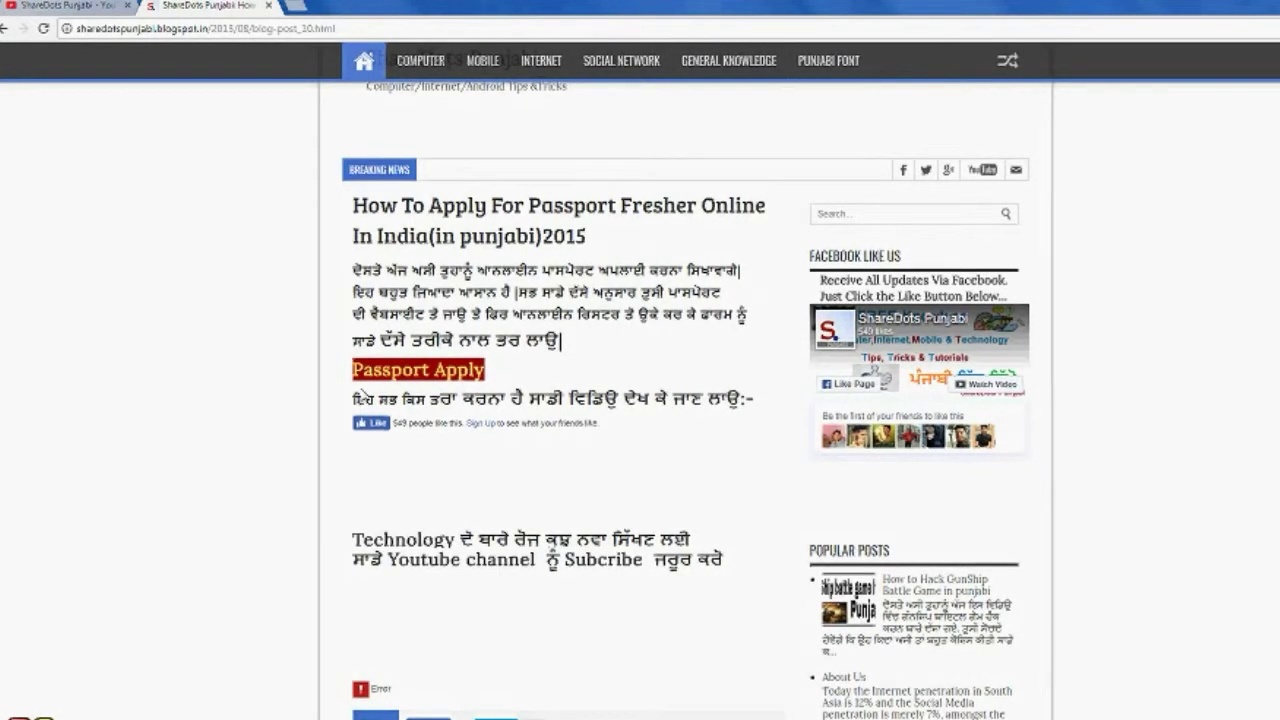
pyautogui.click(406, 378)
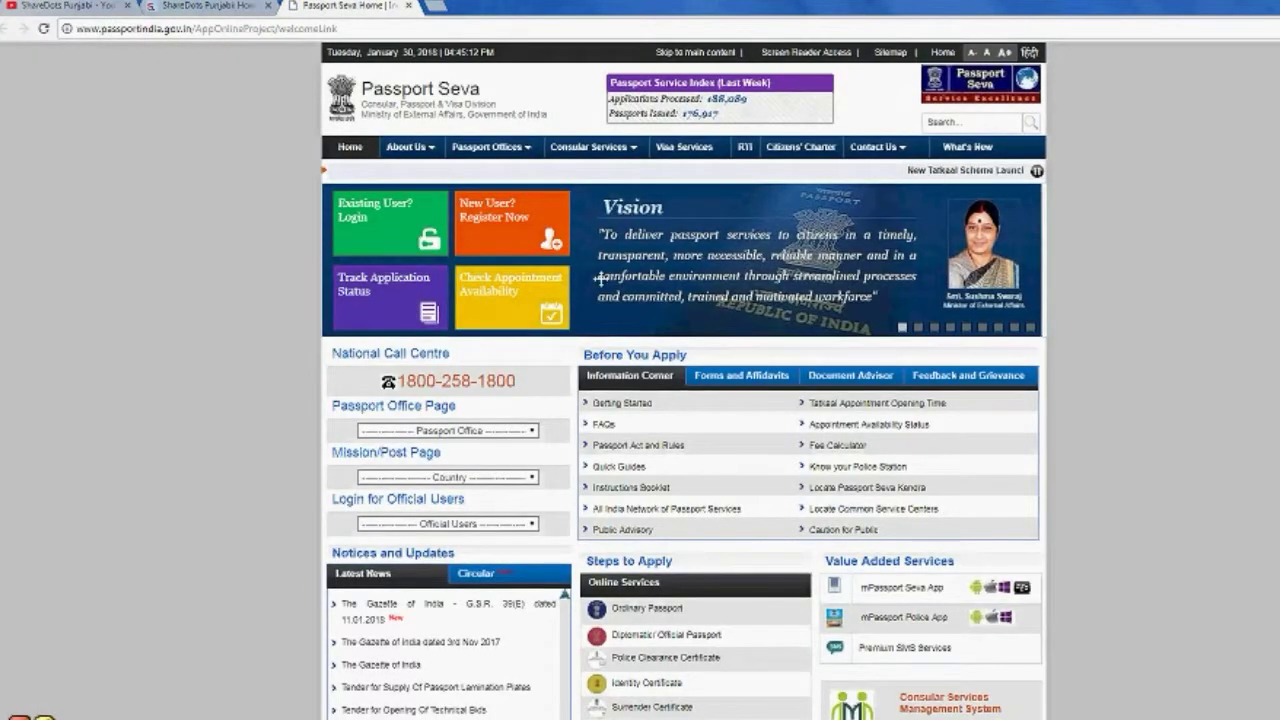
# Step: Choose 'New User? Register Now' on the Passport Seva home page
pyautogui.click(511, 220)
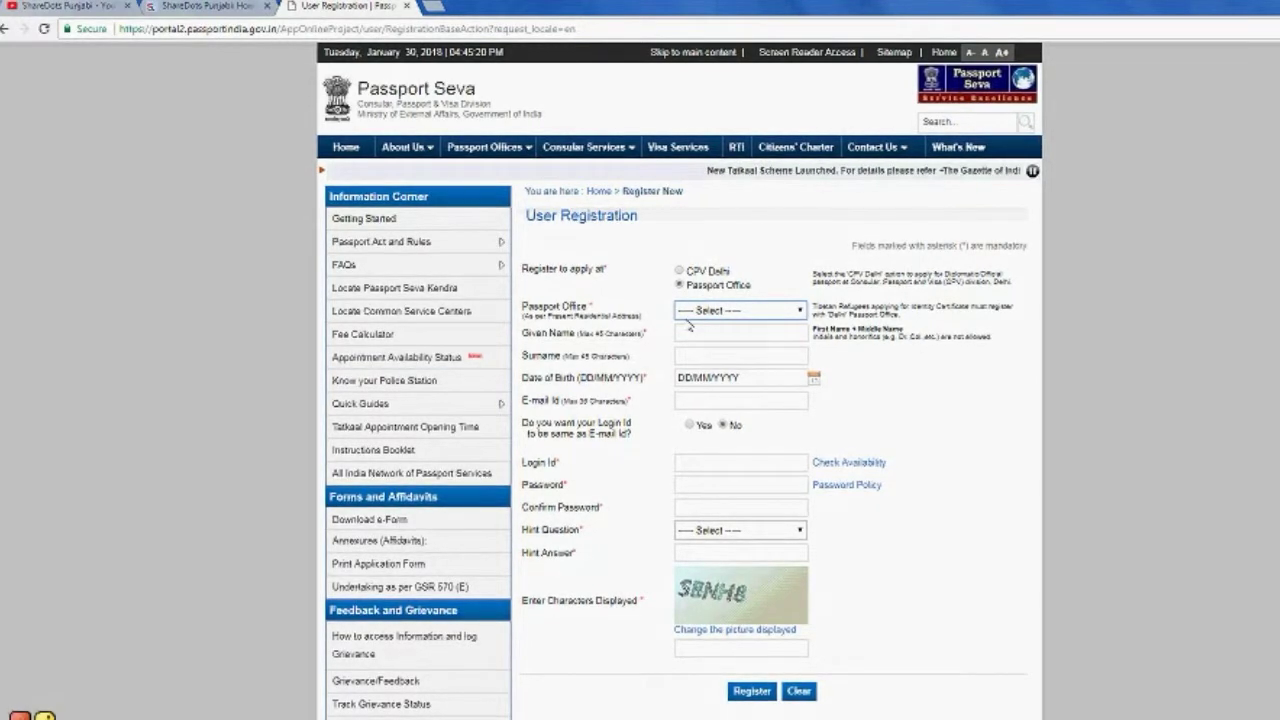
# Step: Set the Passport Office to Jalandhar and enter the applicant's given name
pyautogui.click(770, 317)
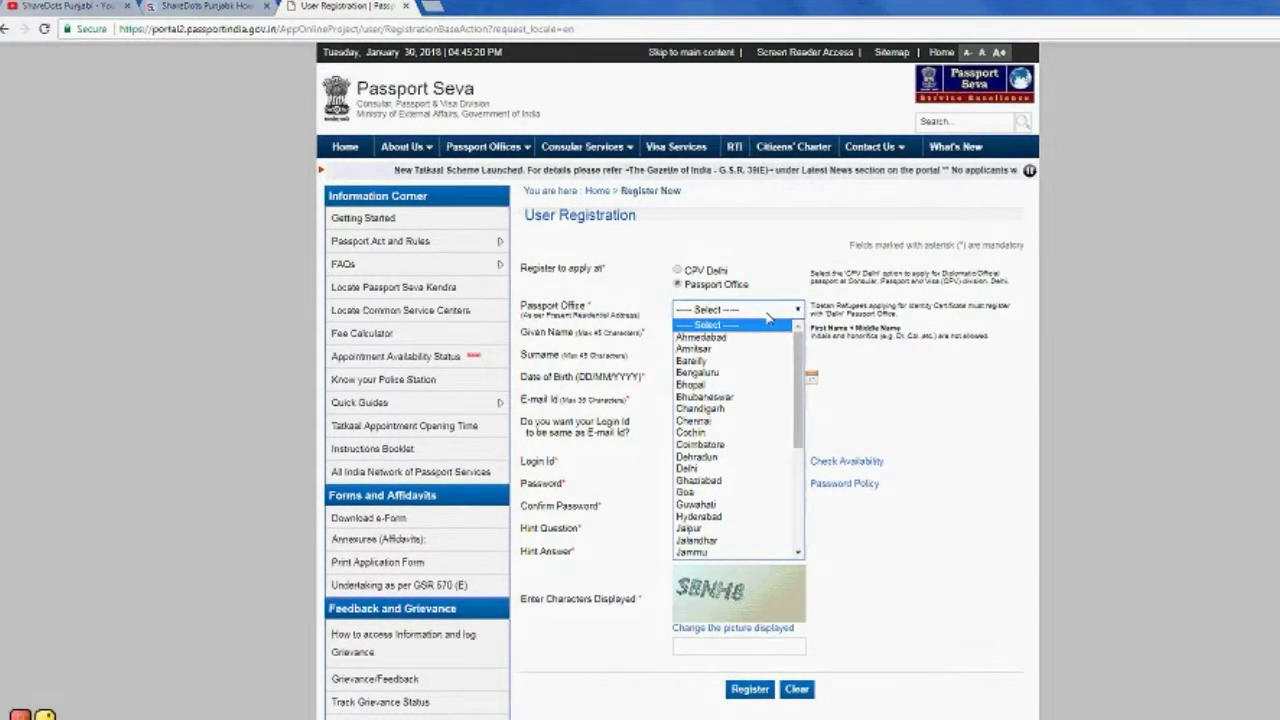
pyautogui.press('j')
pyautogui.press('a')
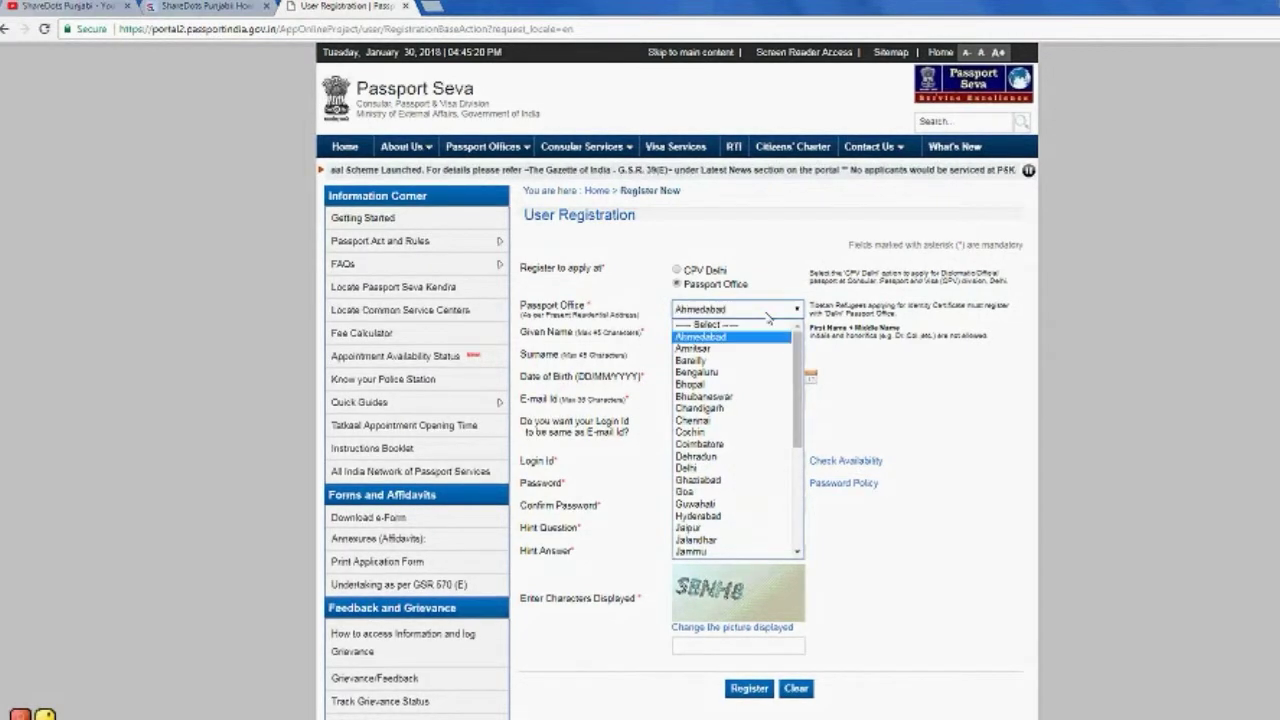
pyautogui.press('j')
pyautogui.press('a')
pyautogui.press('l')
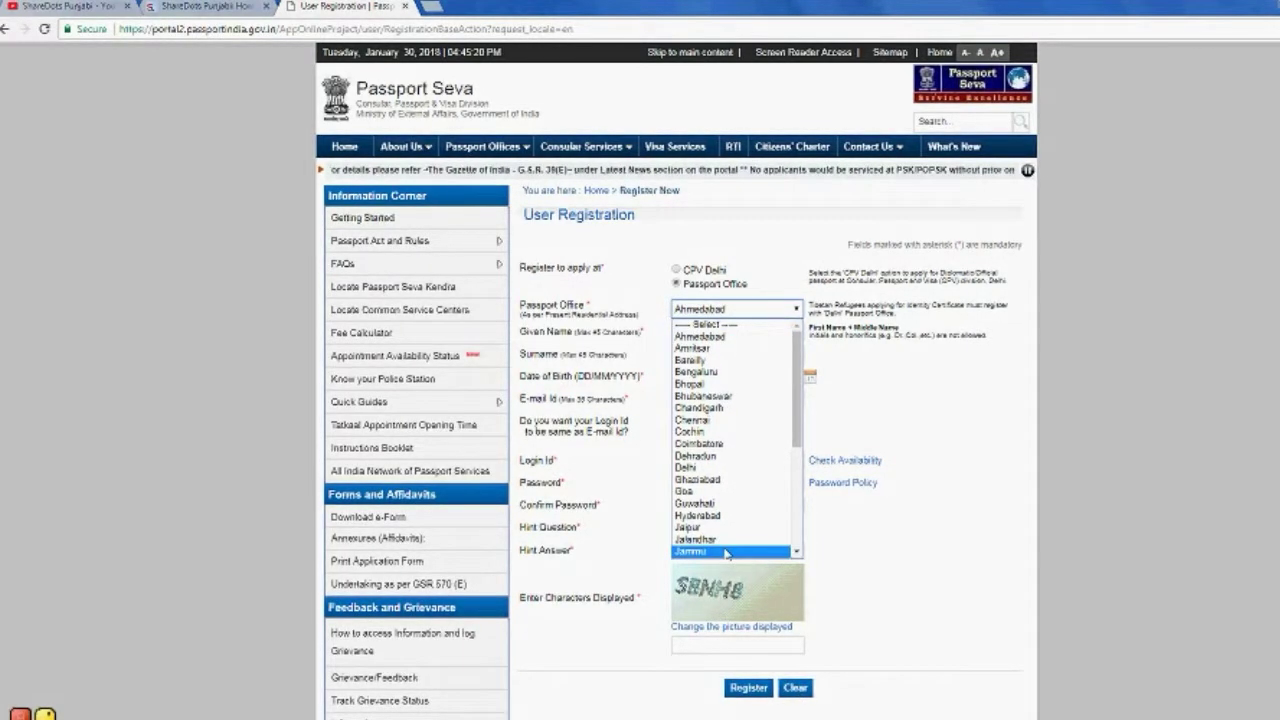
pyautogui.press('Return')
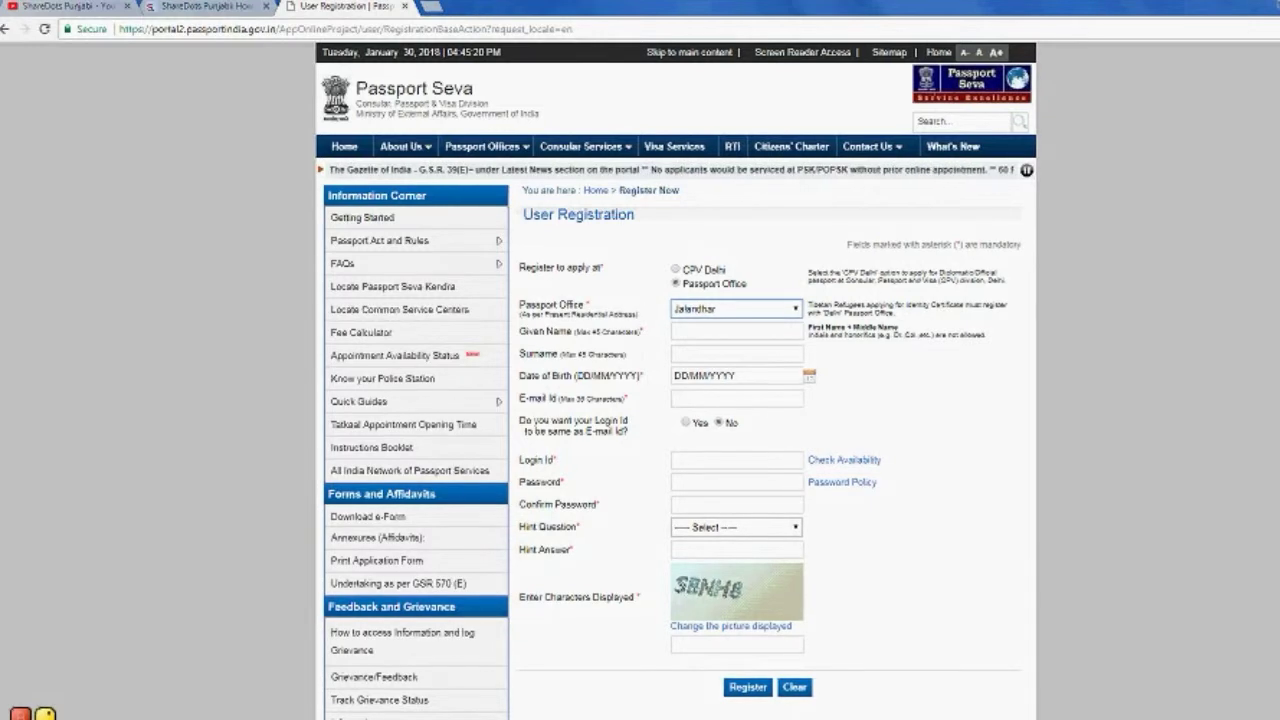
pyautogui.click(736, 330)
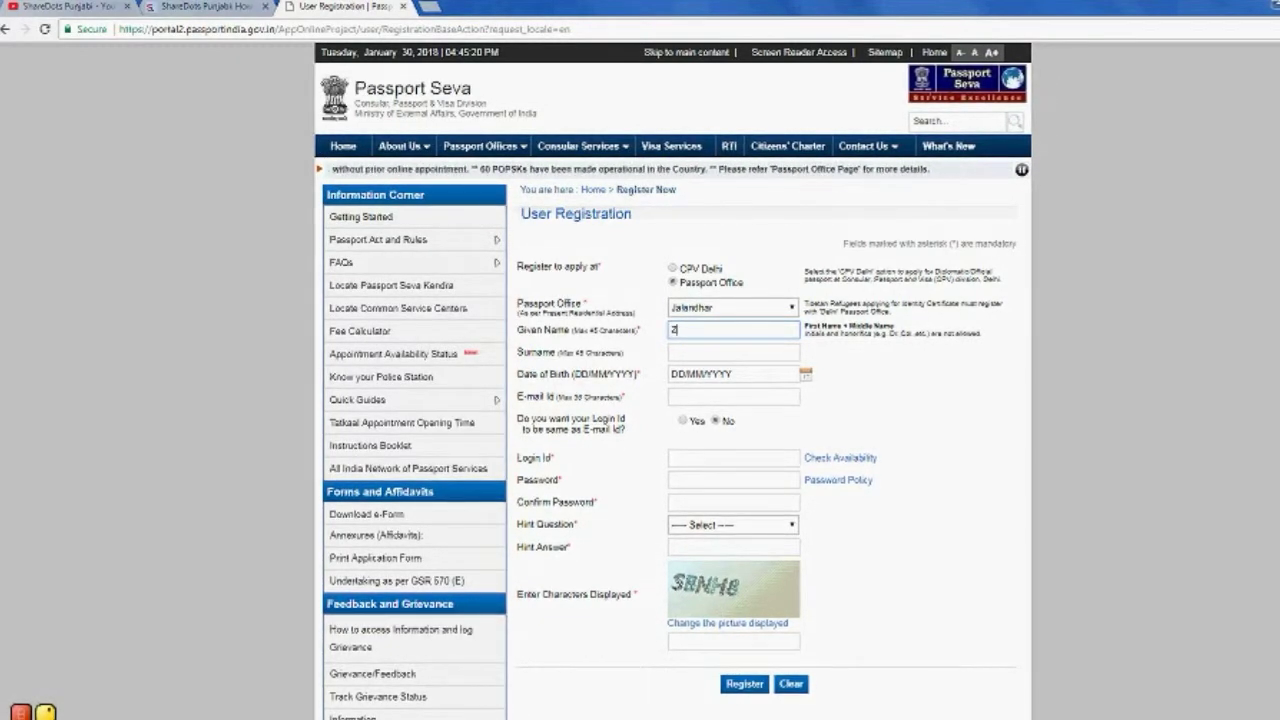
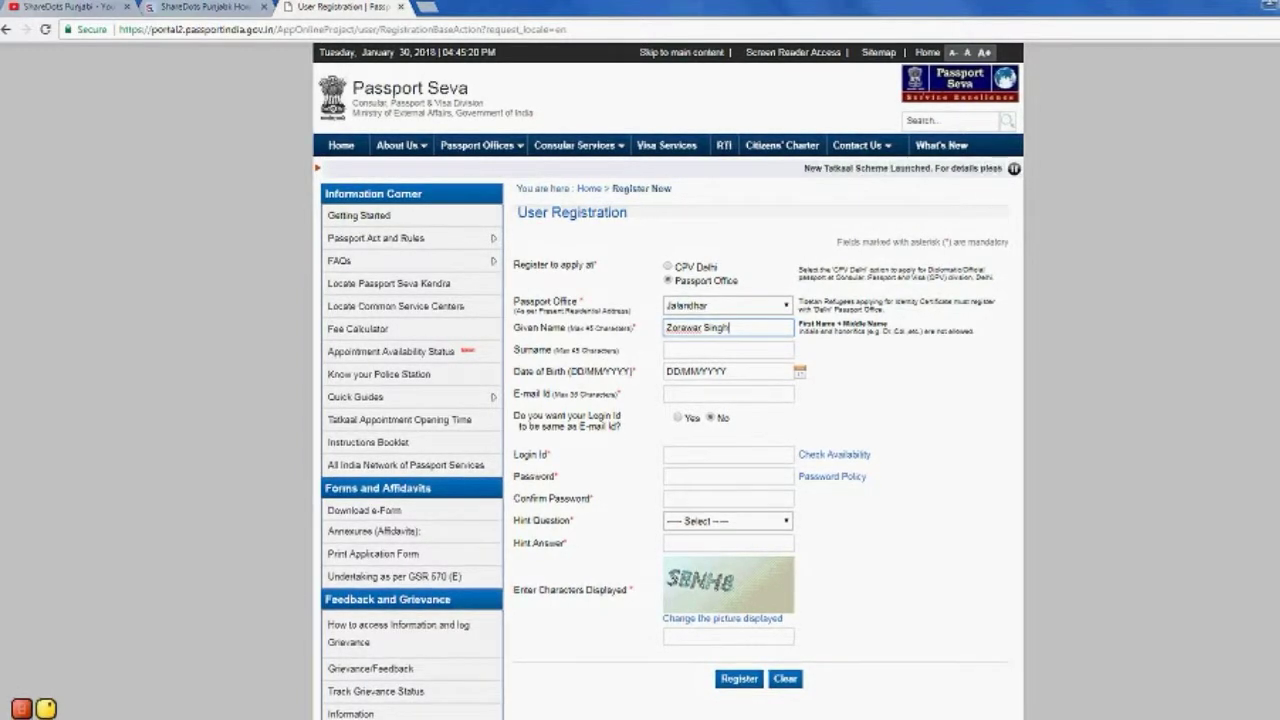
pyautogui.click(799, 372)
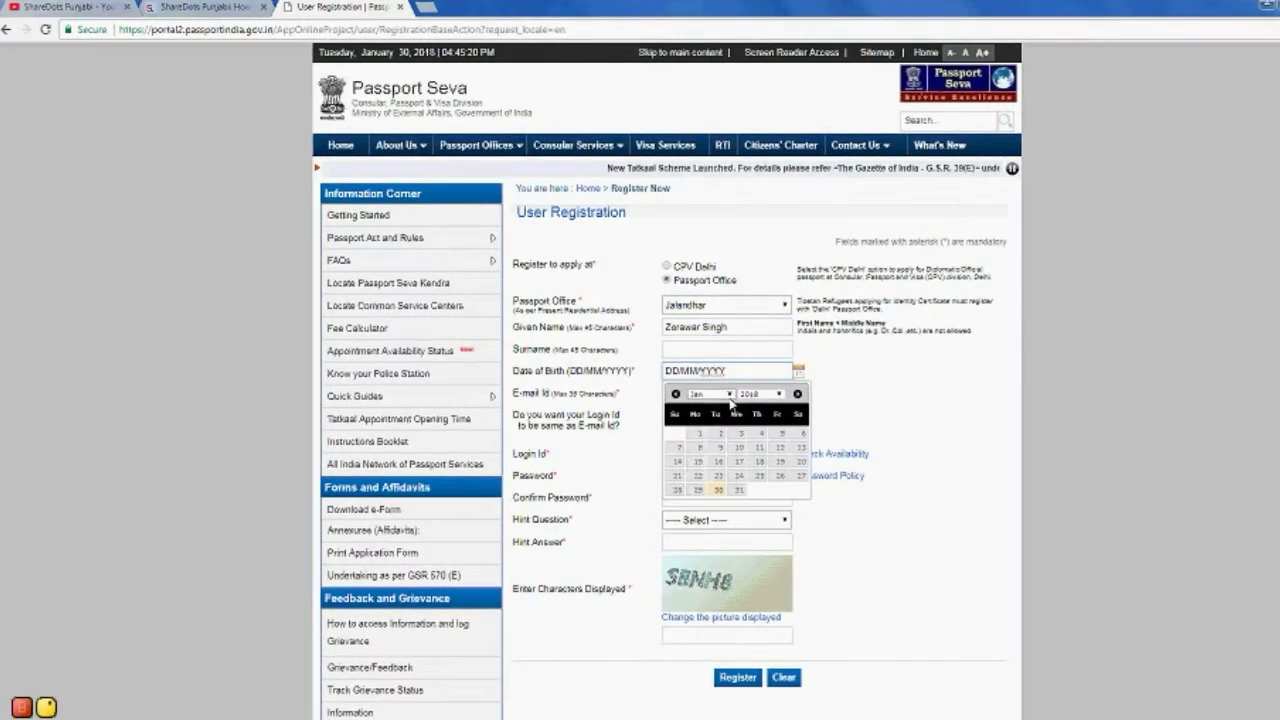
pyautogui.click(728, 395)
pyautogui.click(697, 432)
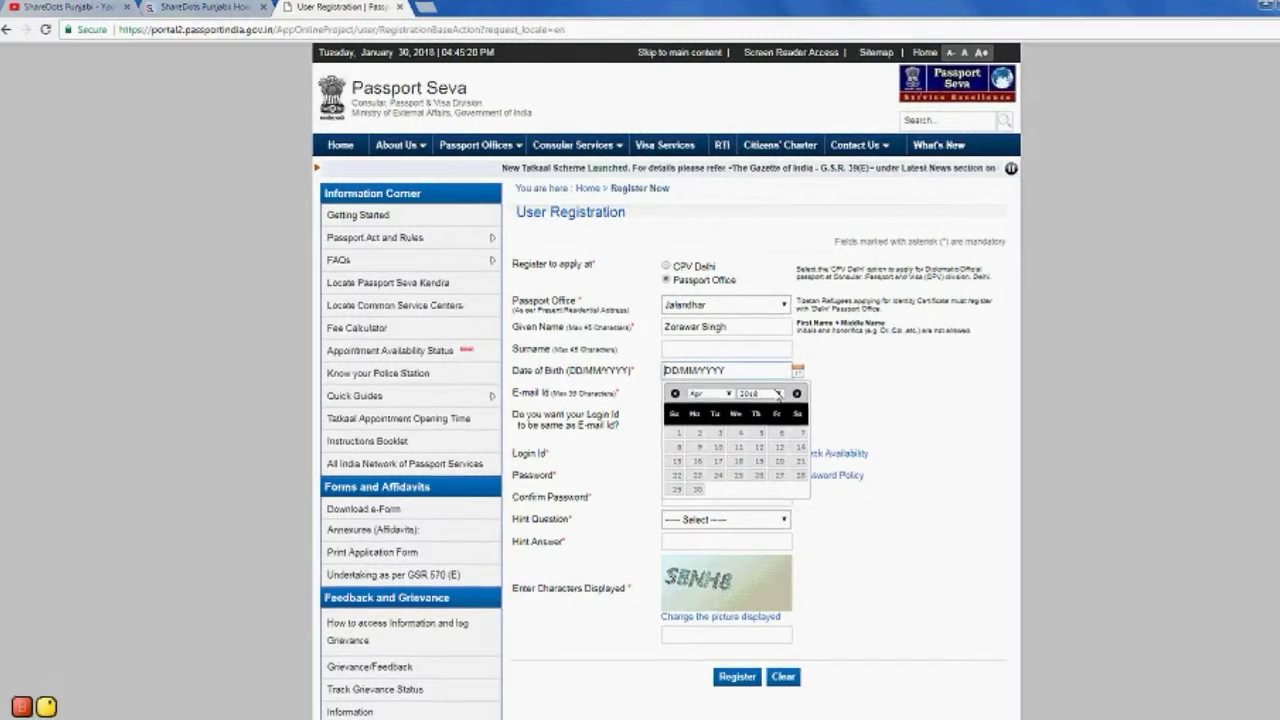
pyautogui.click(760, 394)
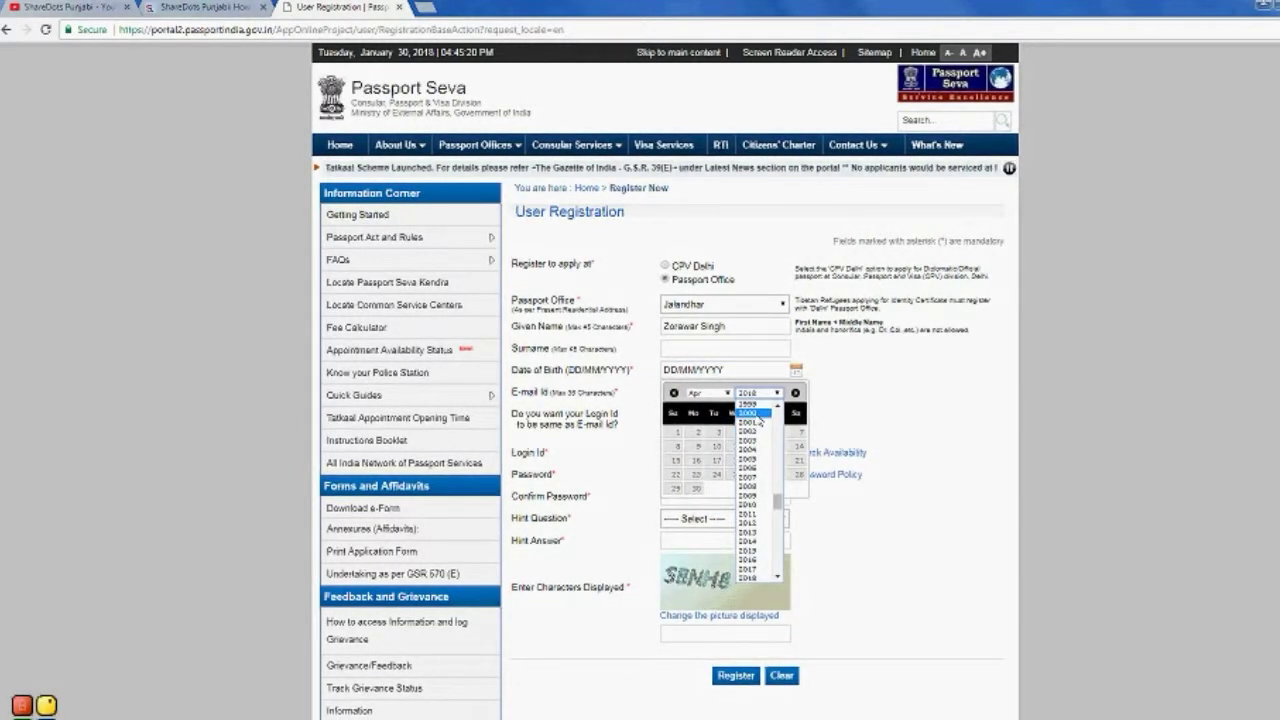
pyautogui.scroll(5, 762, 470)
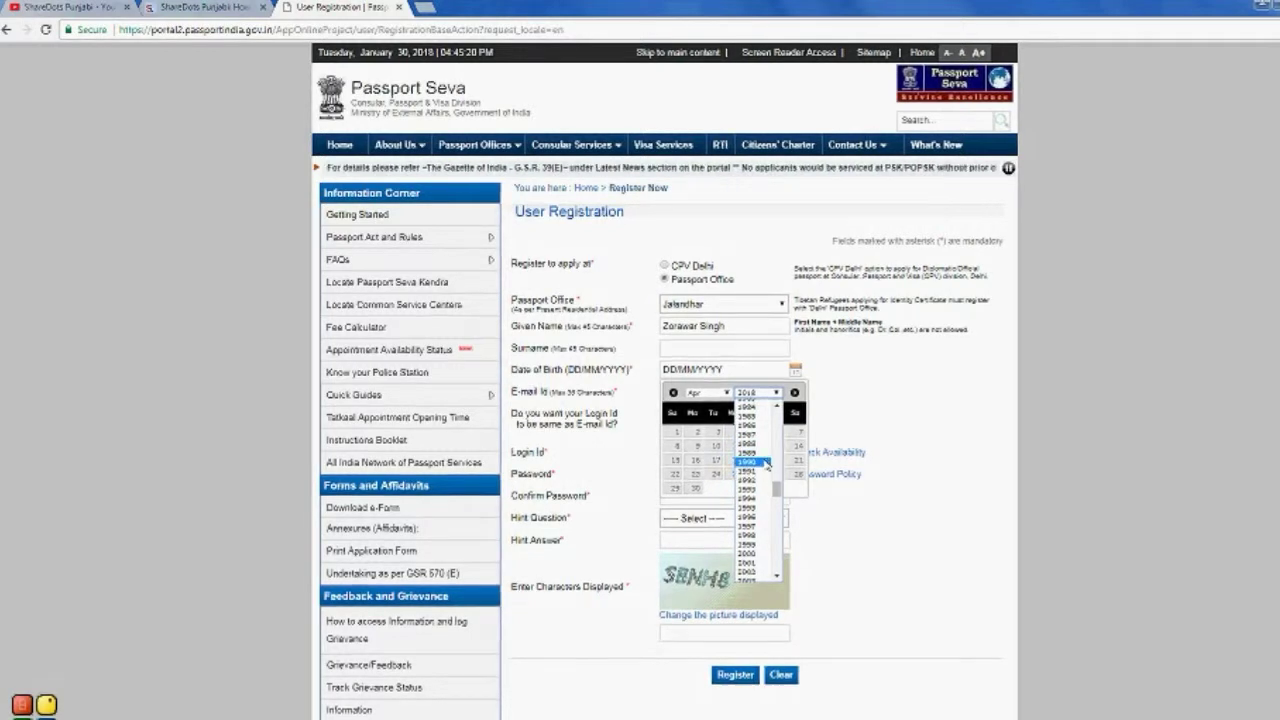
pyautogui.click(762, 454)
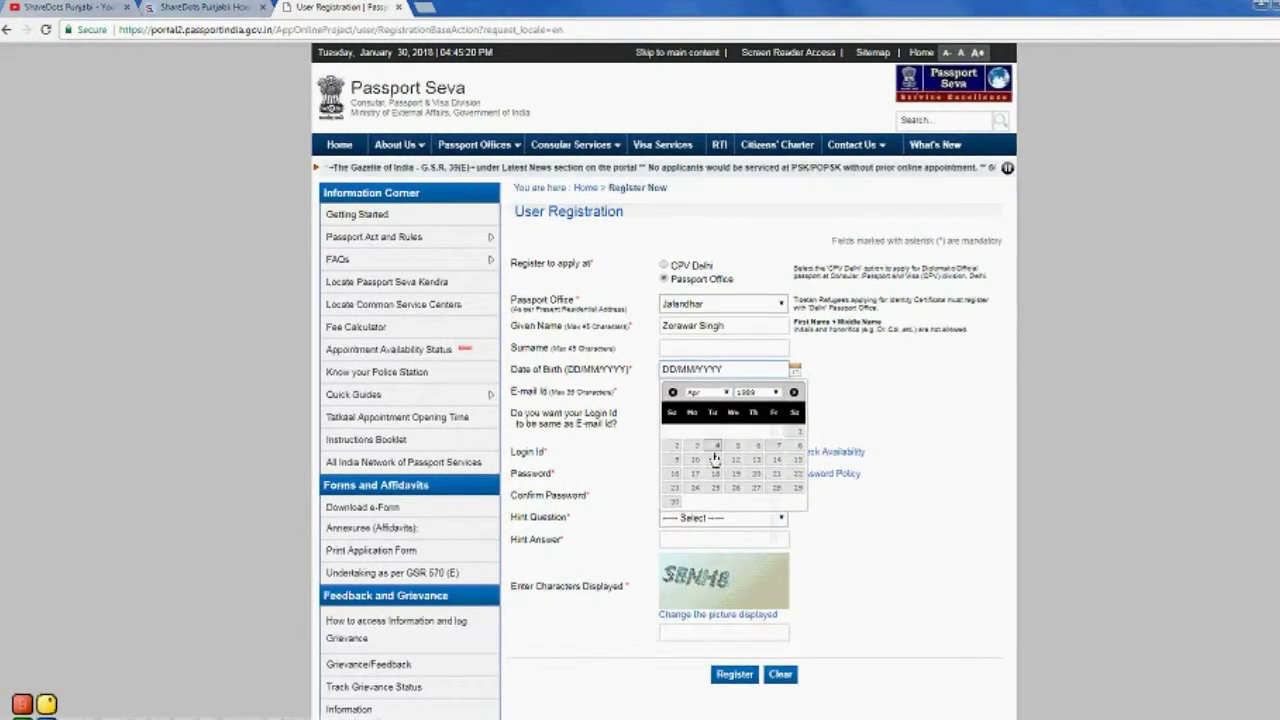
pyautogui.click(714, 473)
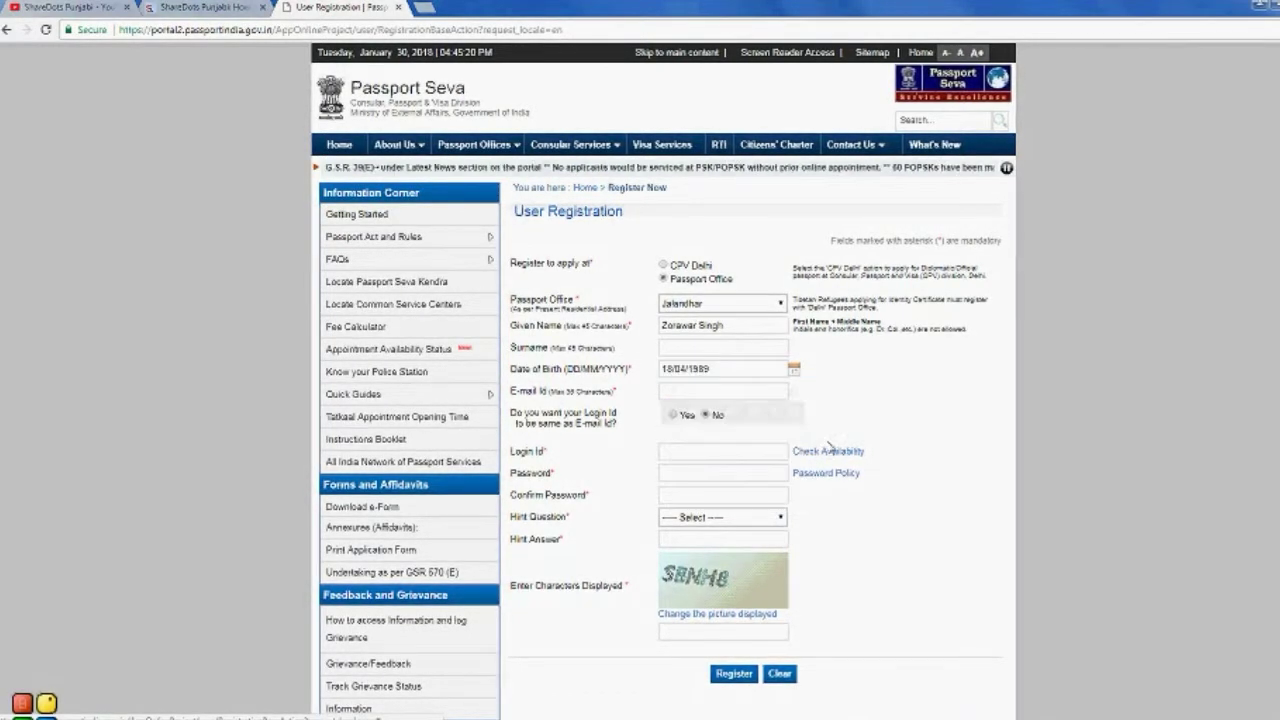
# Step: Enter the applicant's e-mail address and type a separate login id
pyautogui.click(722, 390)
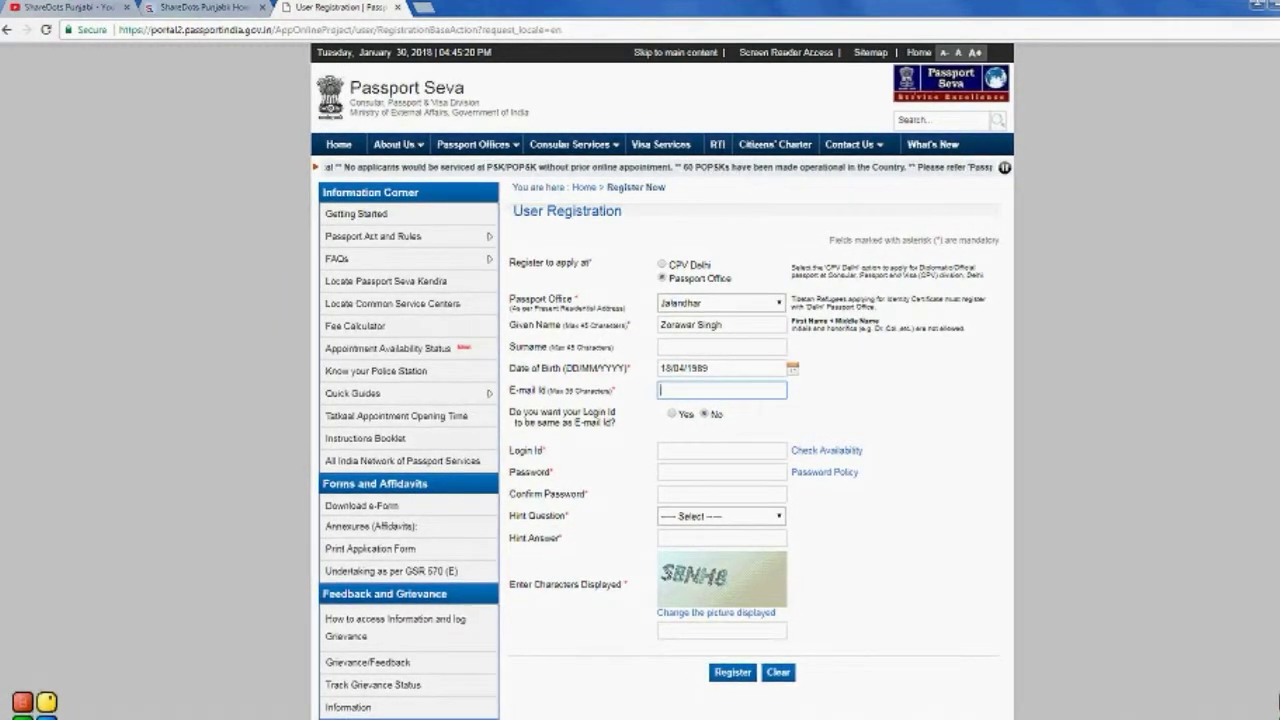
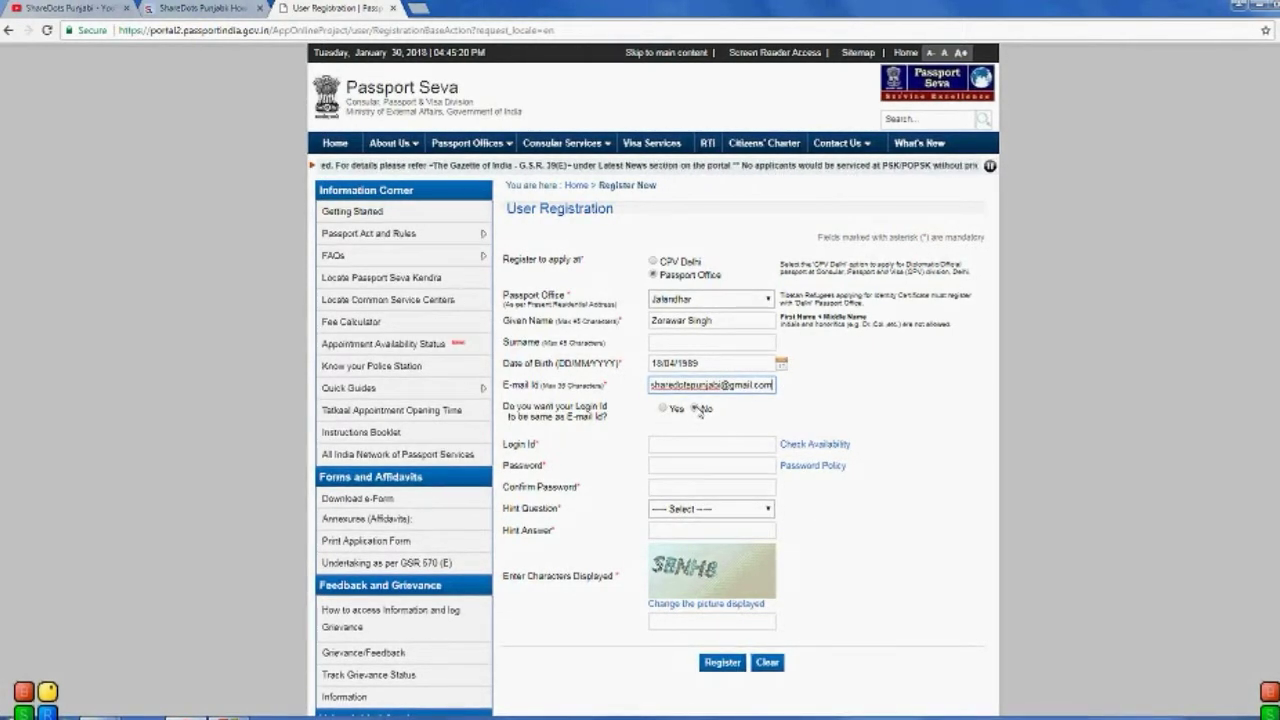
pyautogui.click(710, 444)
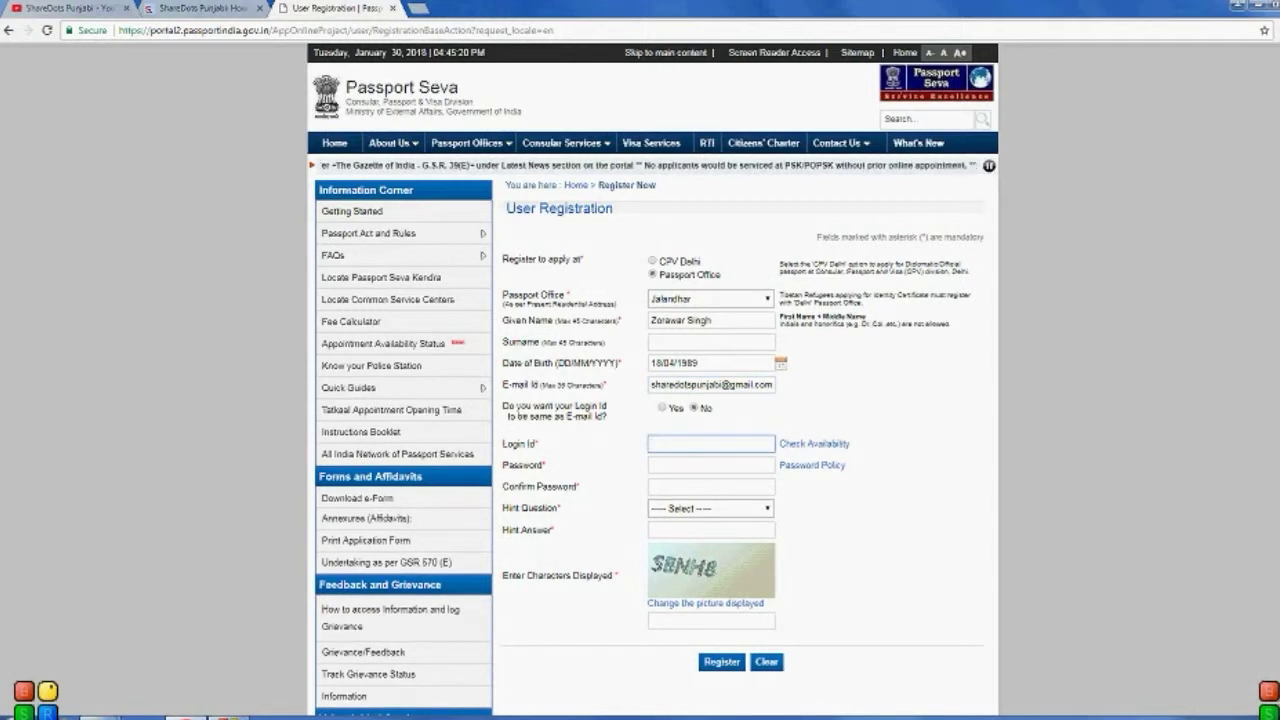
pyautogui.write('z')
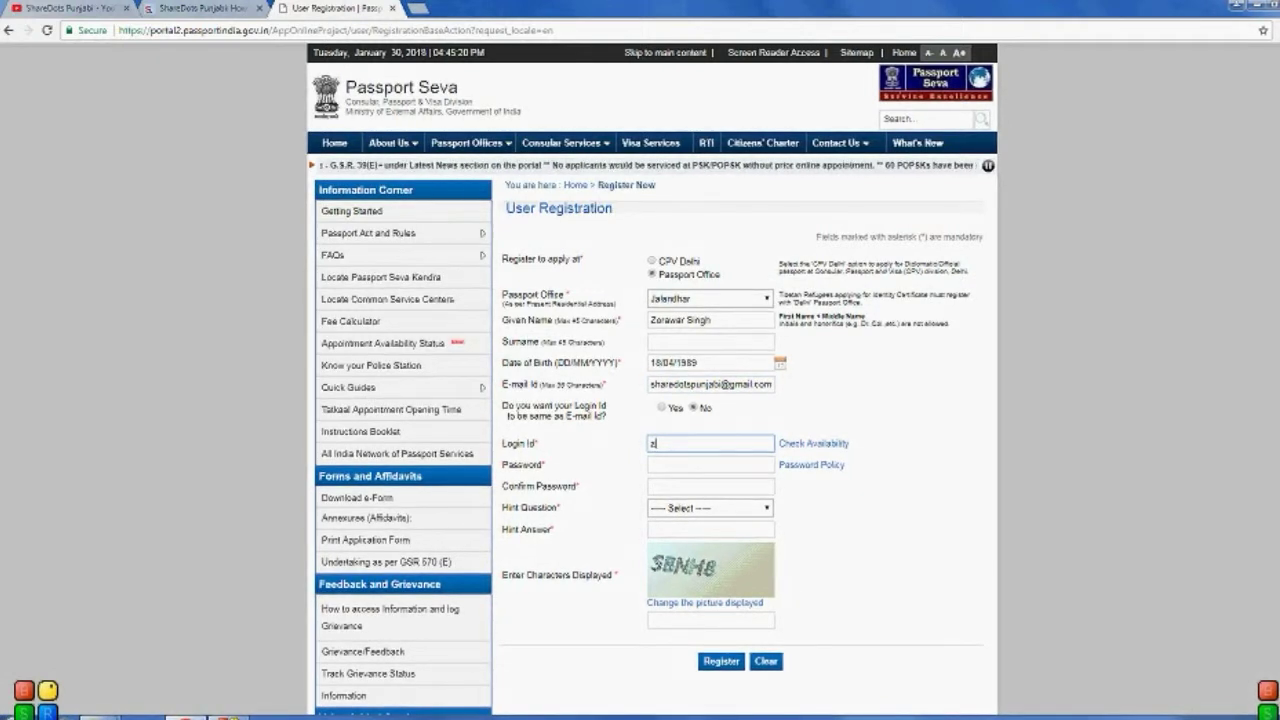
pyautogui.write('drawar')
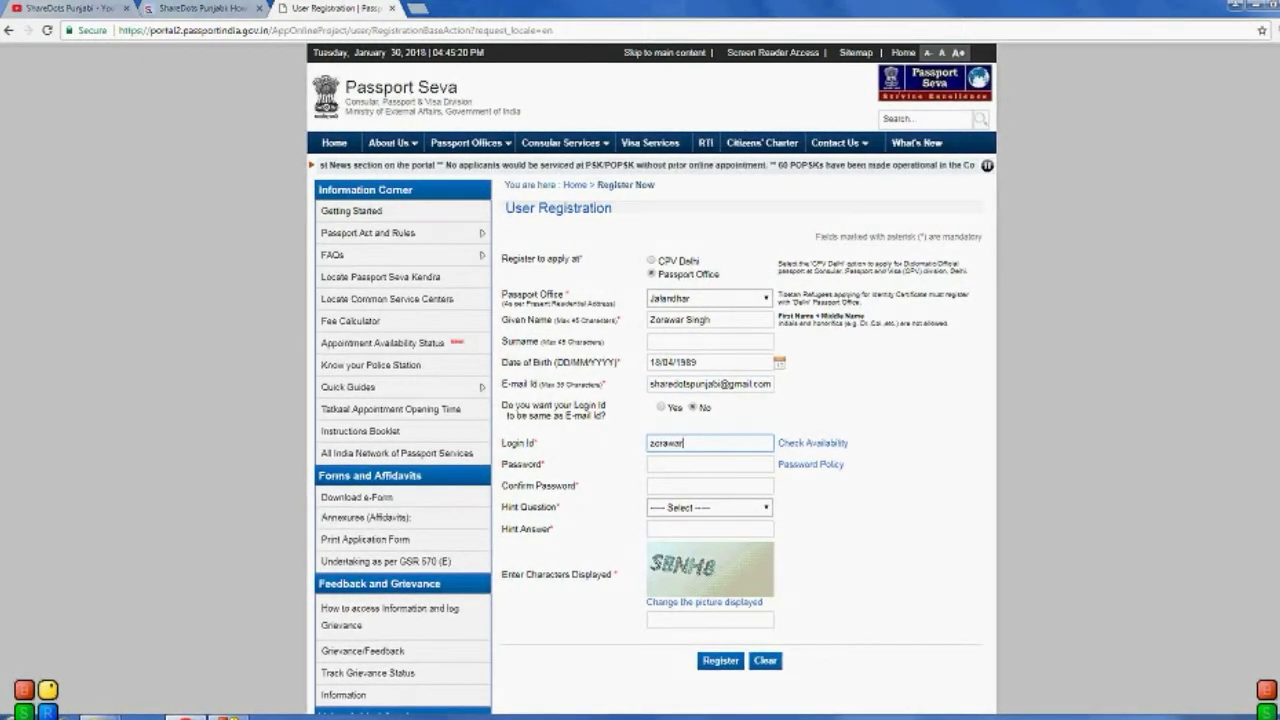
pyautogui.write('1')
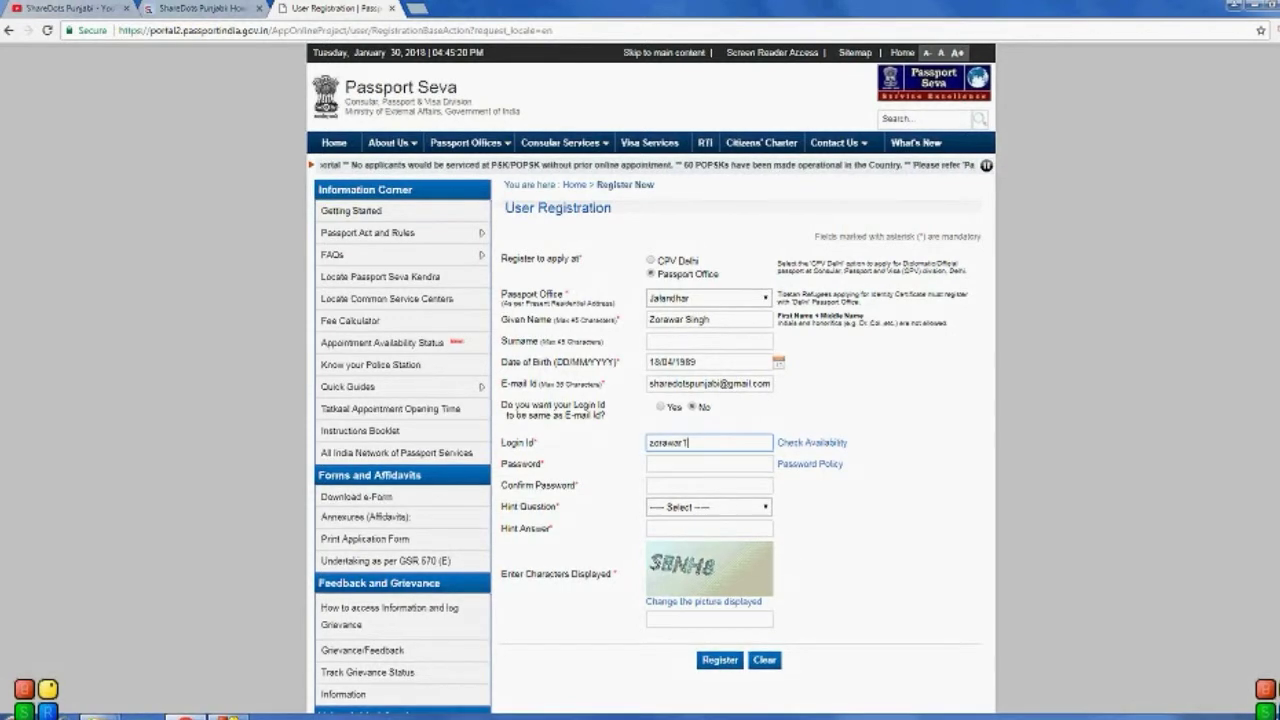
pyautogui.press('BackSpace')
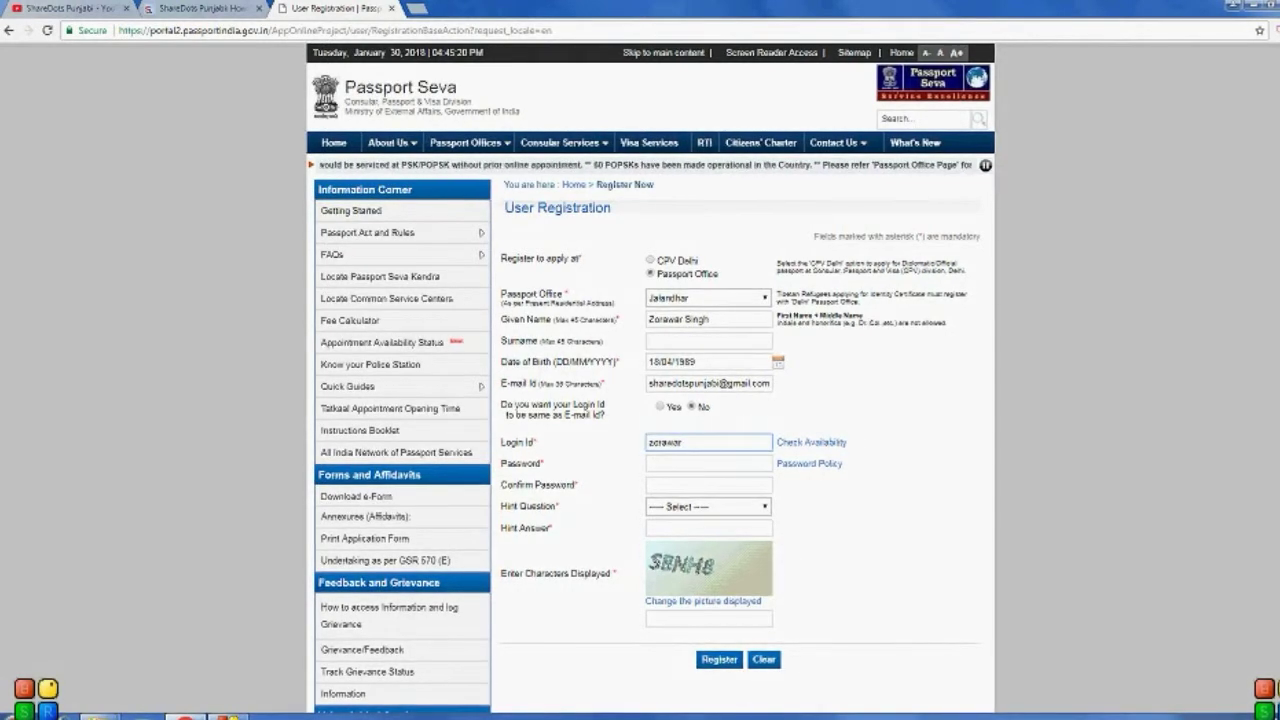
# Step: Finish the login id and enter the password and its confirmation
pyautogui.write('2')
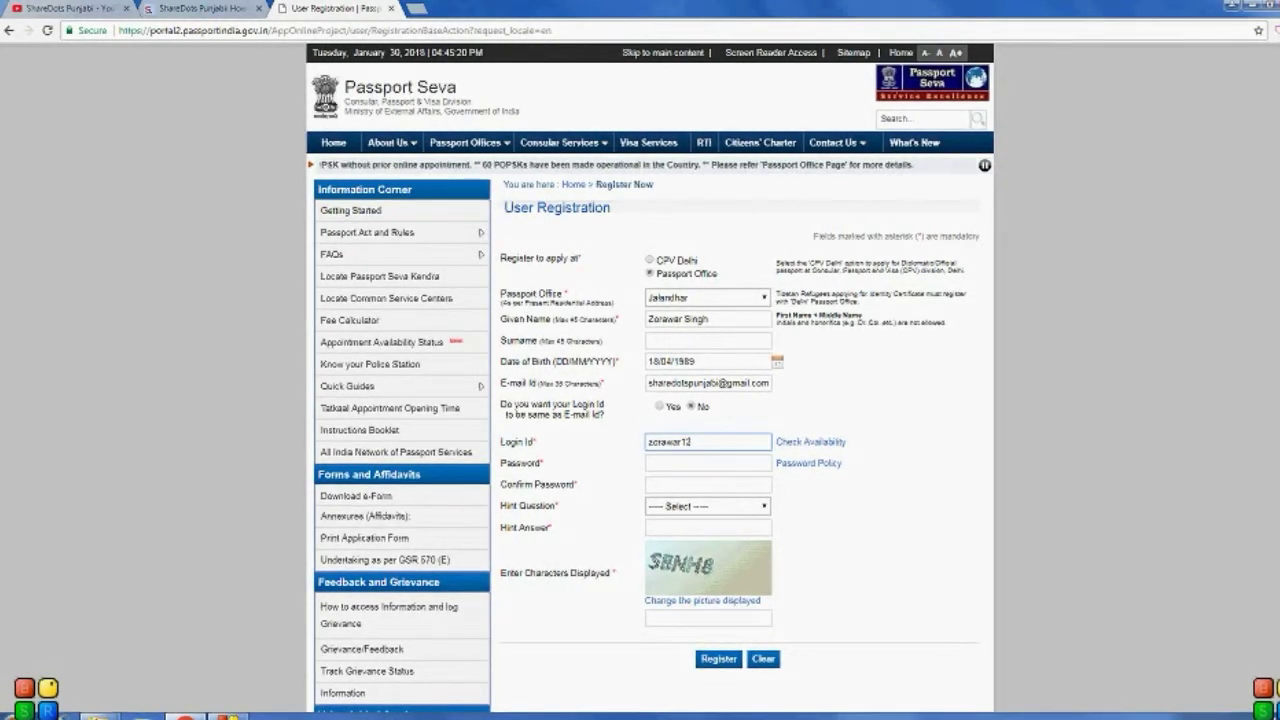
pyautogui.click(707, 462)
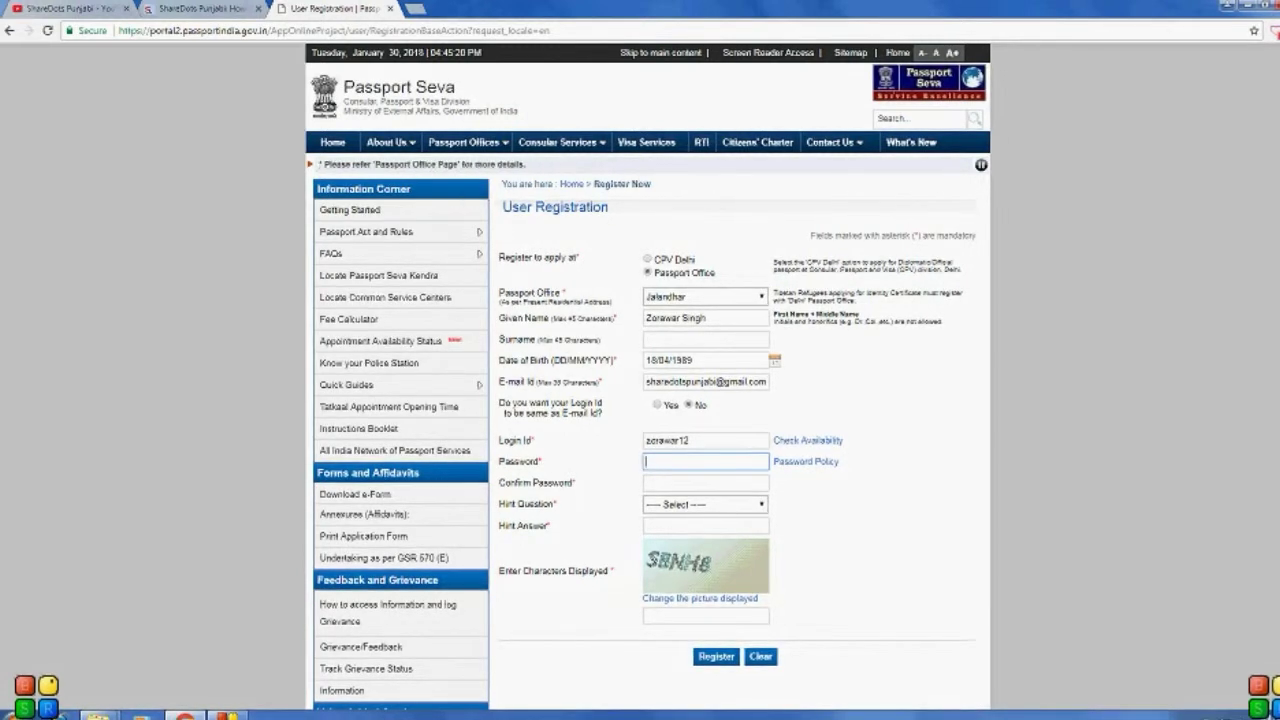
pyautogui.write('••')
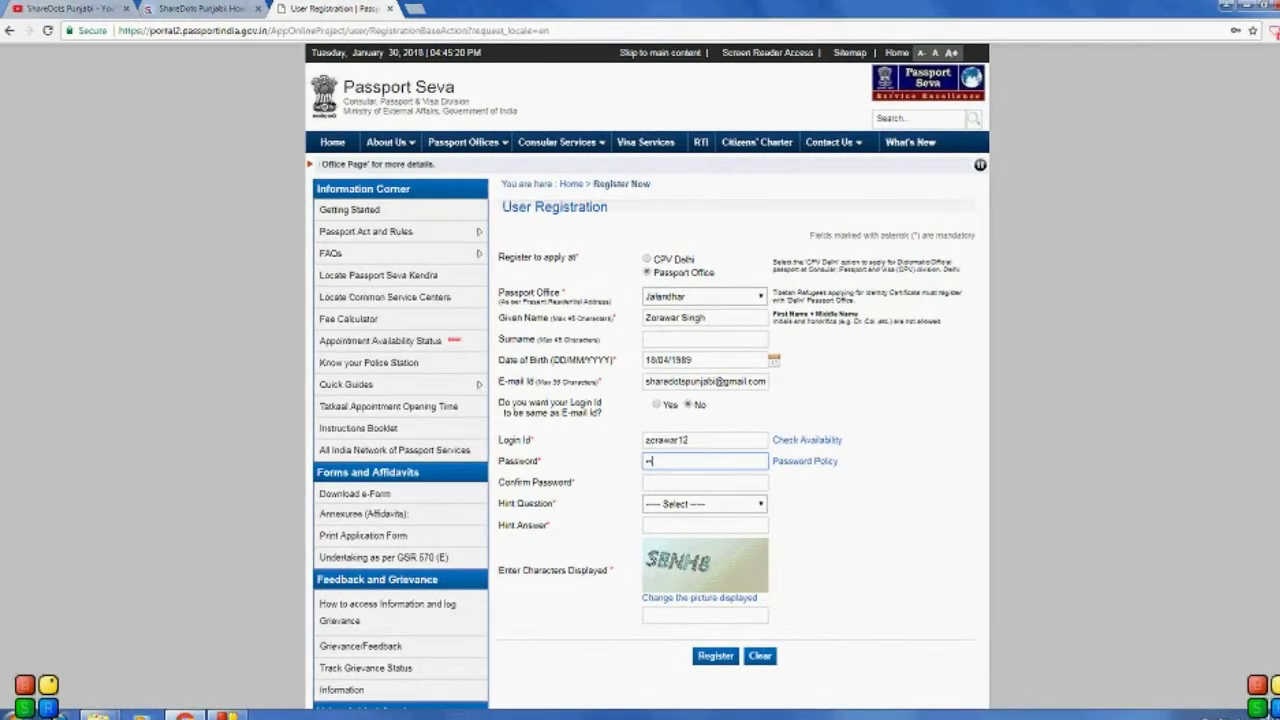
pyautogui.write('•••••')
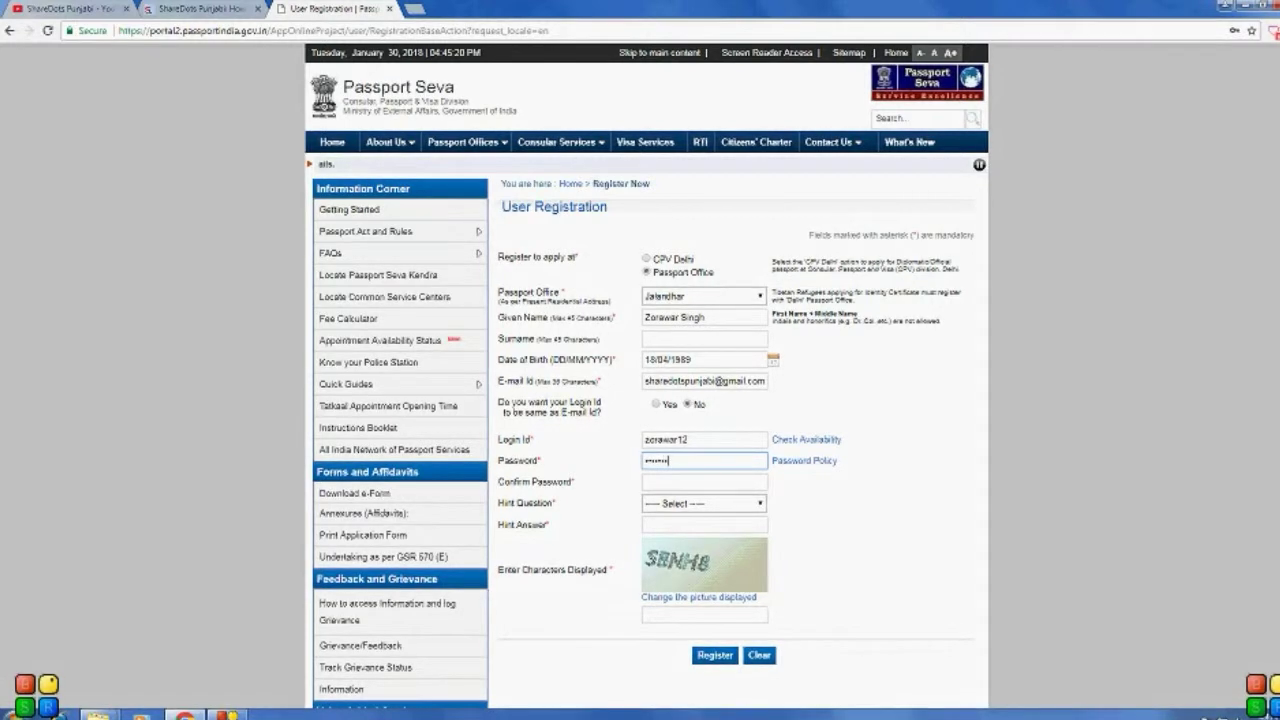
pyautogui.write('••')
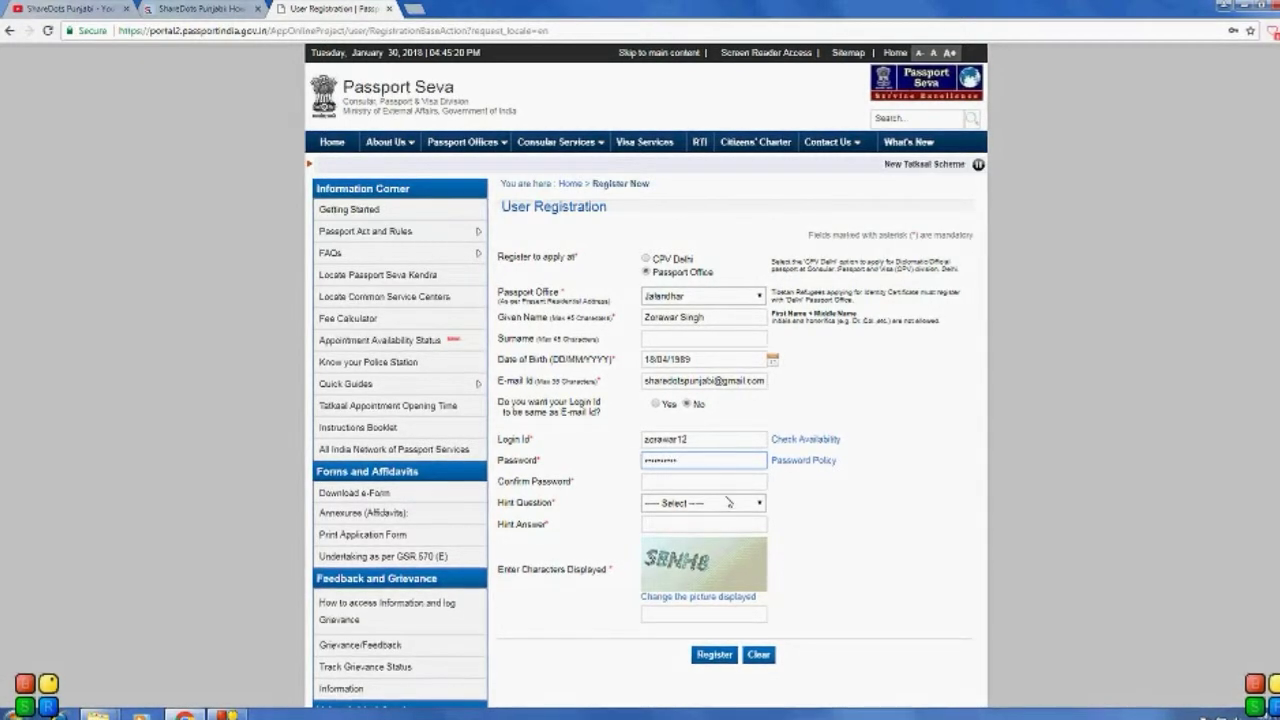
pyautogui.click(729, 505)
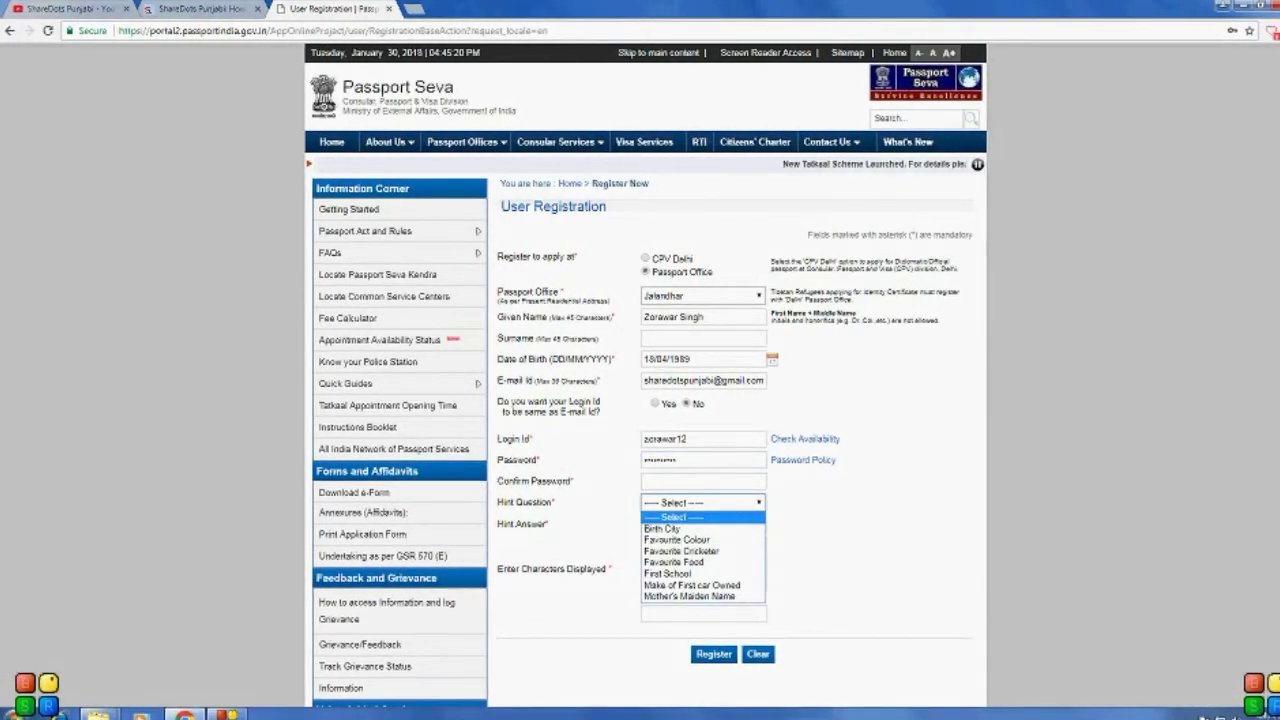
pyautogui.click(645, 481)
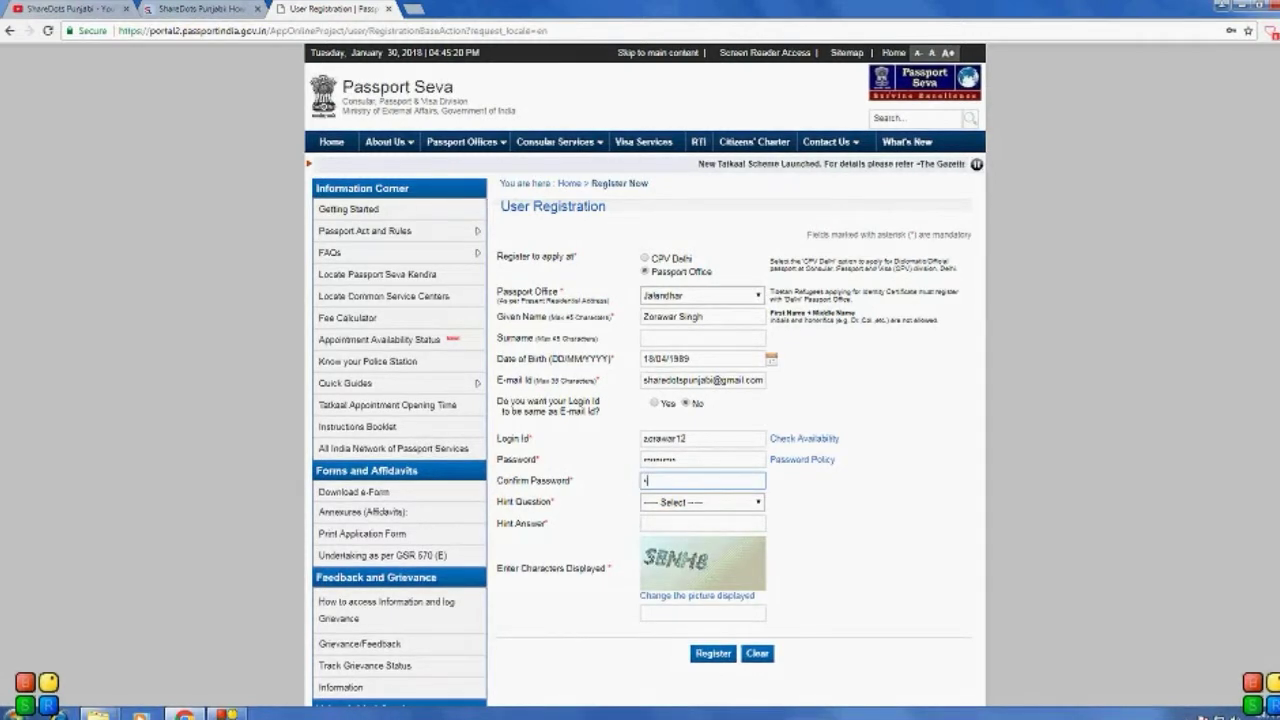
pyautogui.write('••••••••')
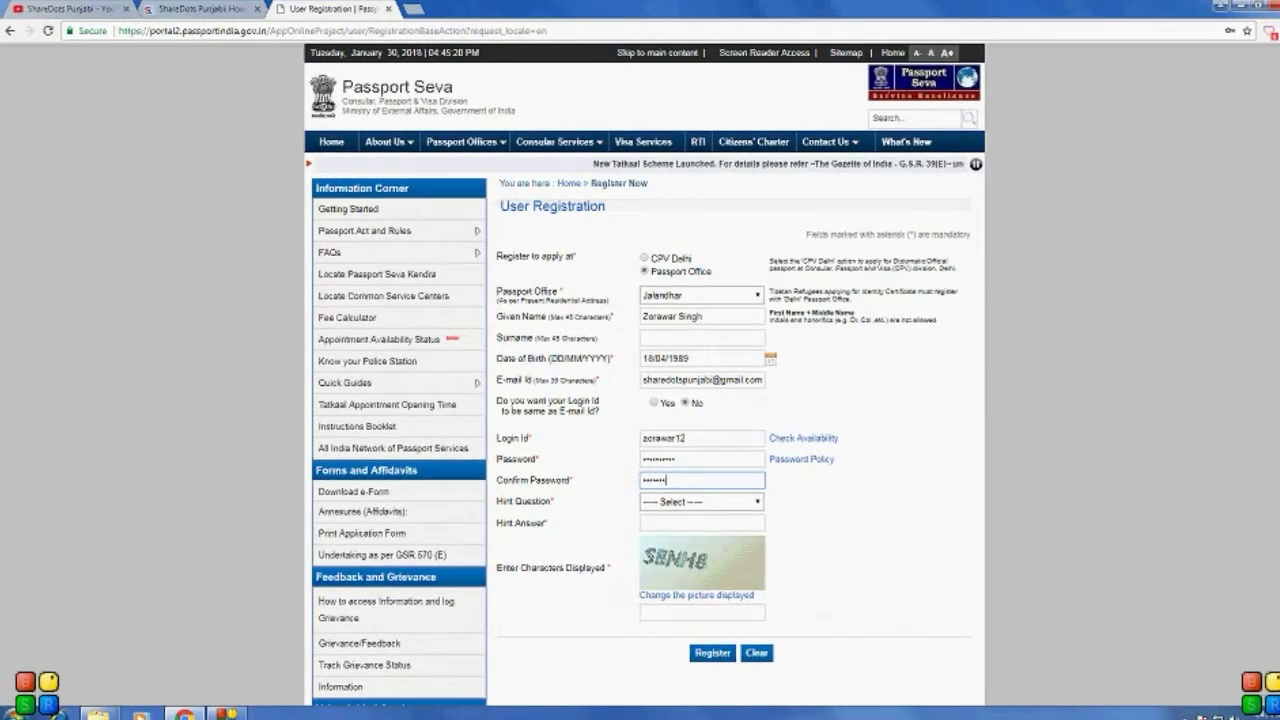
pyautogui.write('••')
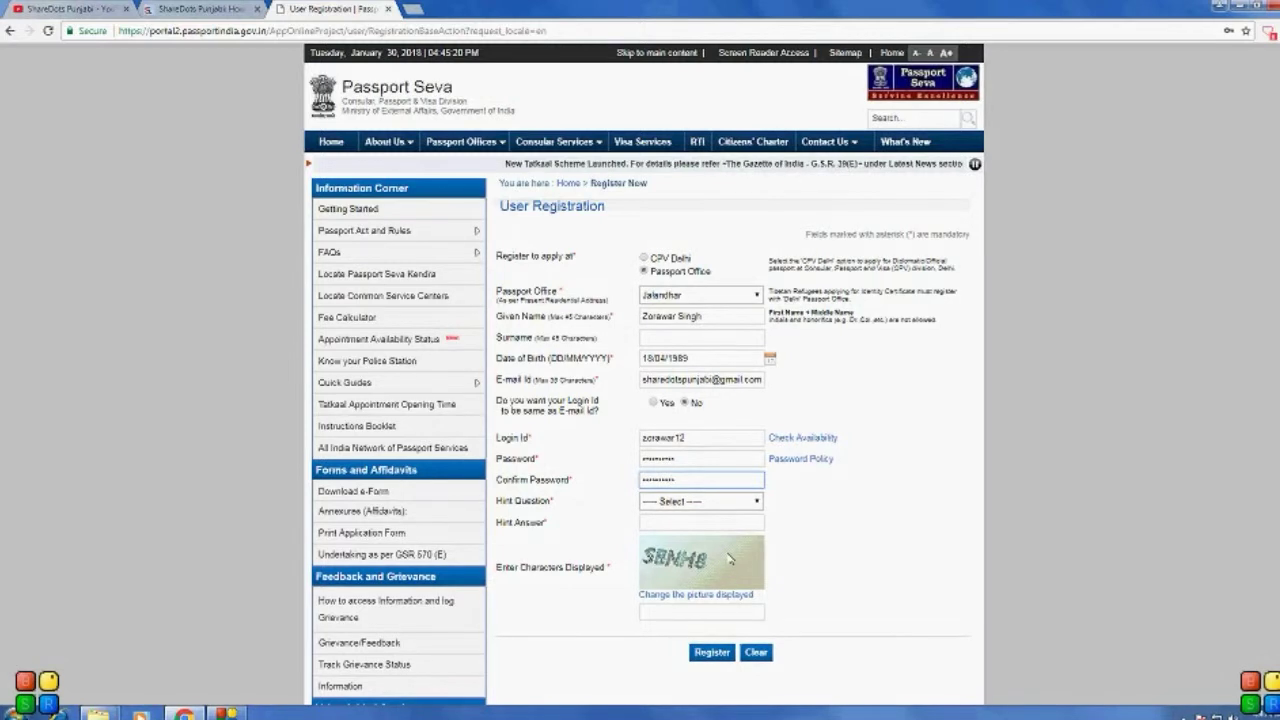
# Step: Choose Birth City as hint question, fill the hint answer and captcha, and register
pyautogui.click(666, 501)
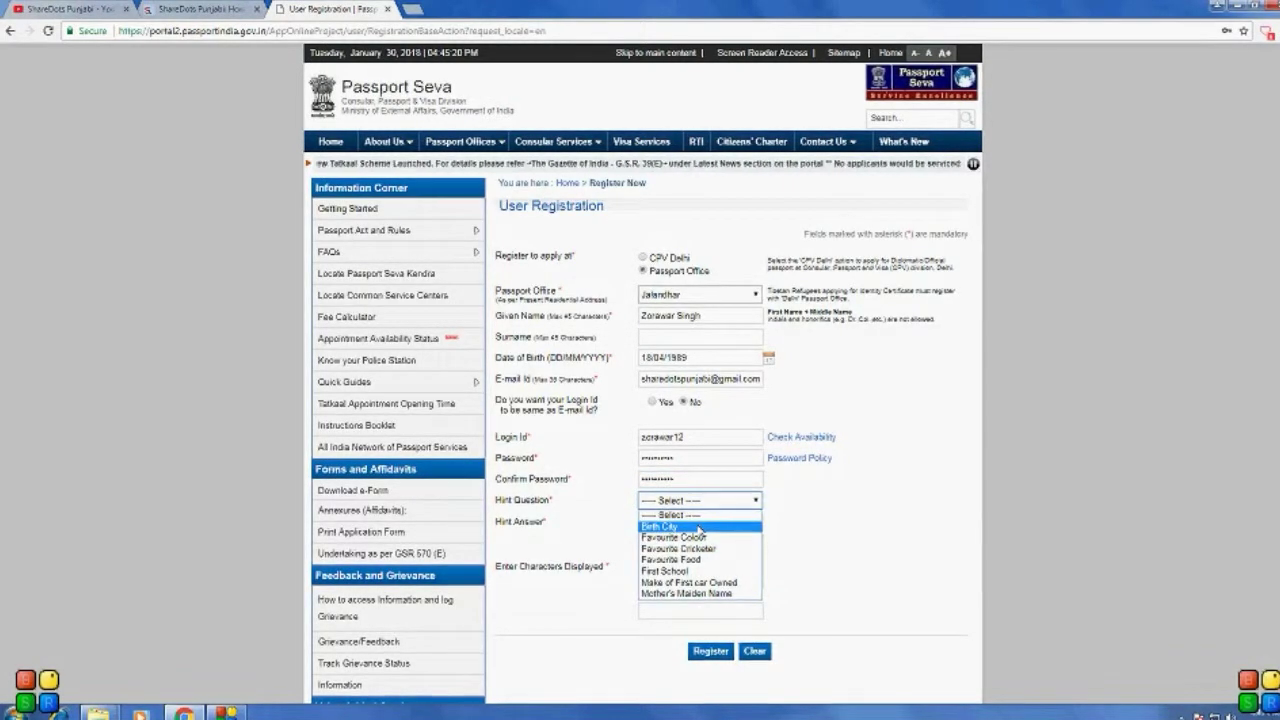
pyautogui.click(698, 527)
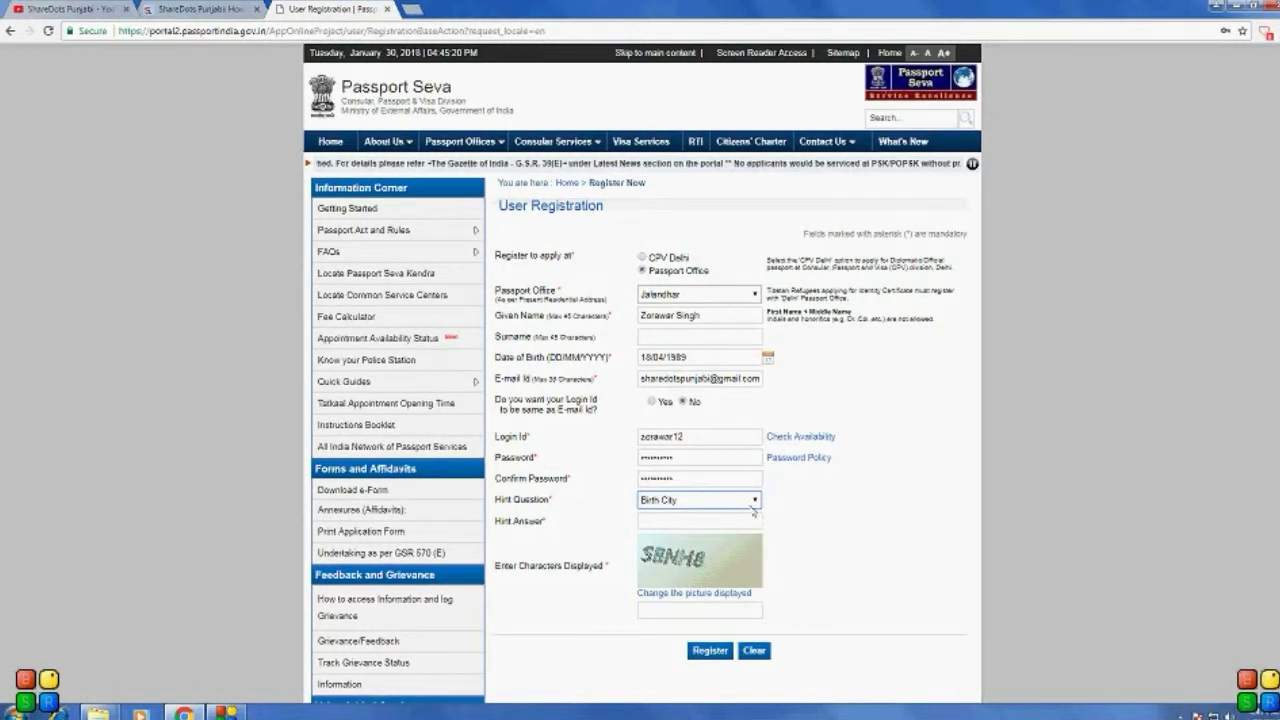
pyautogui.click(708, 520)
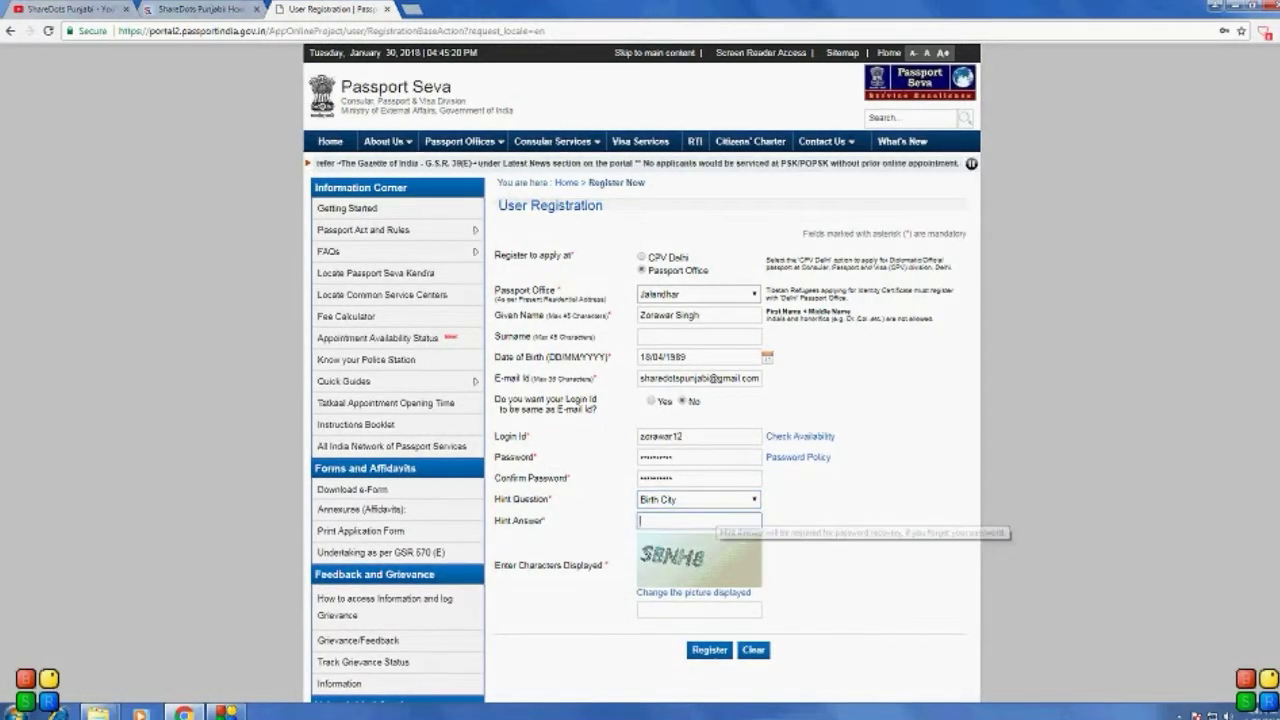
pyautogui.write('B')
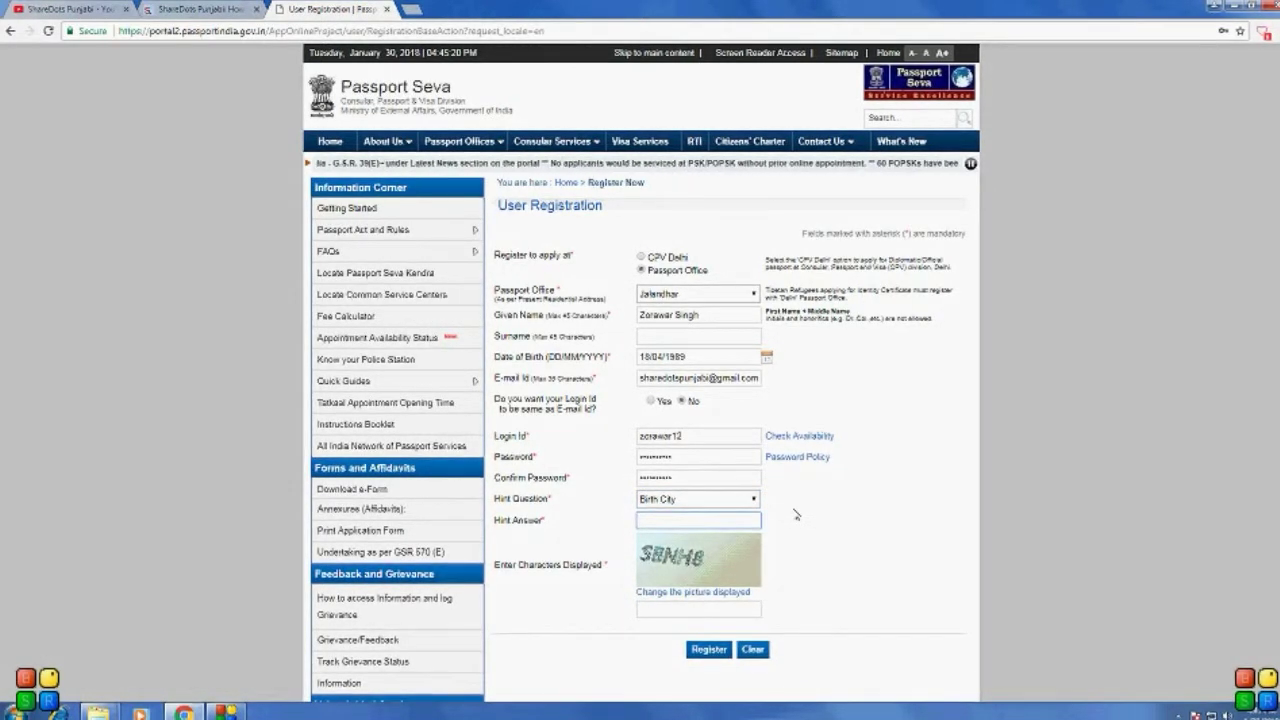
pyautogui.write('at')
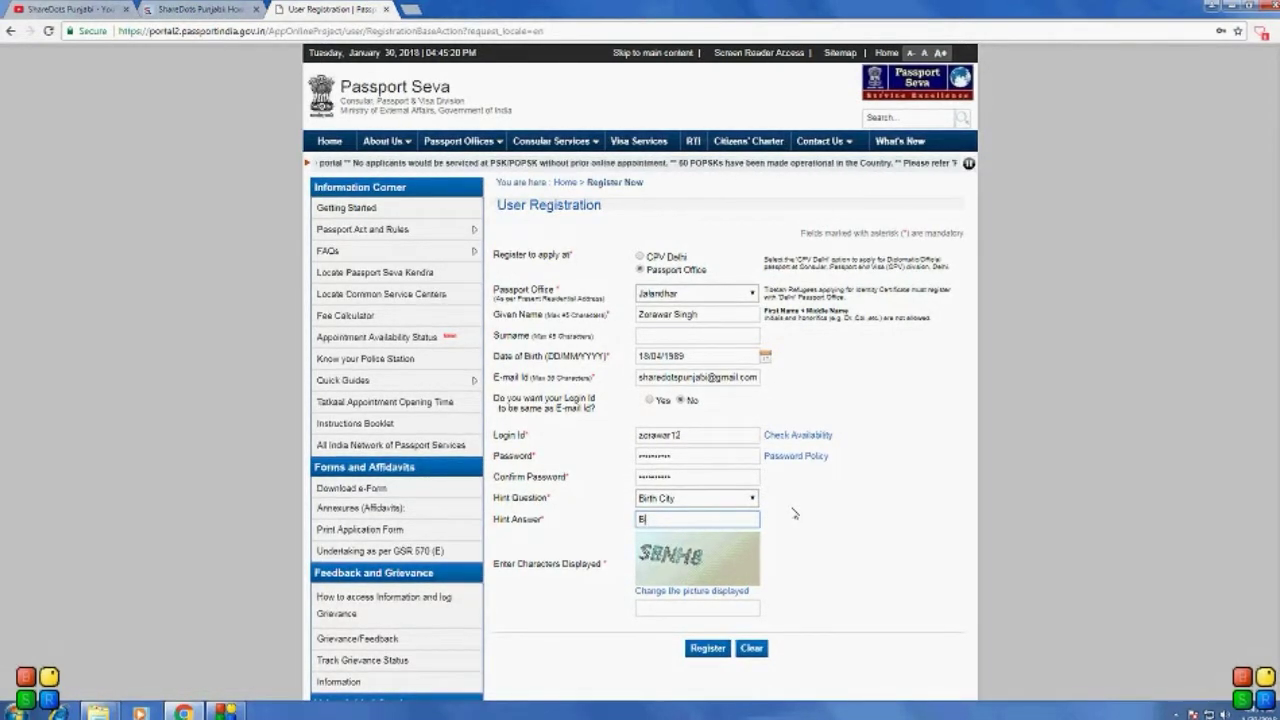
pyautogui.press('BackSpace')
pyautogui.press('BackSpace')
pyautogui.write('ata')
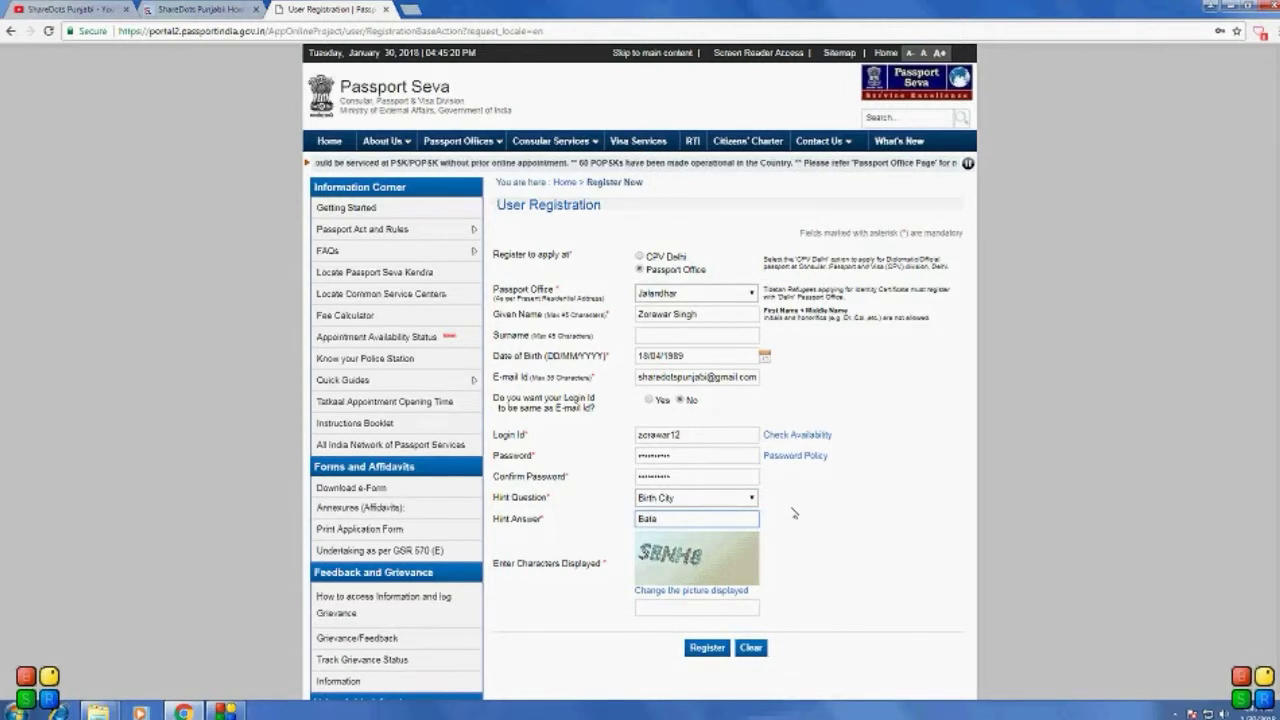
pyautogui.write('la')
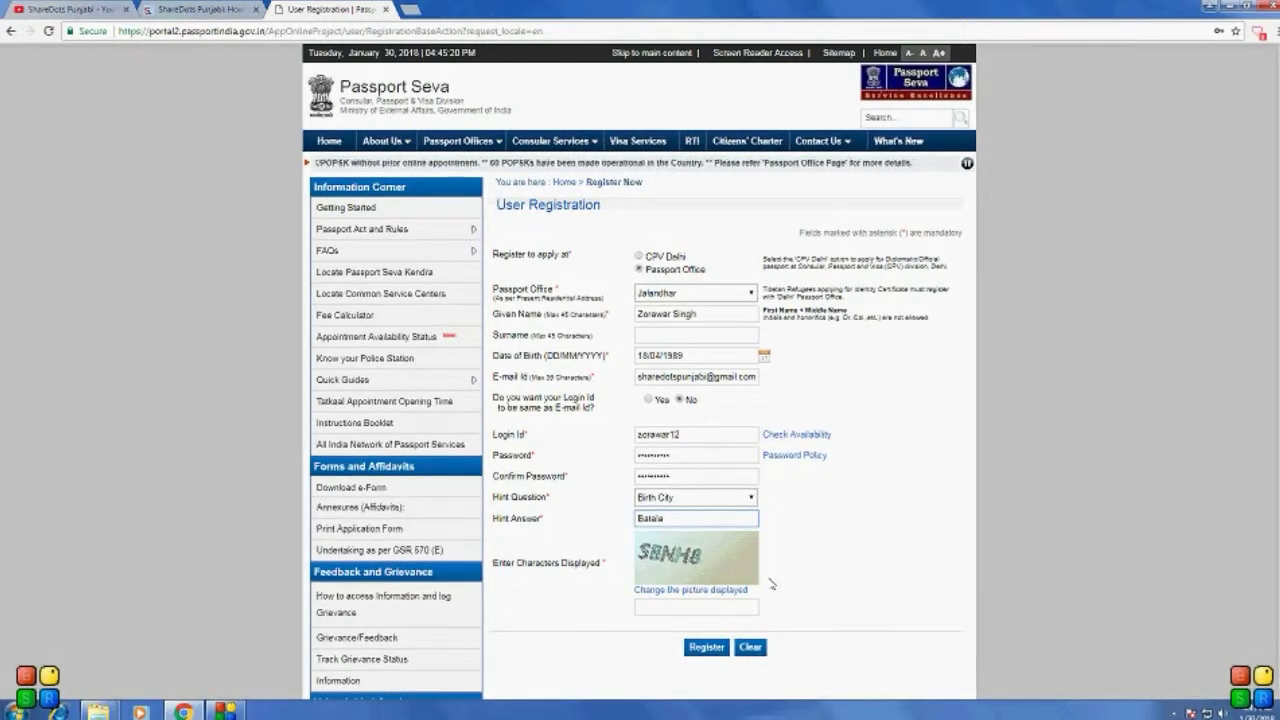
pyautogui.click(700, 606)
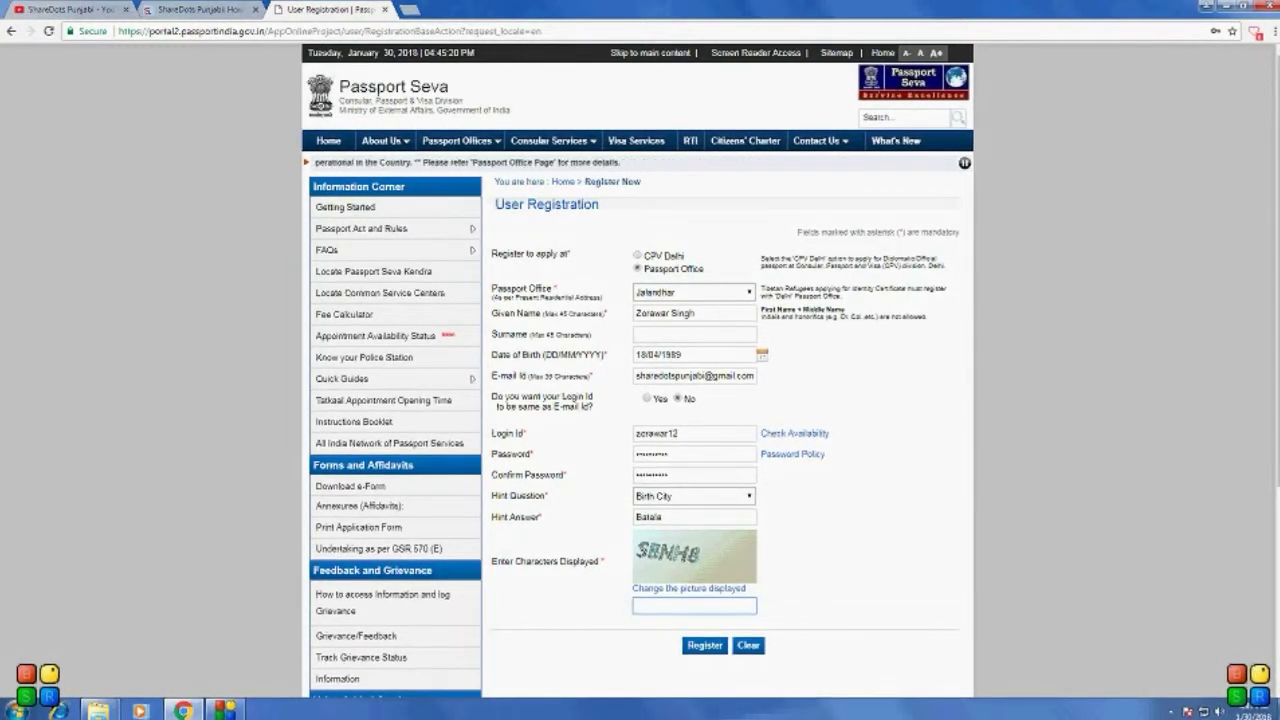
pyautogui.write('S')
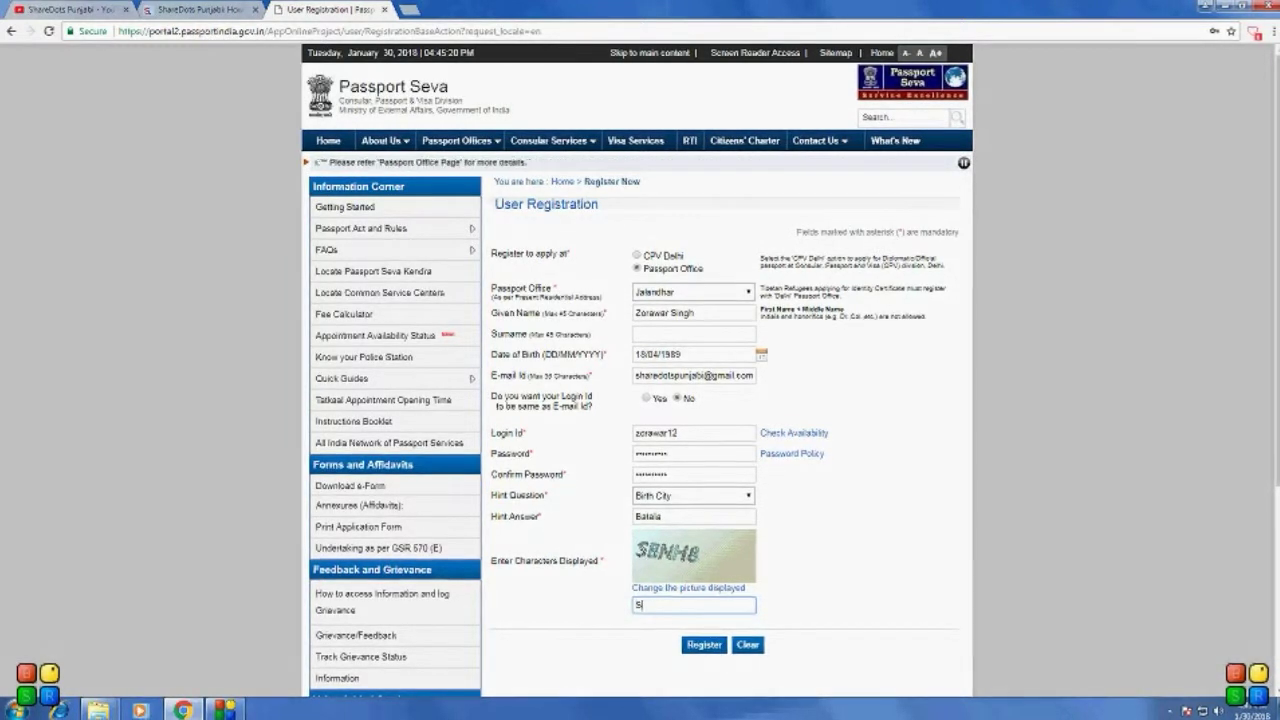
pyautogui.write('B')
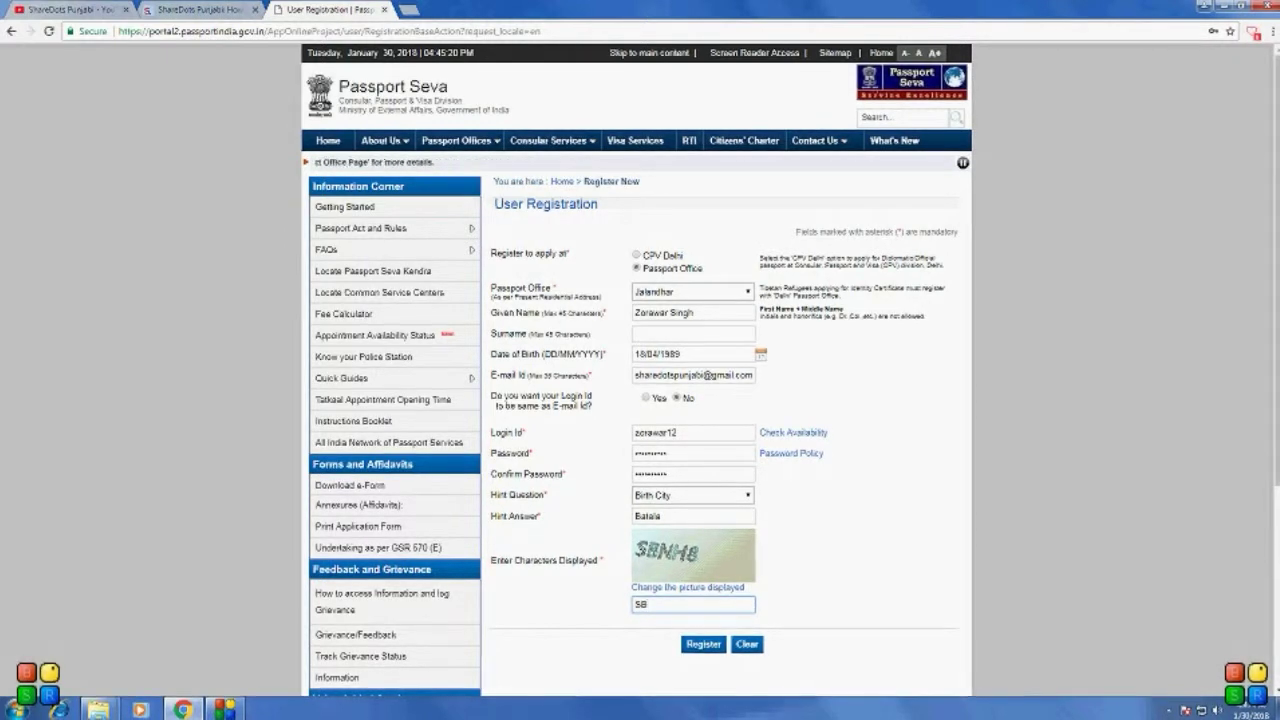
pyautogui.write('N')
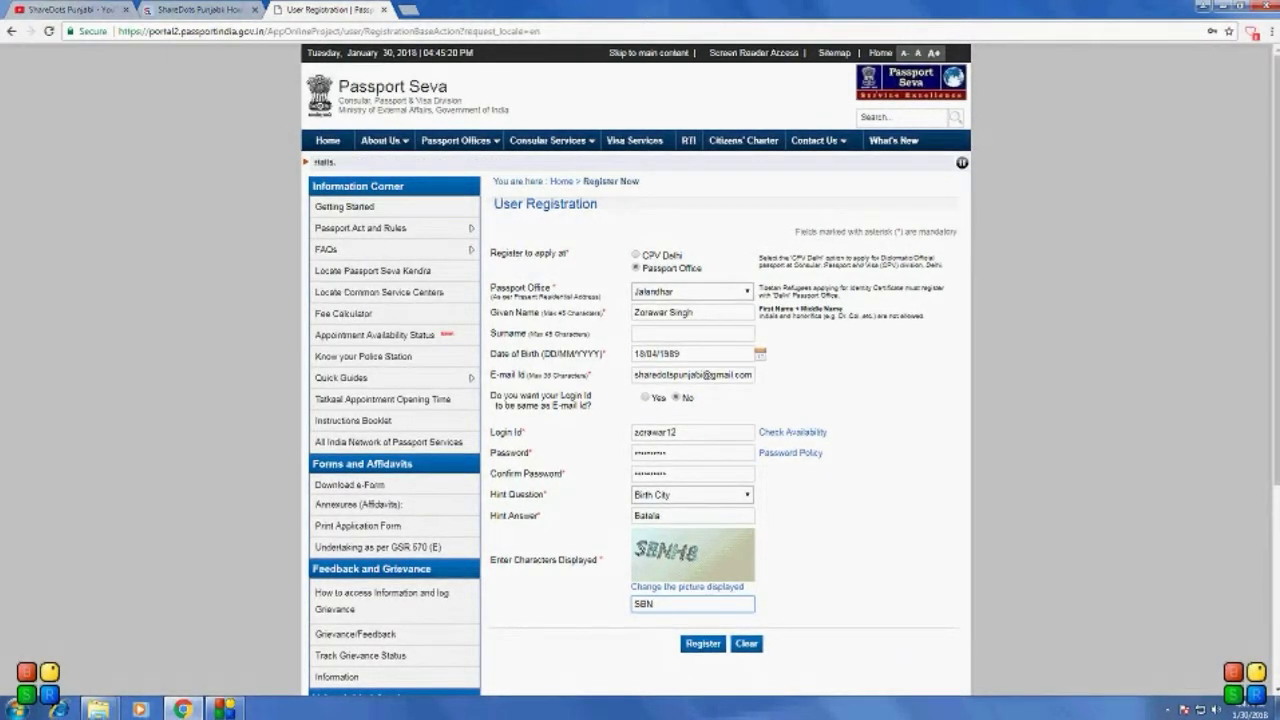
pyautogui.write('H')
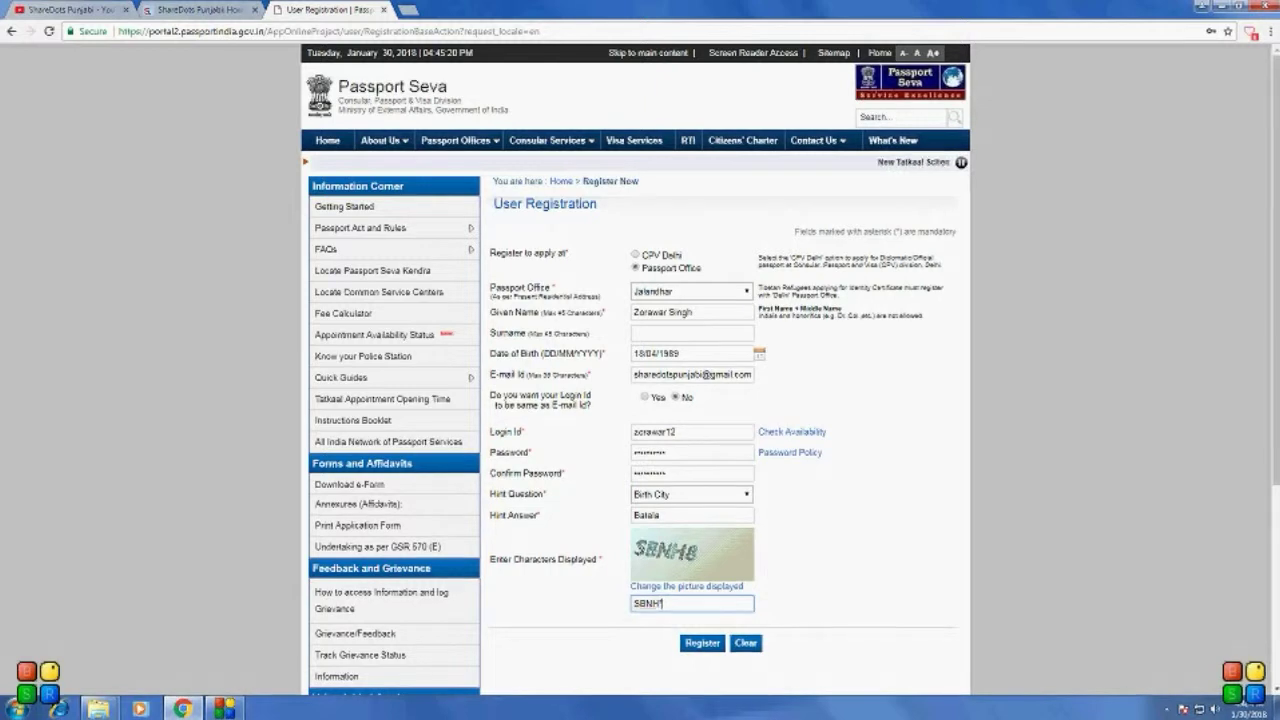
pyautogui.write('8')
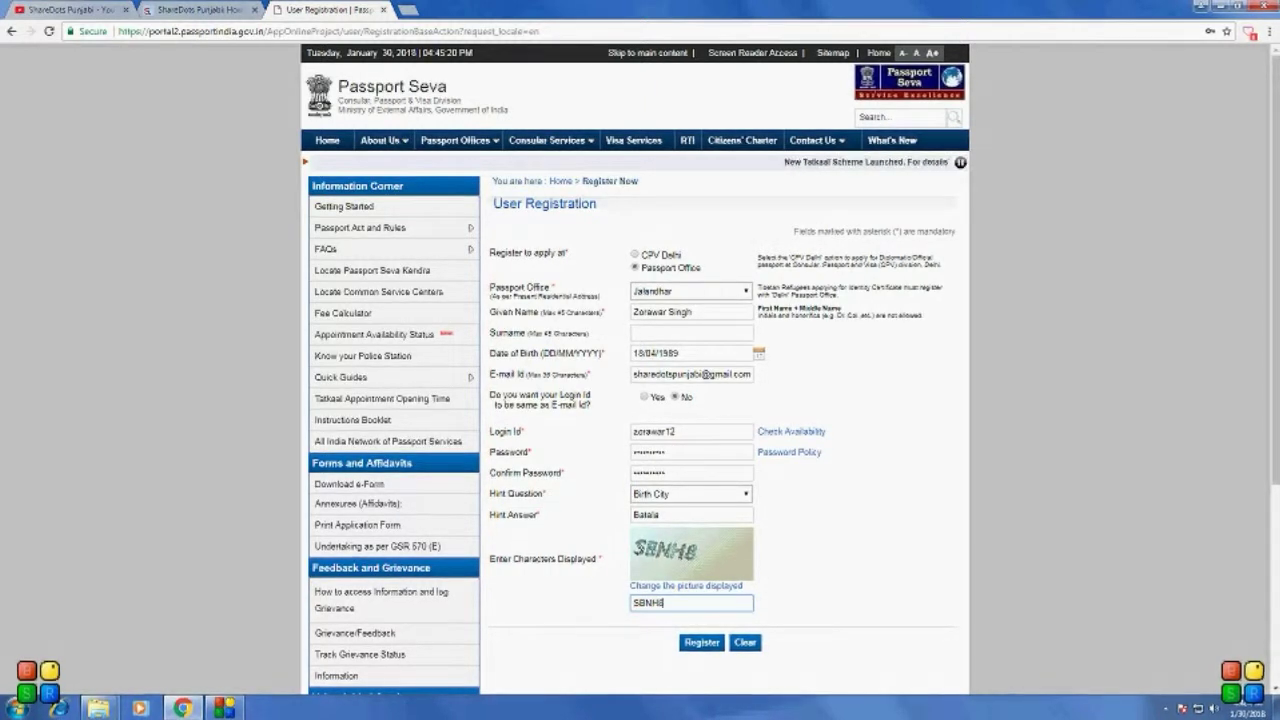
pyautogui.click(697, 643)
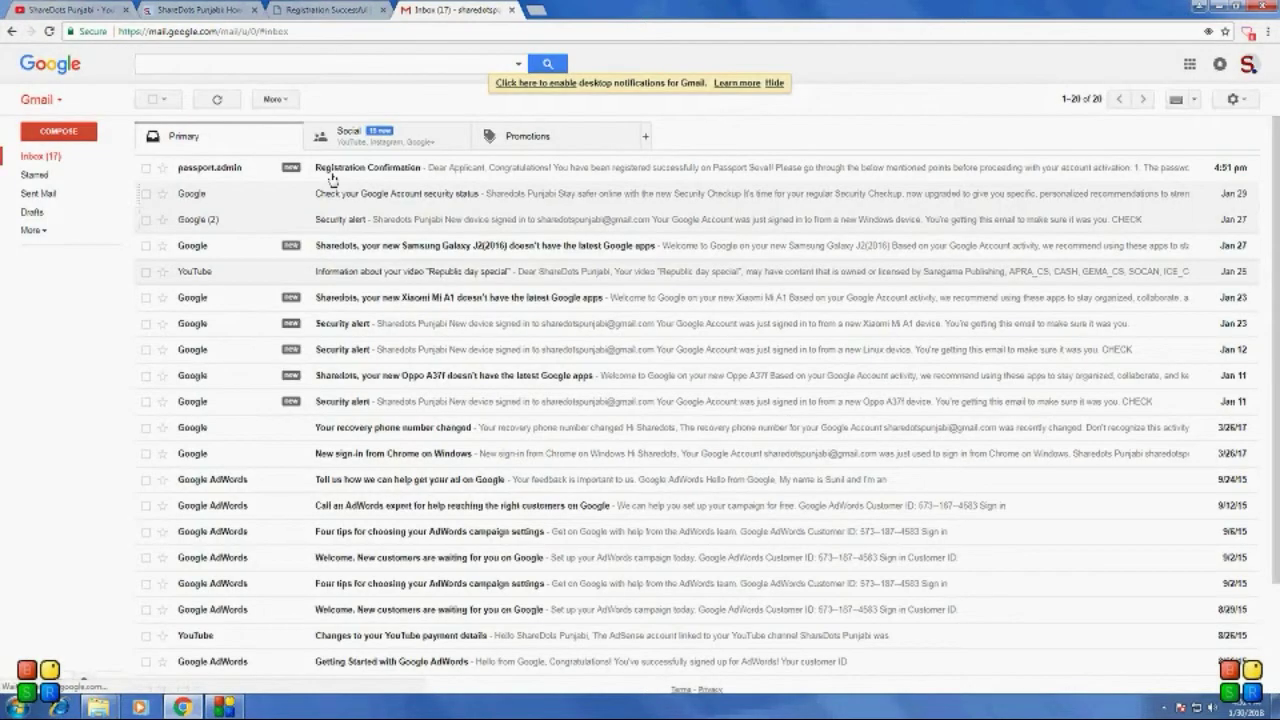
# Step: Open the Registration Confirmation e-mail from passport.admin in Gmail
pyautogui.click(328, 167)
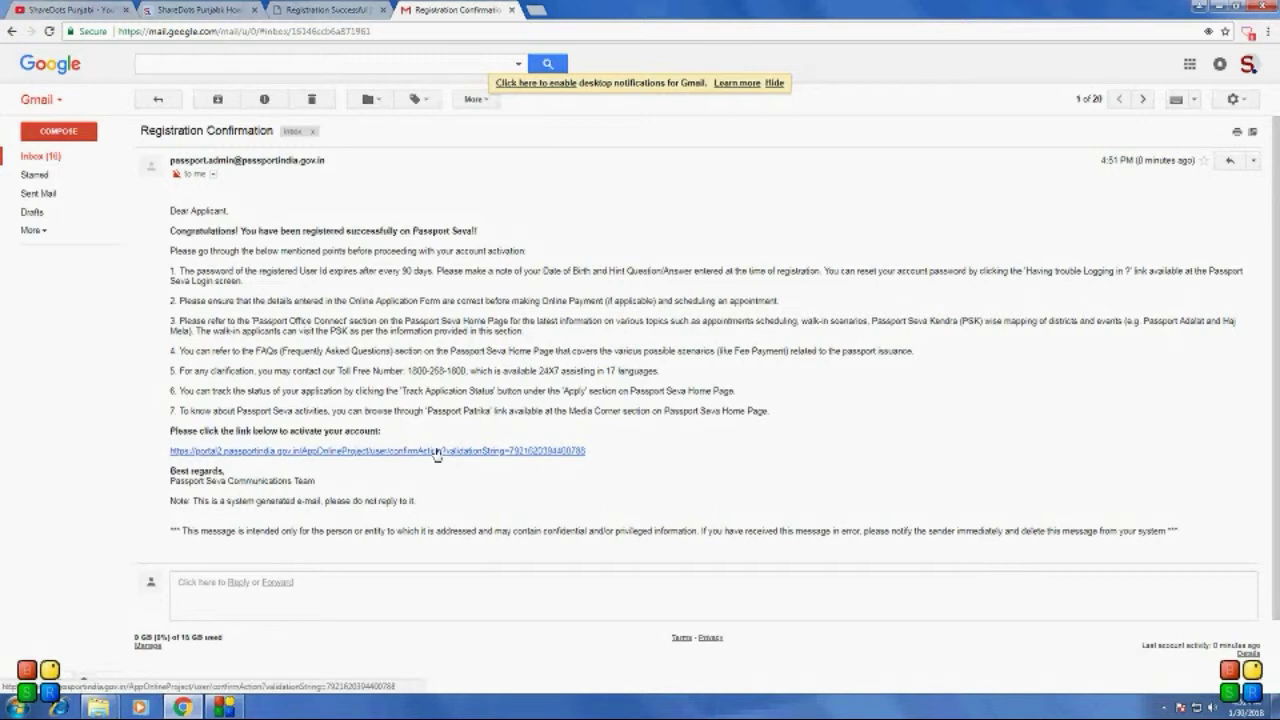
# Step: Follow the account activation link in the Registration Confirmation e-mail
pyautogui.click(448, 452)
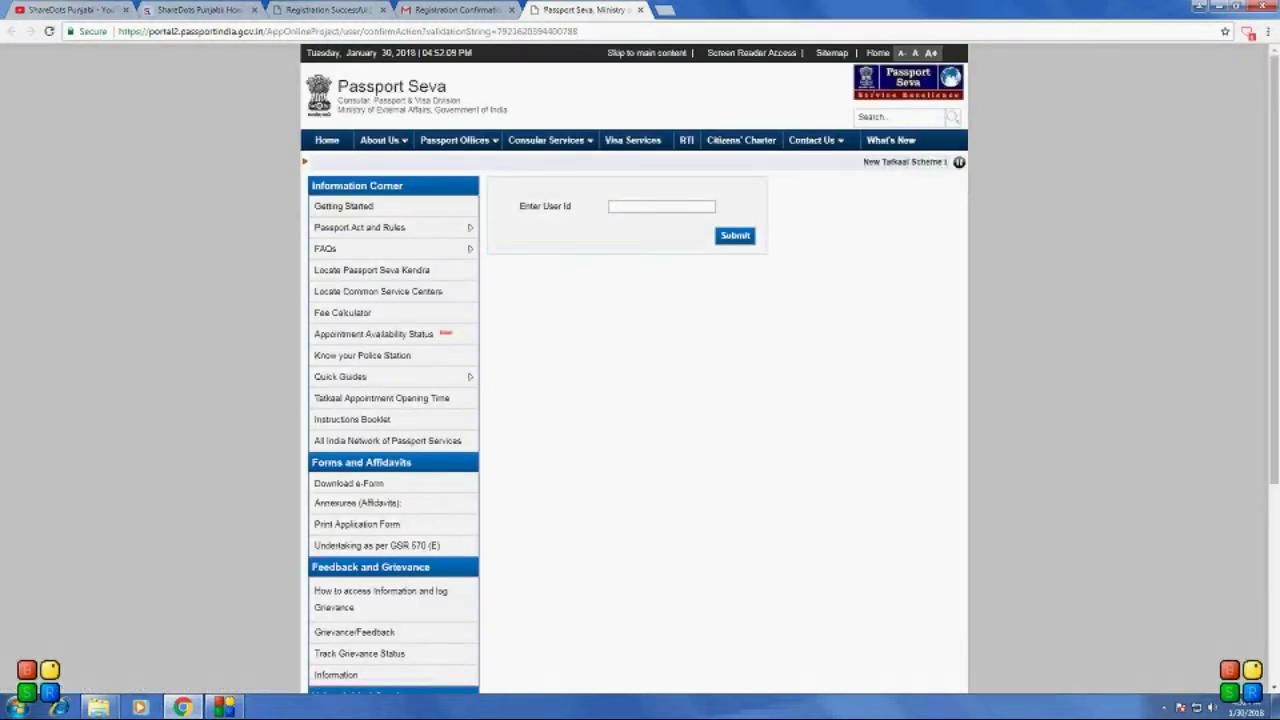
# Step: Activate the account by submitting the login id on the Enter User Id page
pyautogui.click(661, 206)
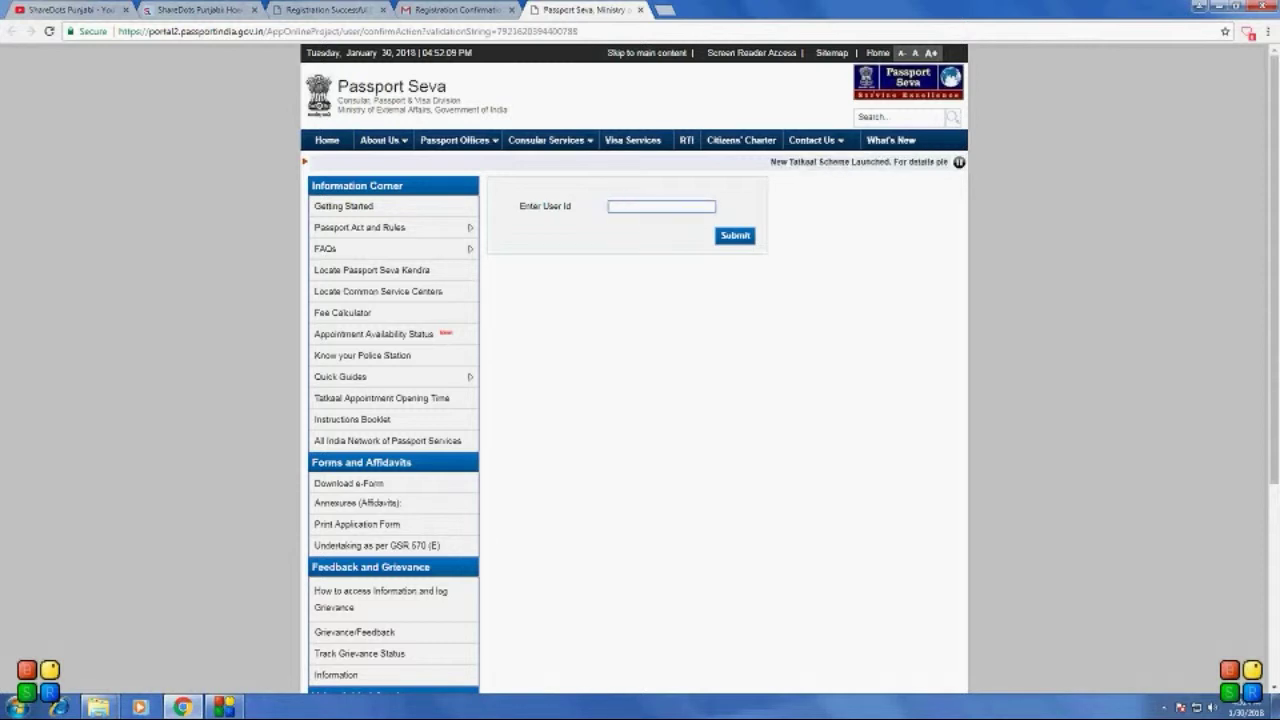
pyautogui.write('20r')
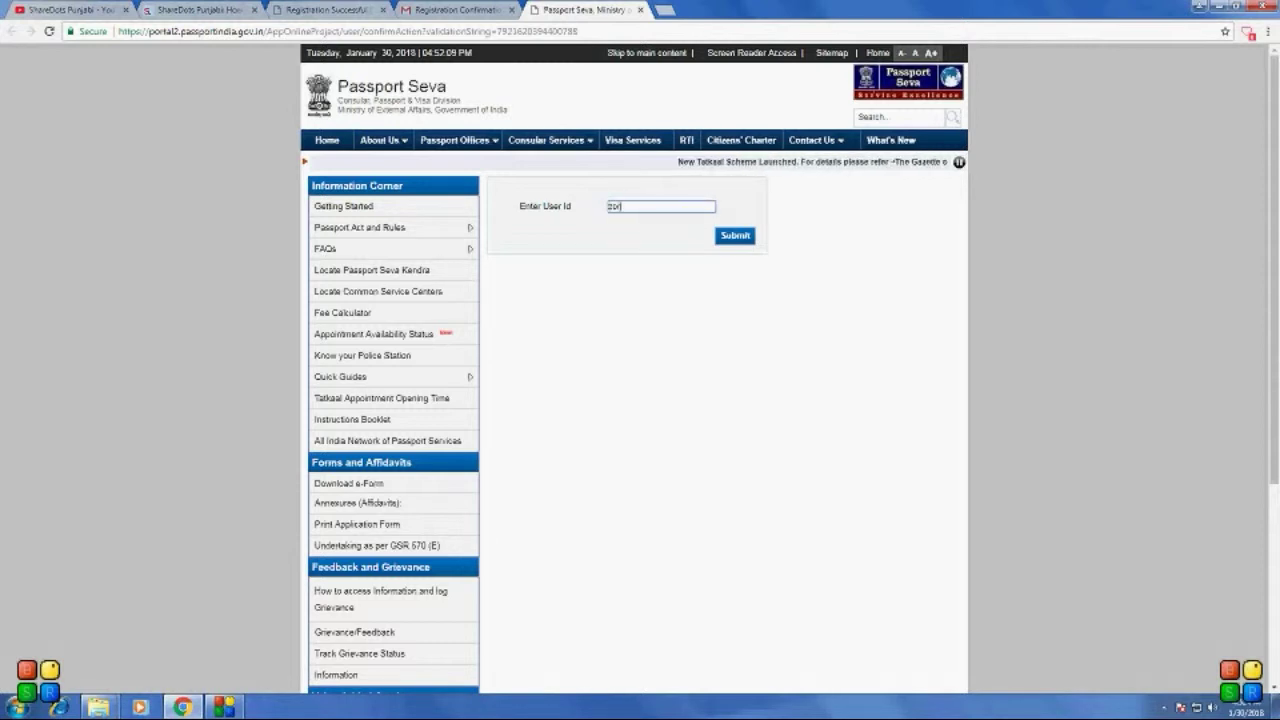
pyautogui.write('awar')
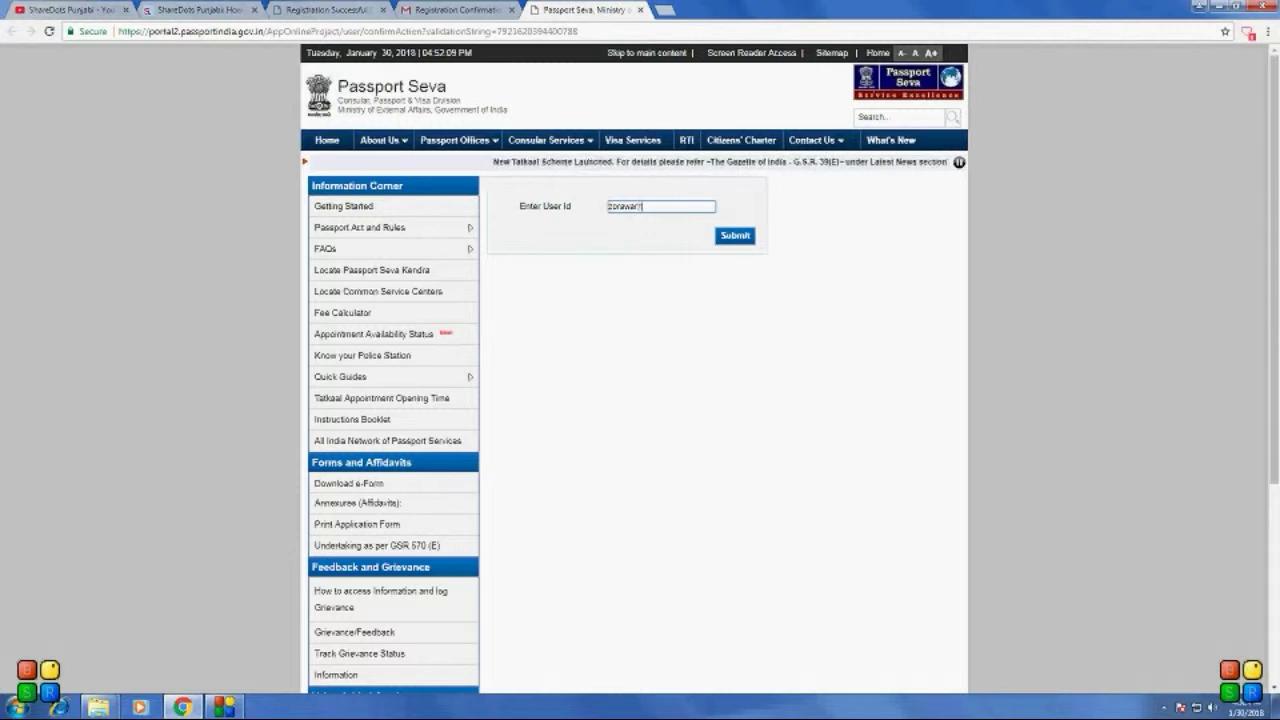
pyautogui.write('1223')
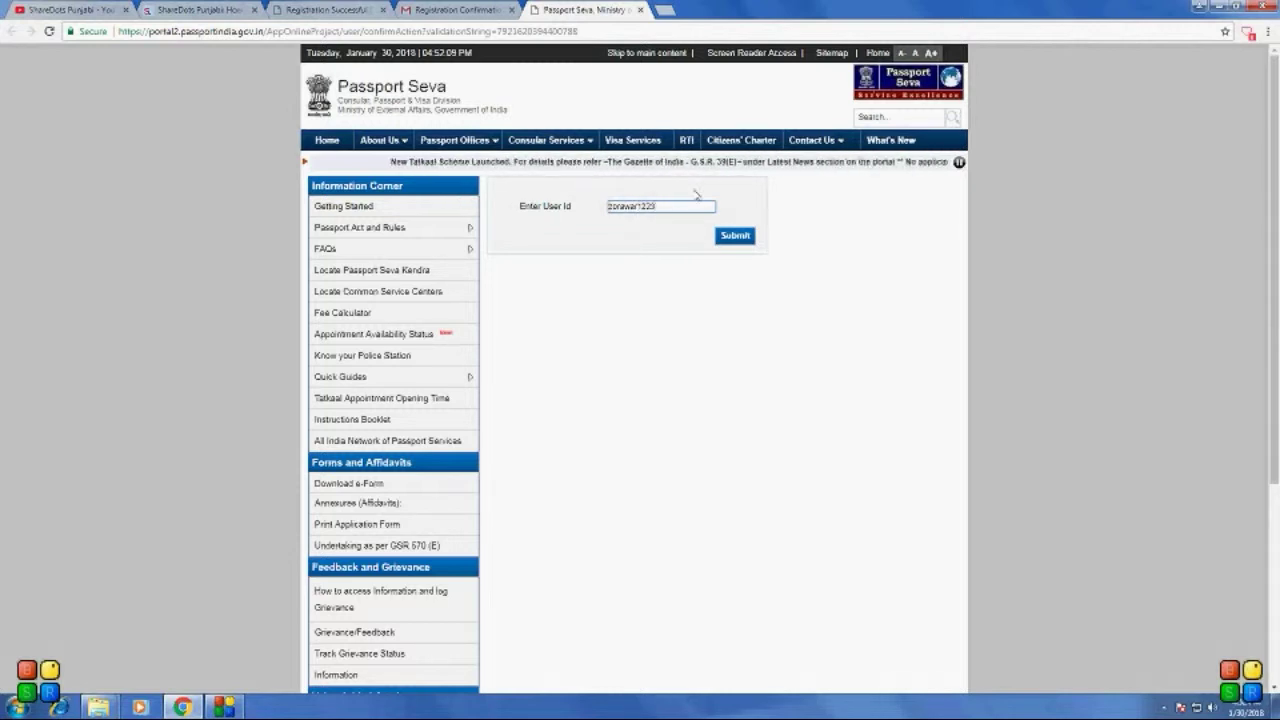
pyautogui.click(735, 240)
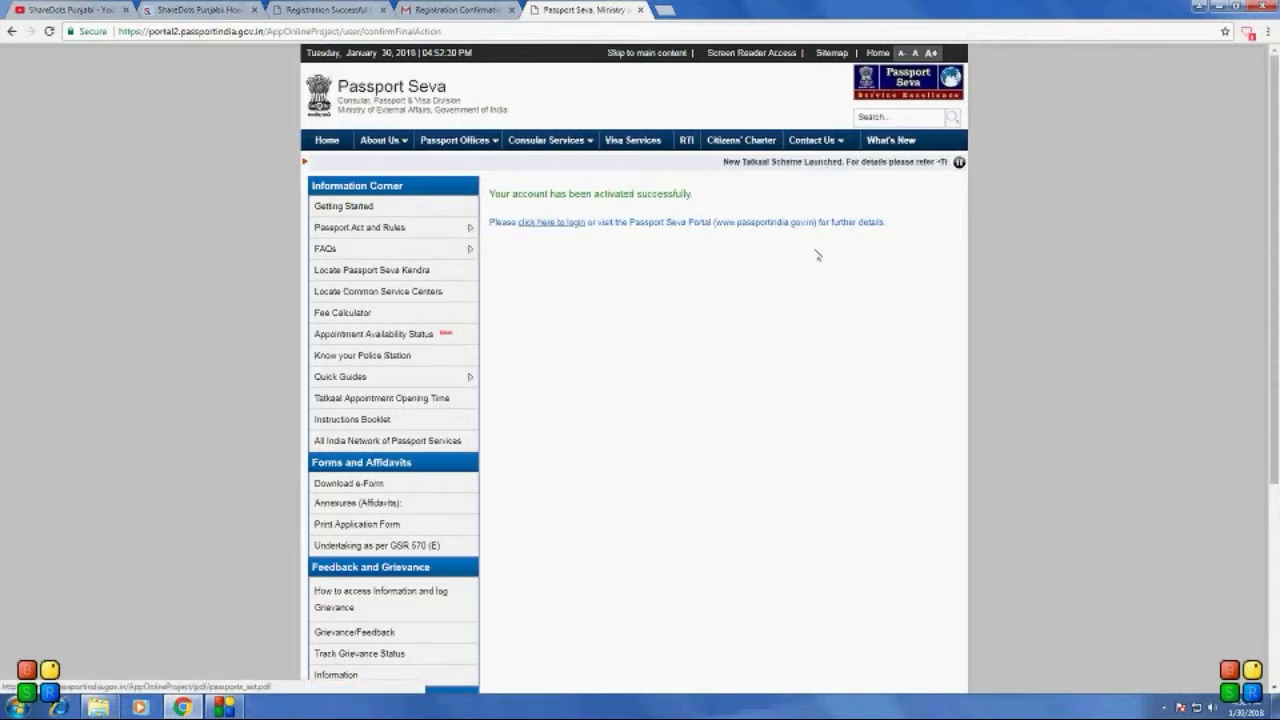
# Step: Log in to Passport Seva with the login id, password and a refreshed captcha
pyautogui.click(551, 222)
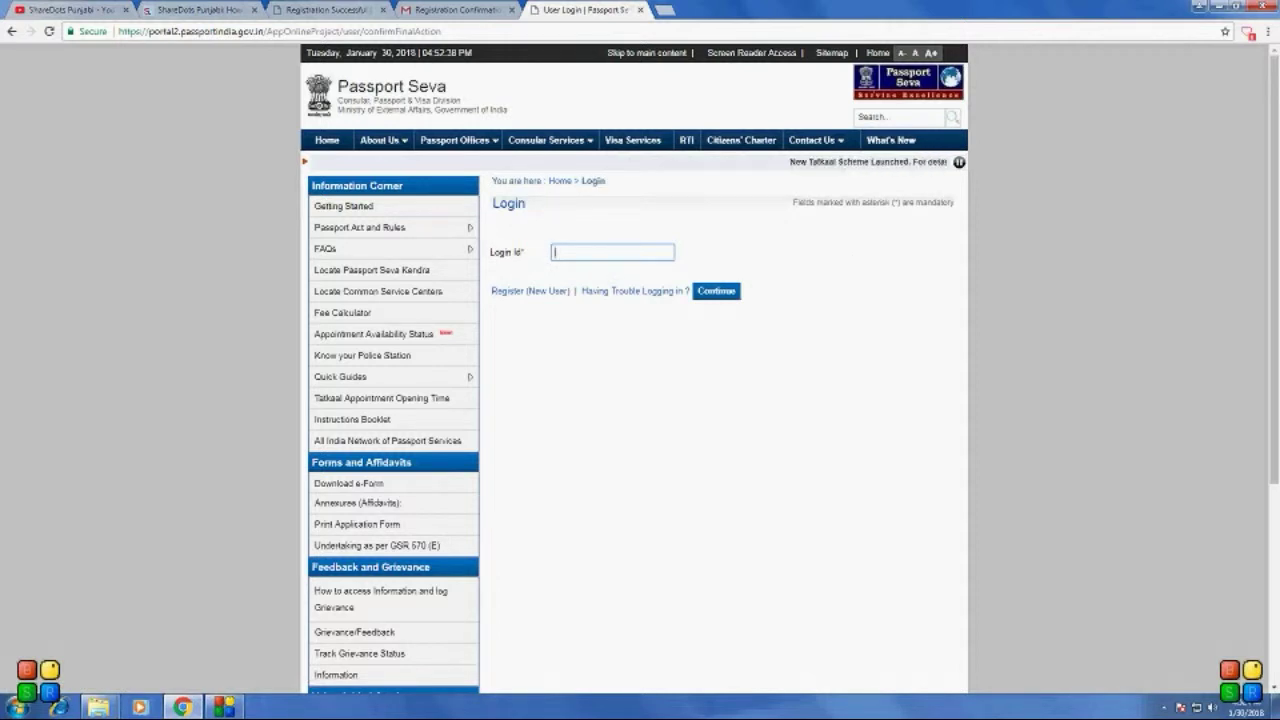
pyautogui.write('zo')
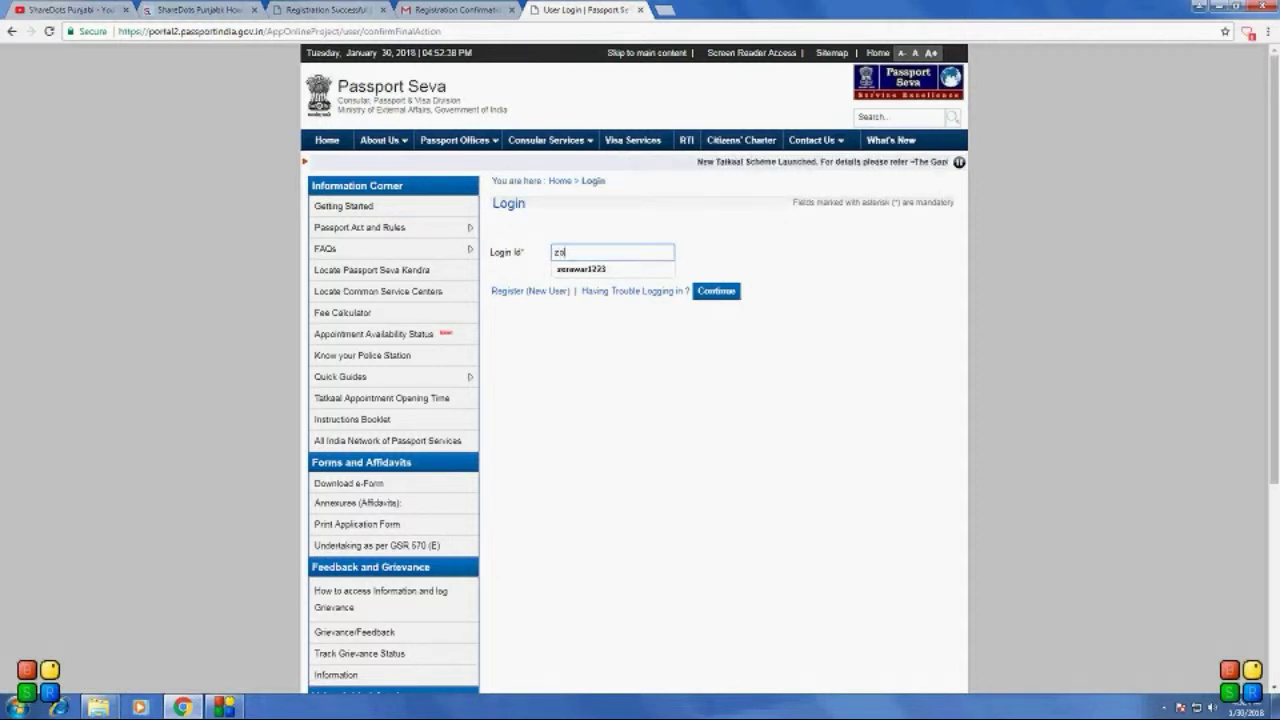
pyautogui.write('rawar1223')
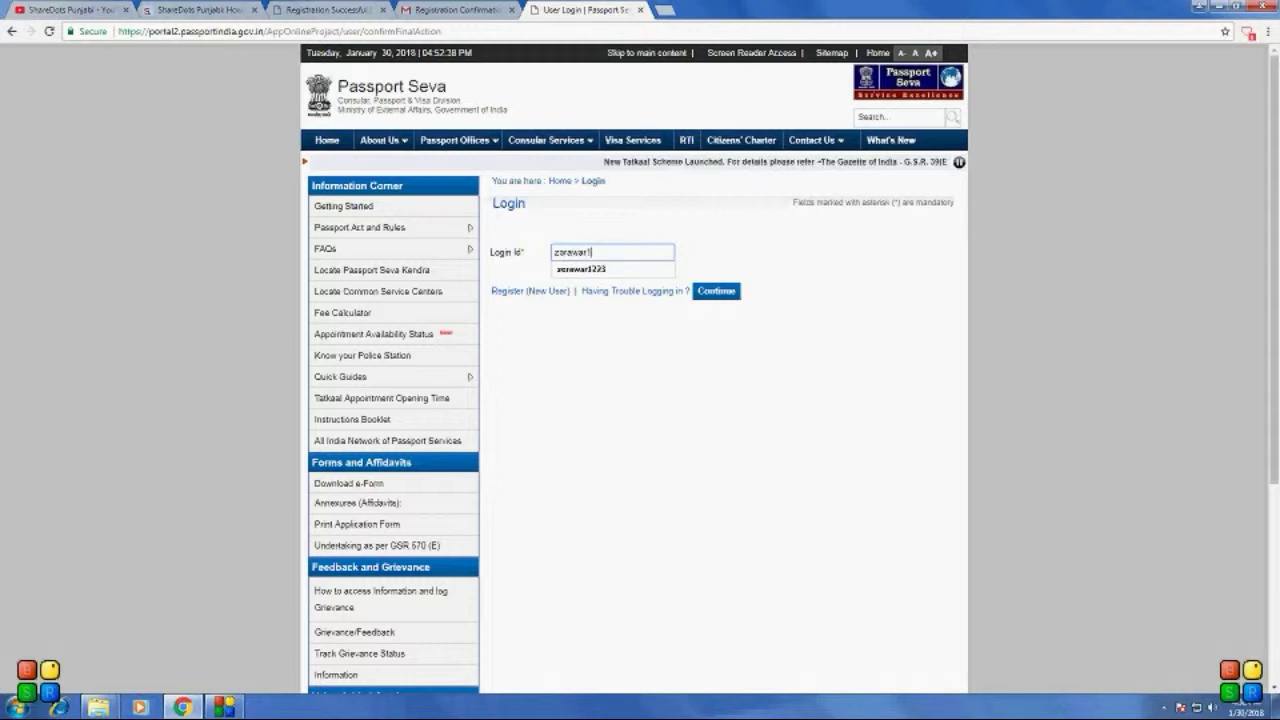
pyautogui.click(716, 294)
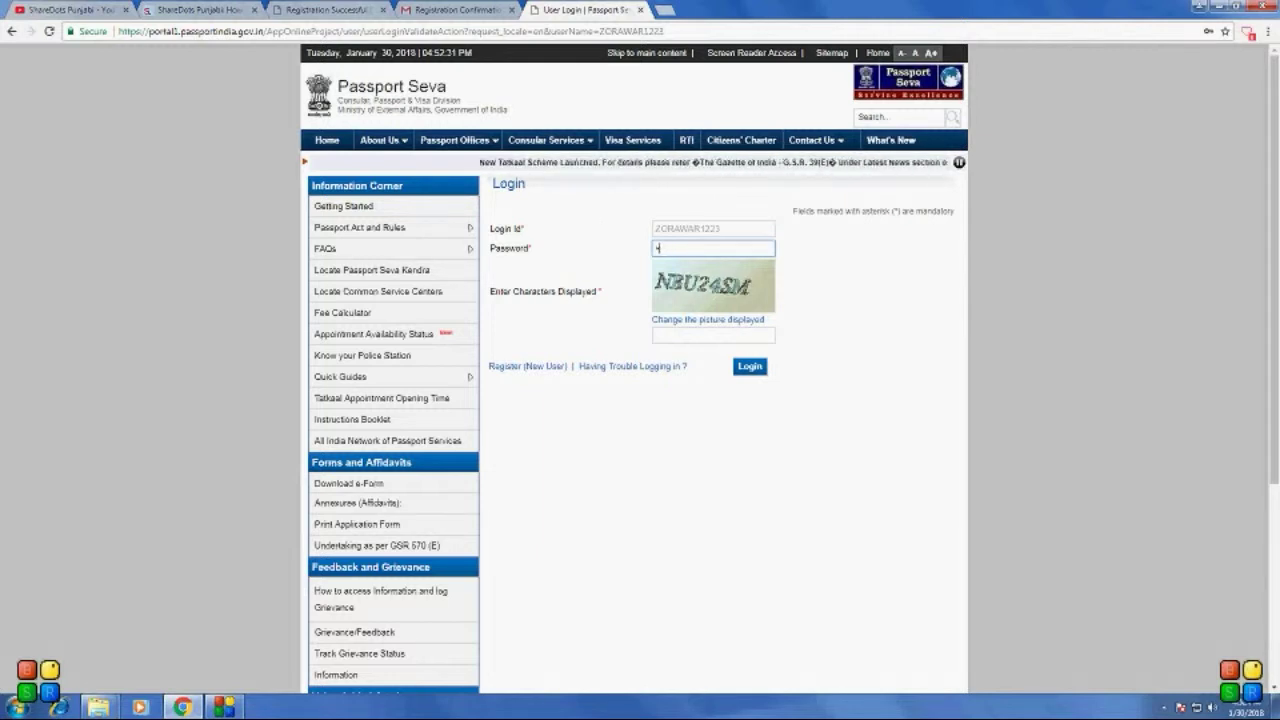
pyautogui.write('******')
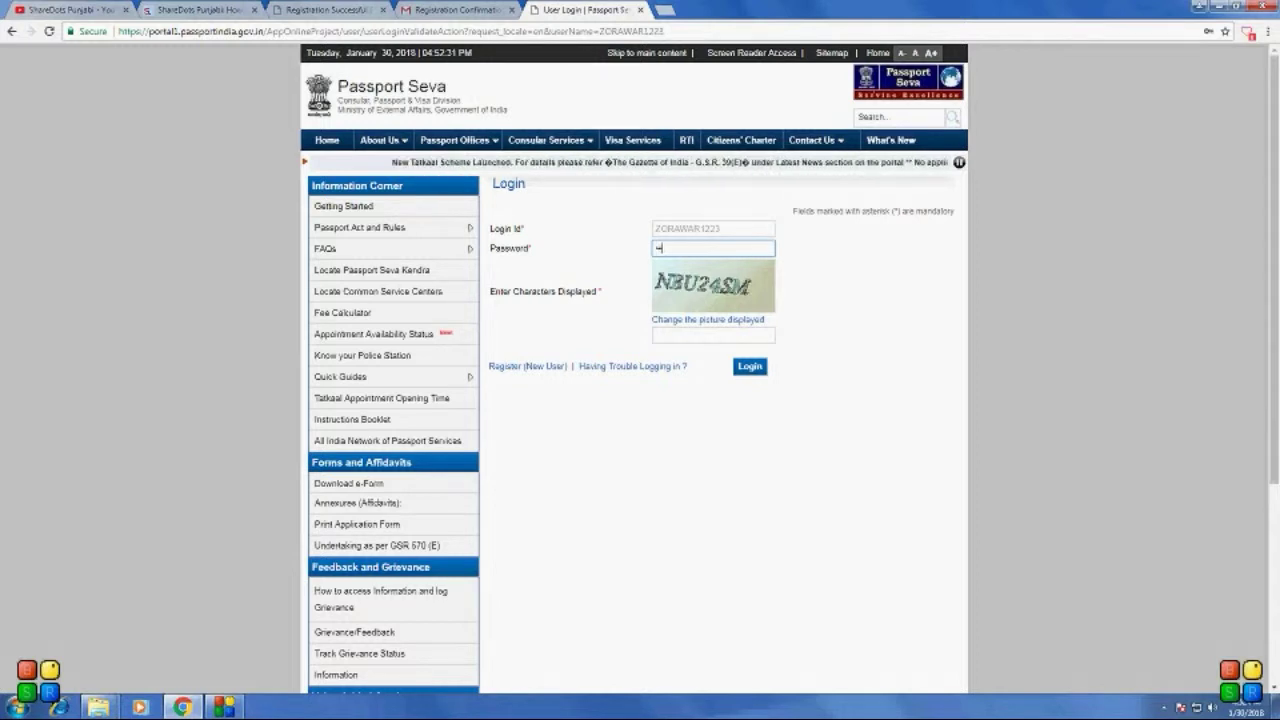
pyautogui.write('***')
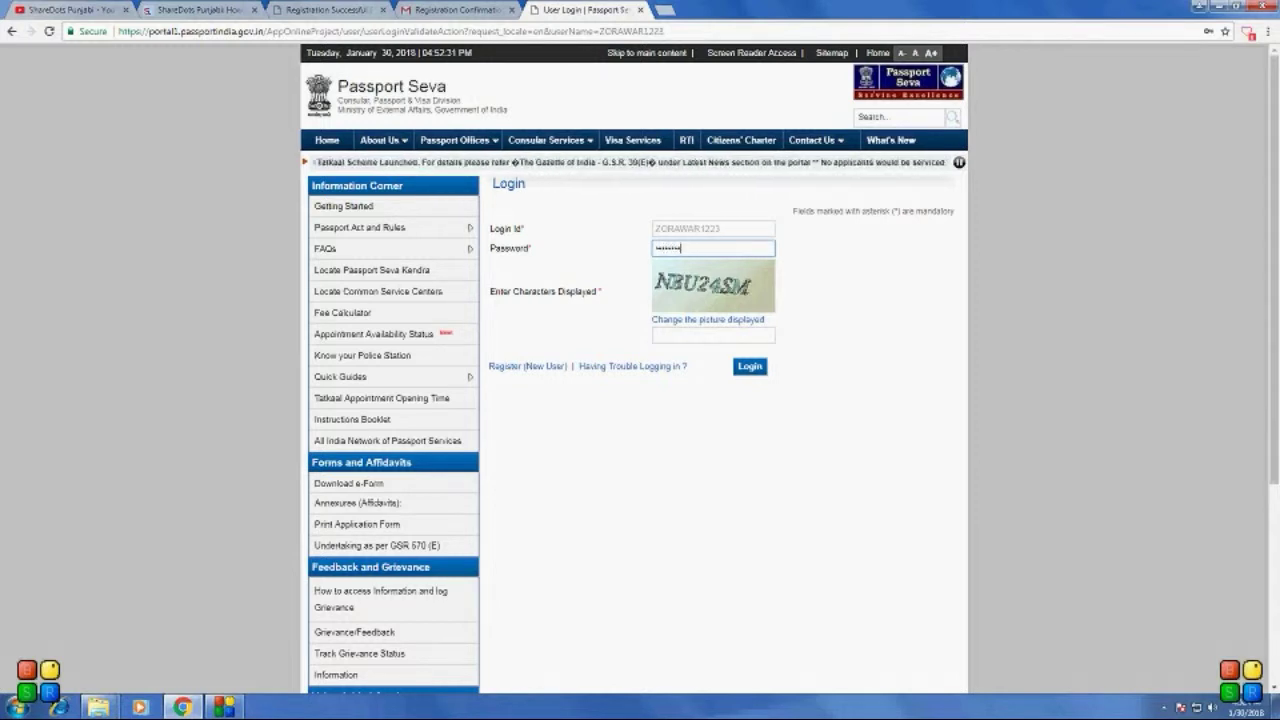
pyautogui.click(708, 320)
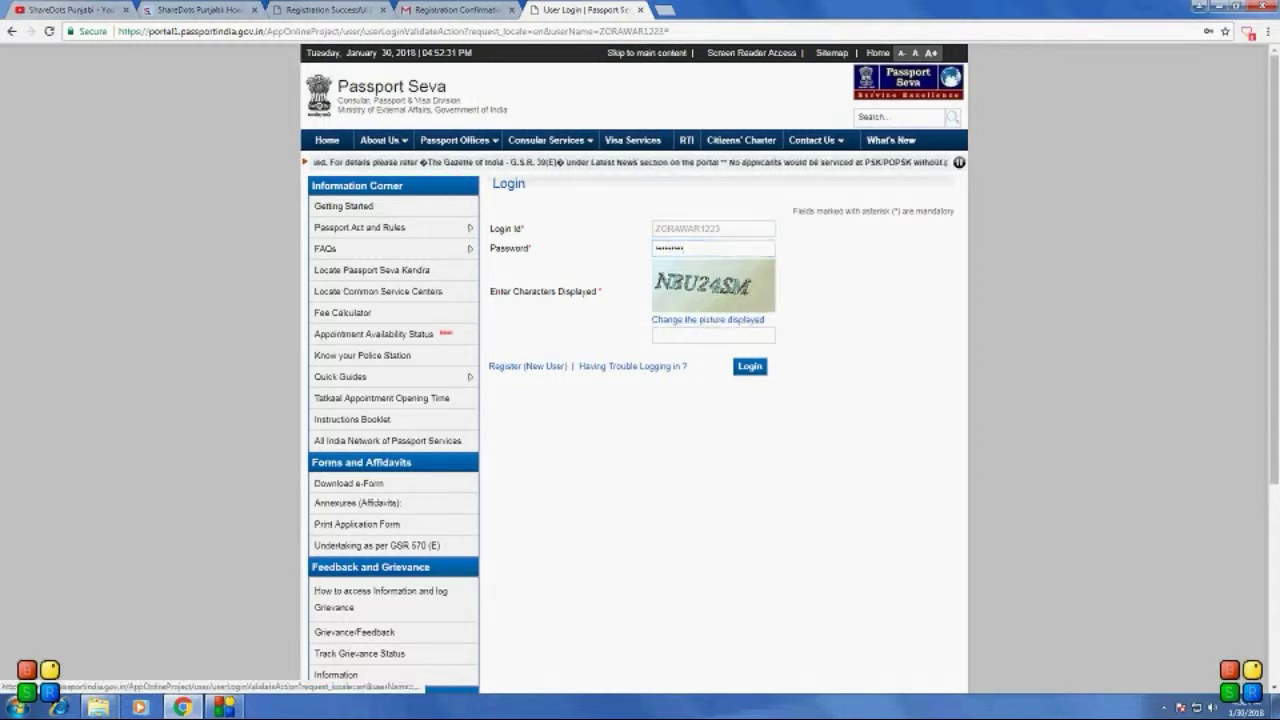
pyautogui.click(713, 335)
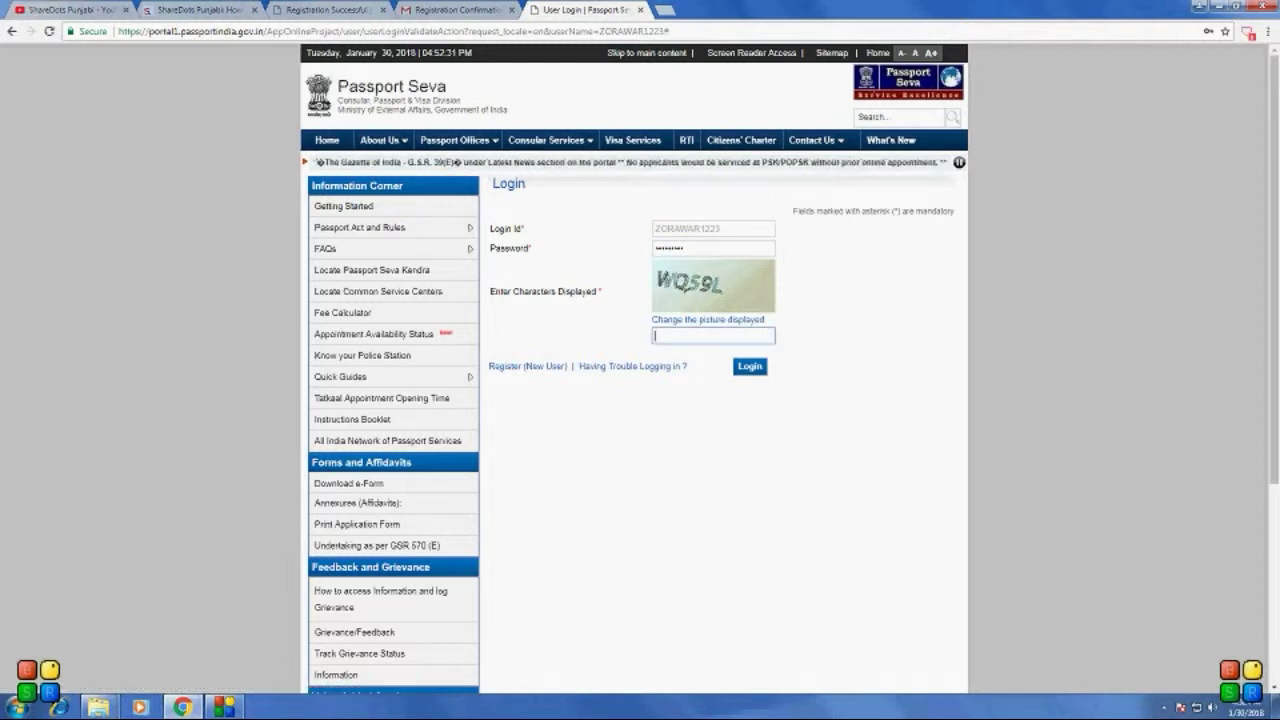
pyautogui.write('W')
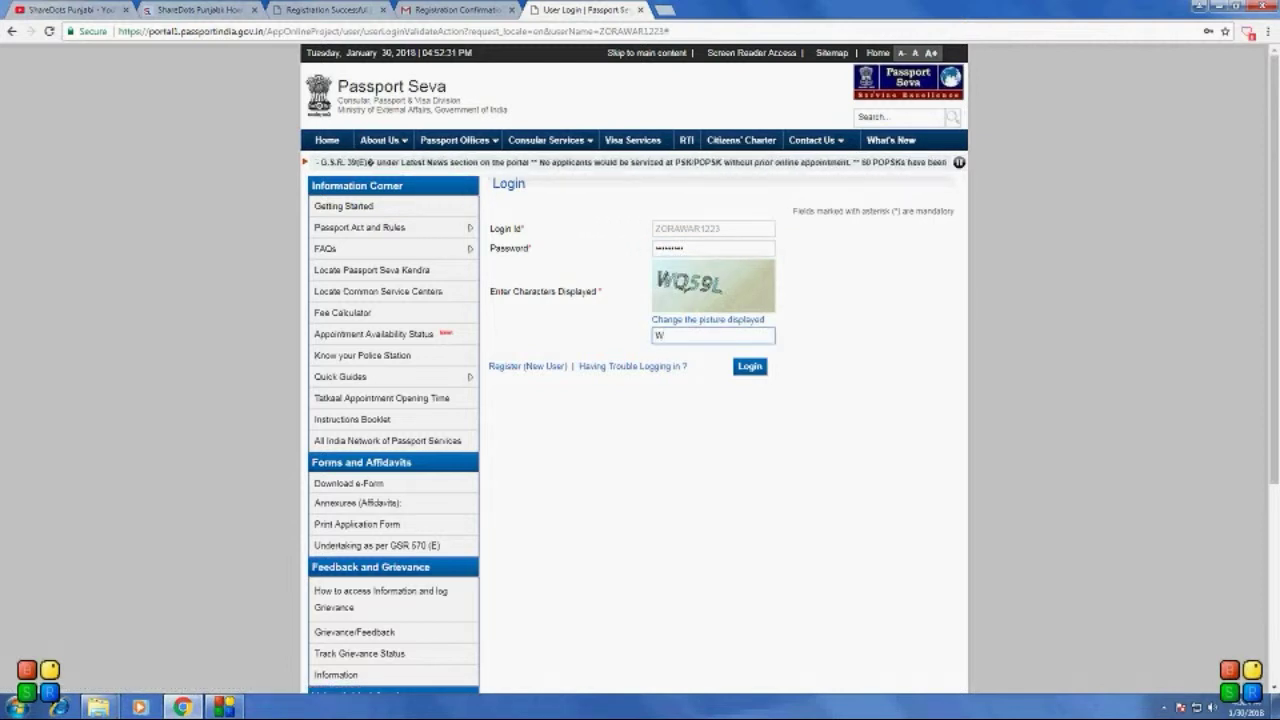
pyautogui.write('Q')
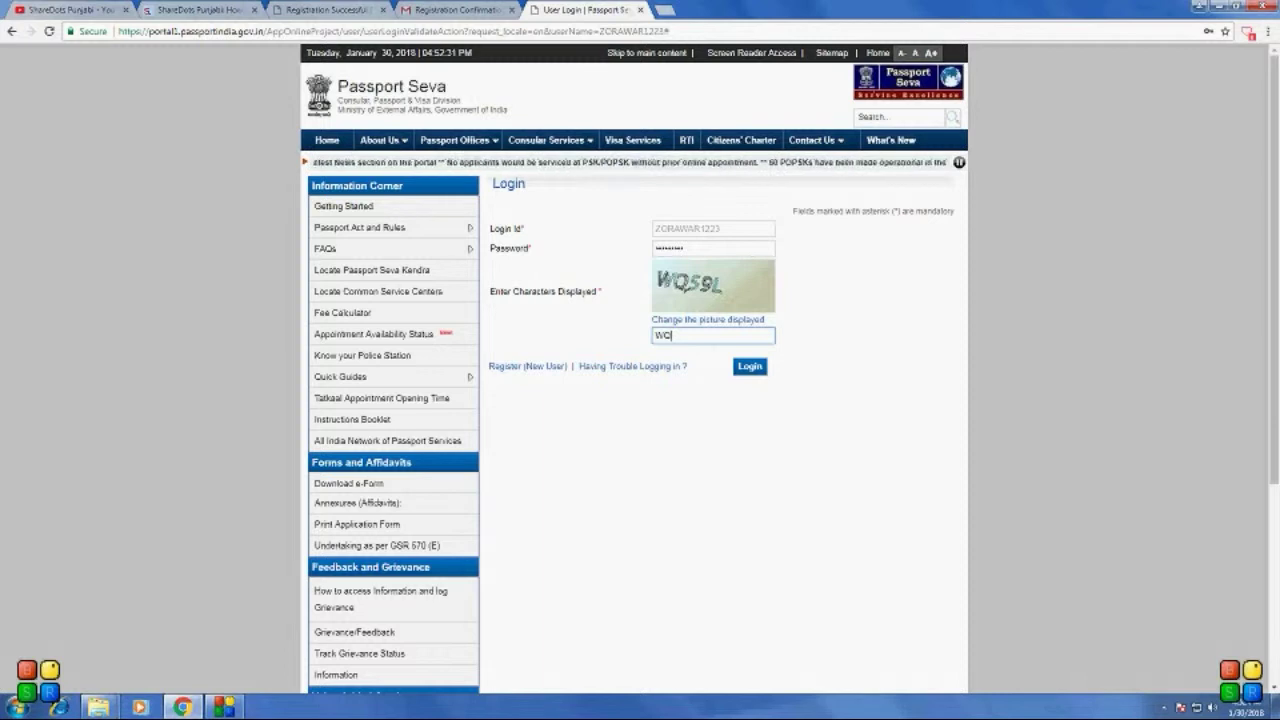
pyautogui.write('59L')
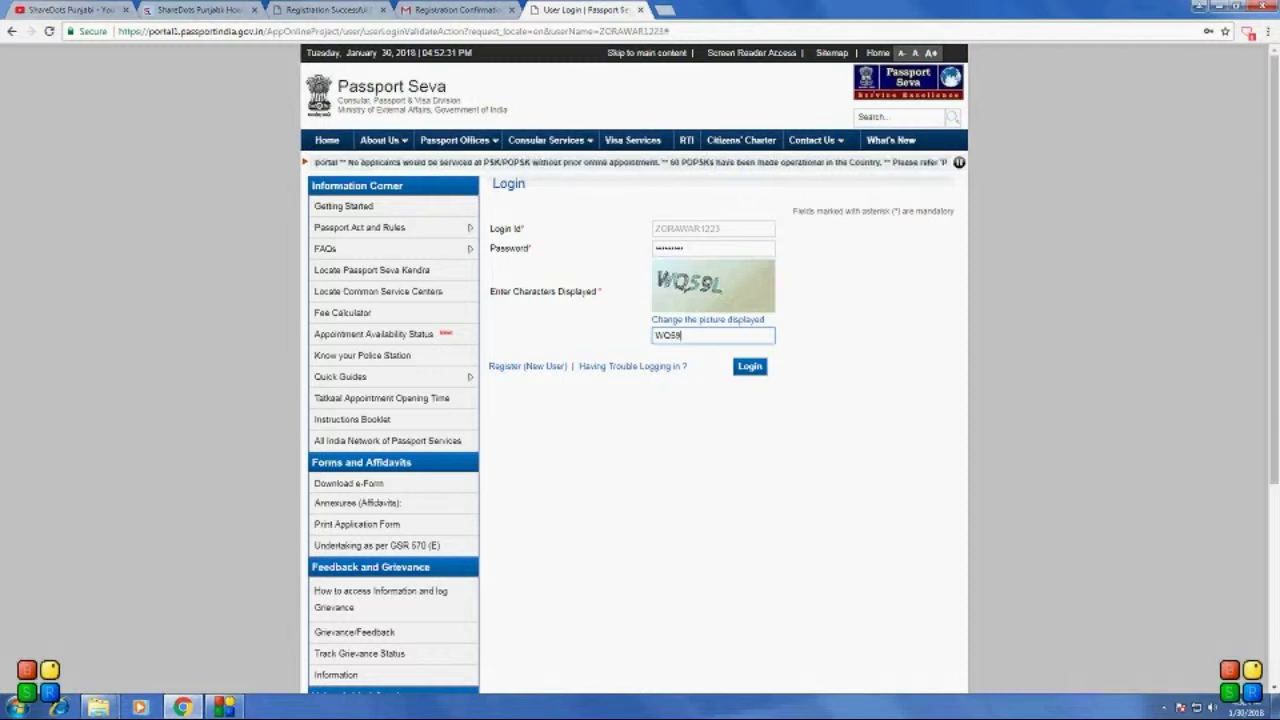
pyautogui.click(749, 366)
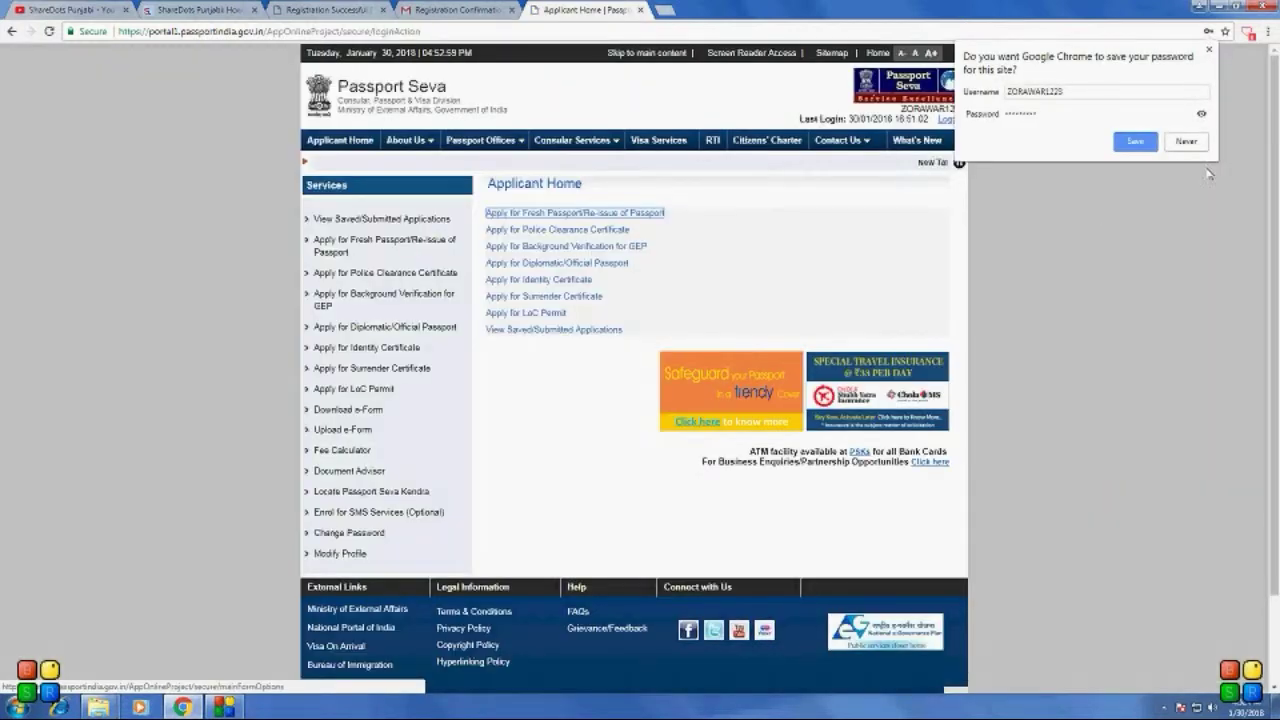
# Step: Decline saving the password and start the online Fresh Passport/Re-issue application form
pyautogui.click(1188, 143)
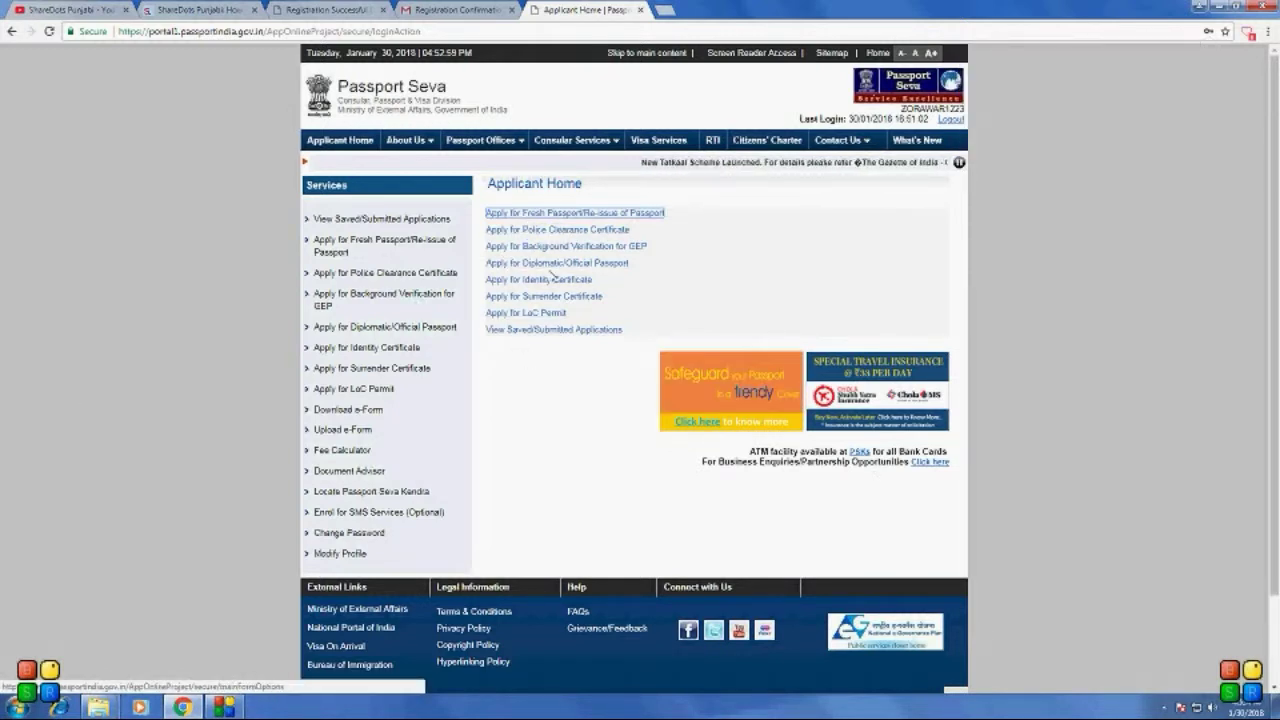
pyautogui.click(544, 213)
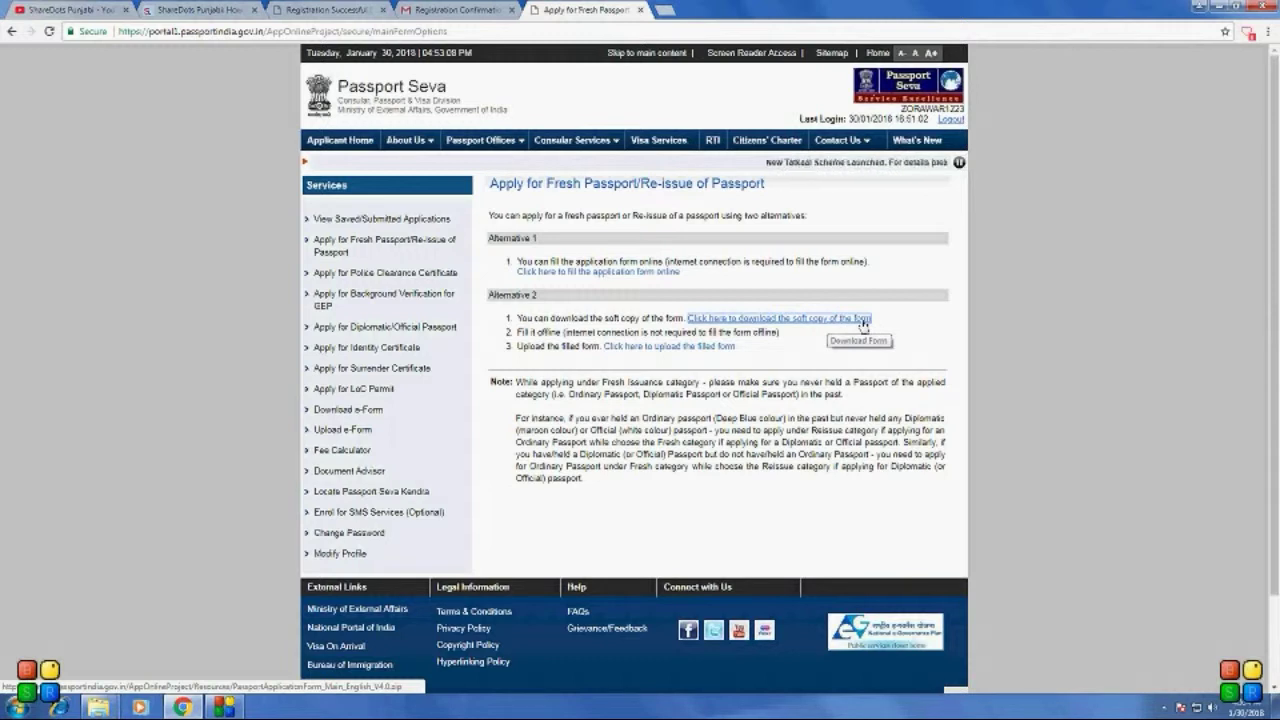
pyautogui.click(862, 320)
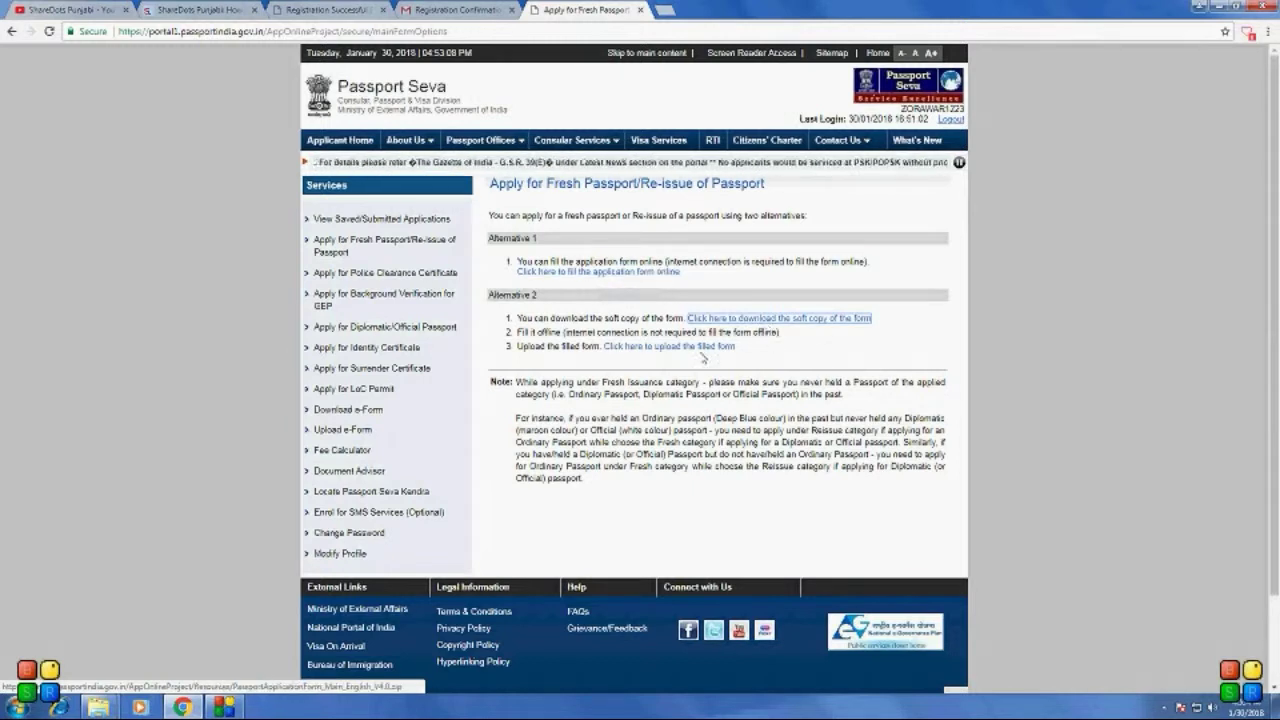
pyautogui.click(604, 273)
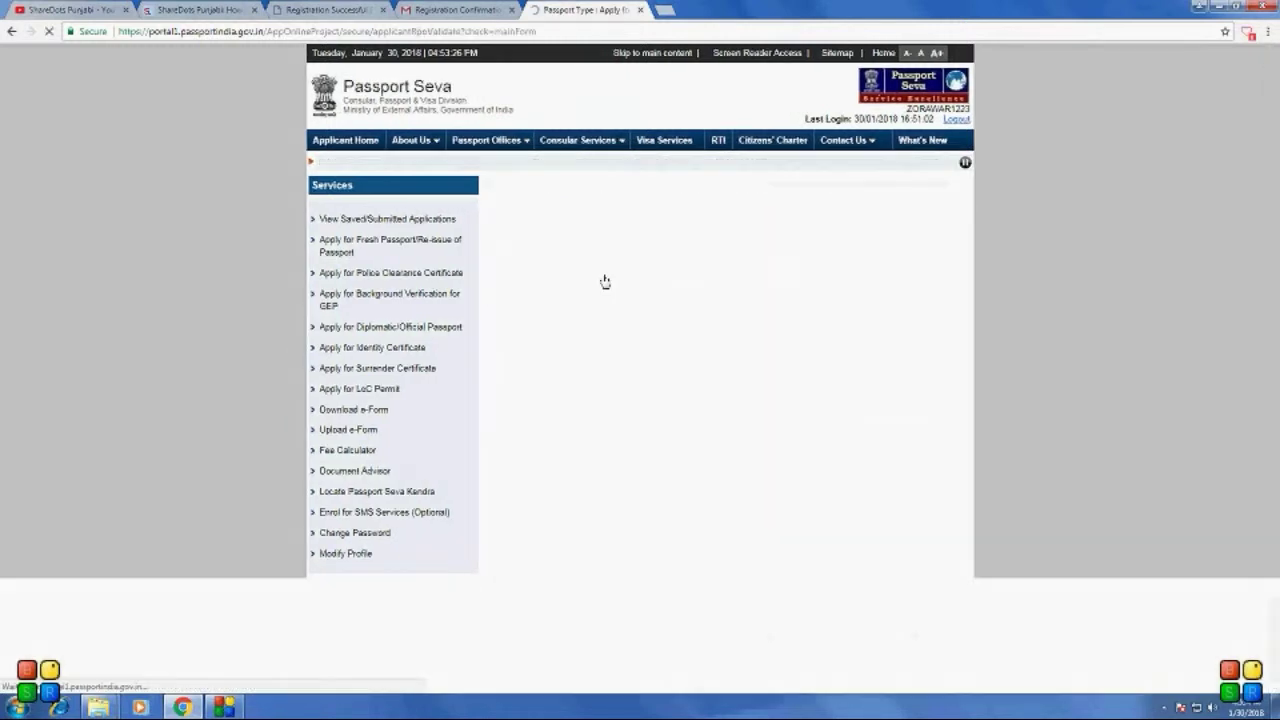
# Step: Set the present address state to Punjab and the district to Gurdaspur
pyautogui.click(787, 273)
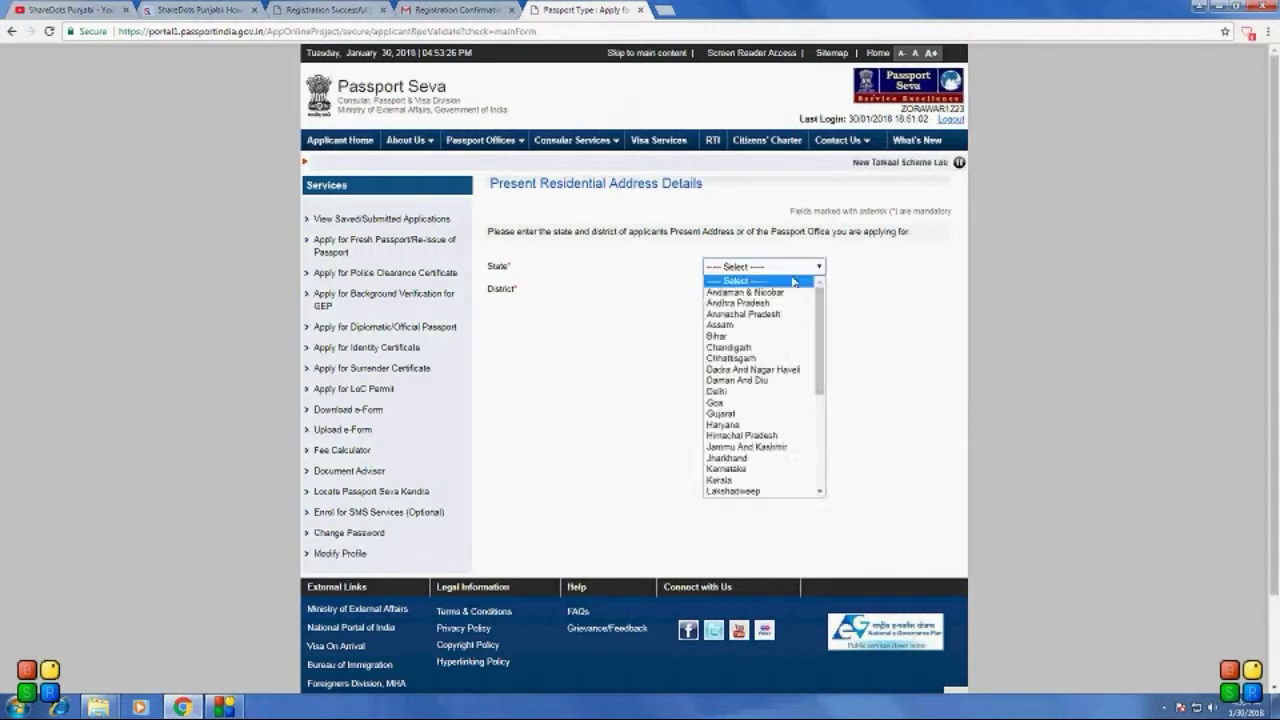
pyautogui.scroll(-6, 771, 362)
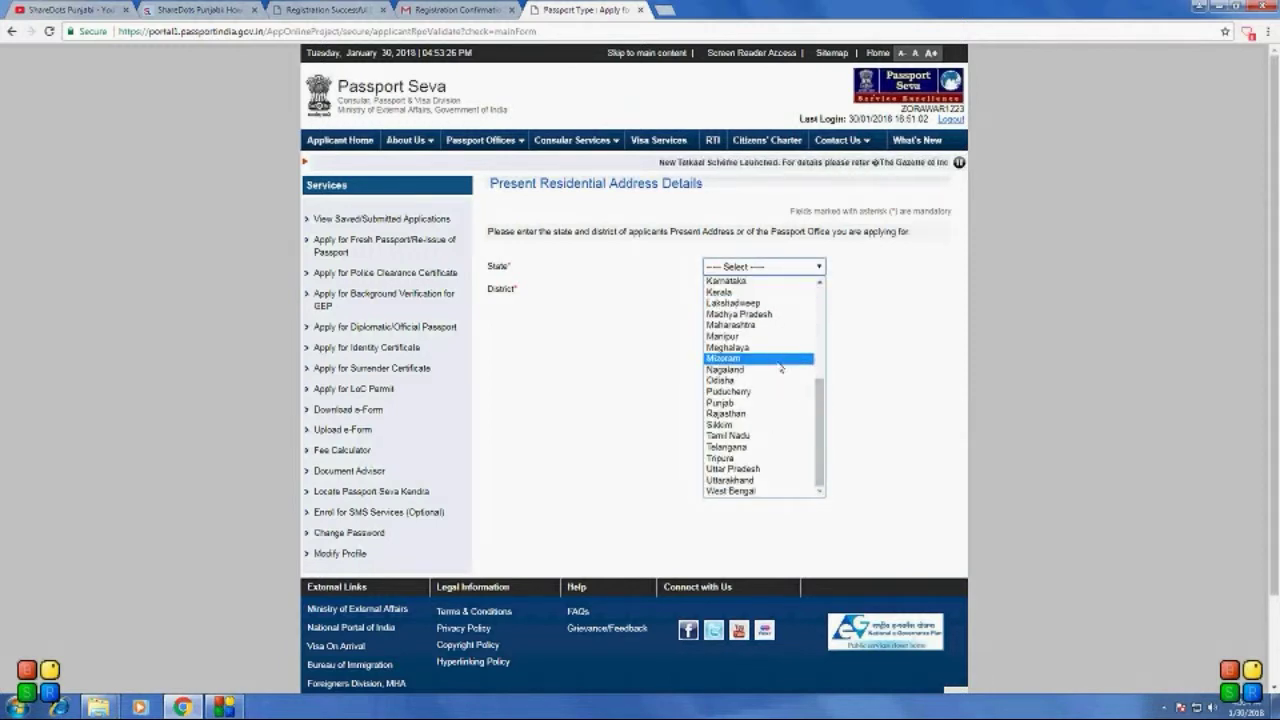
pyautogui.click(758, 403)
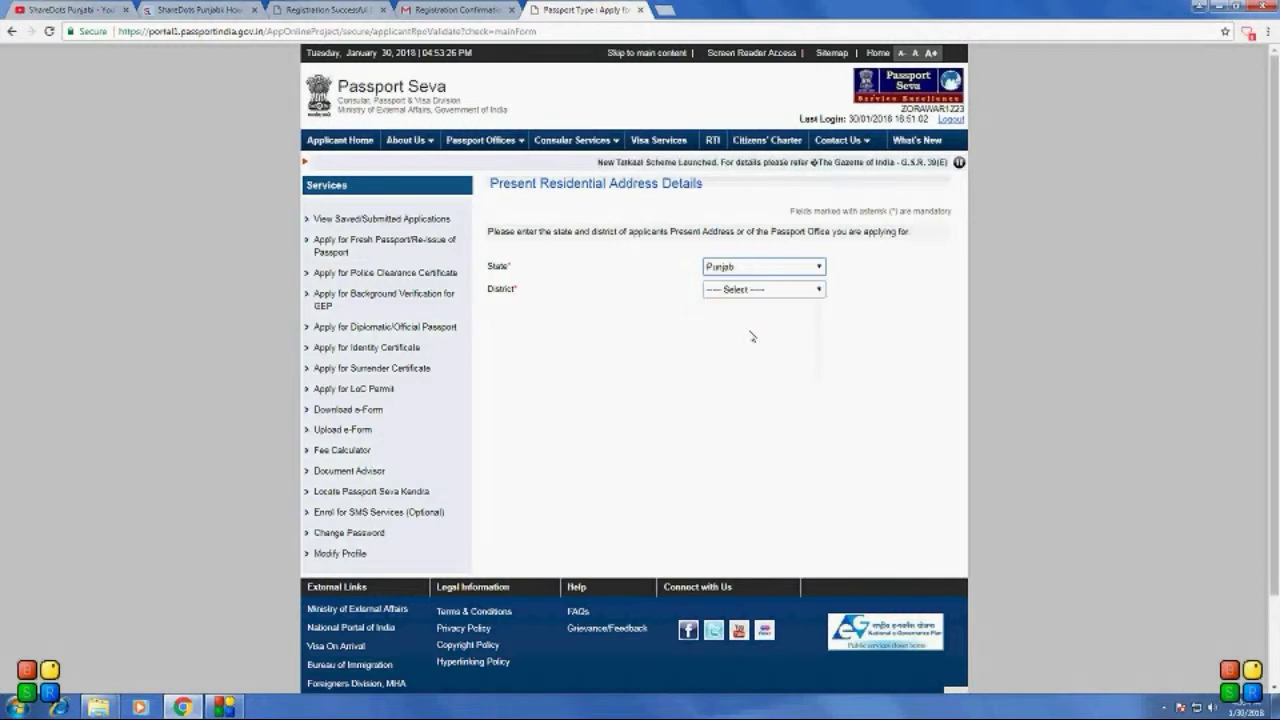
pyautogui.click(782, 292)
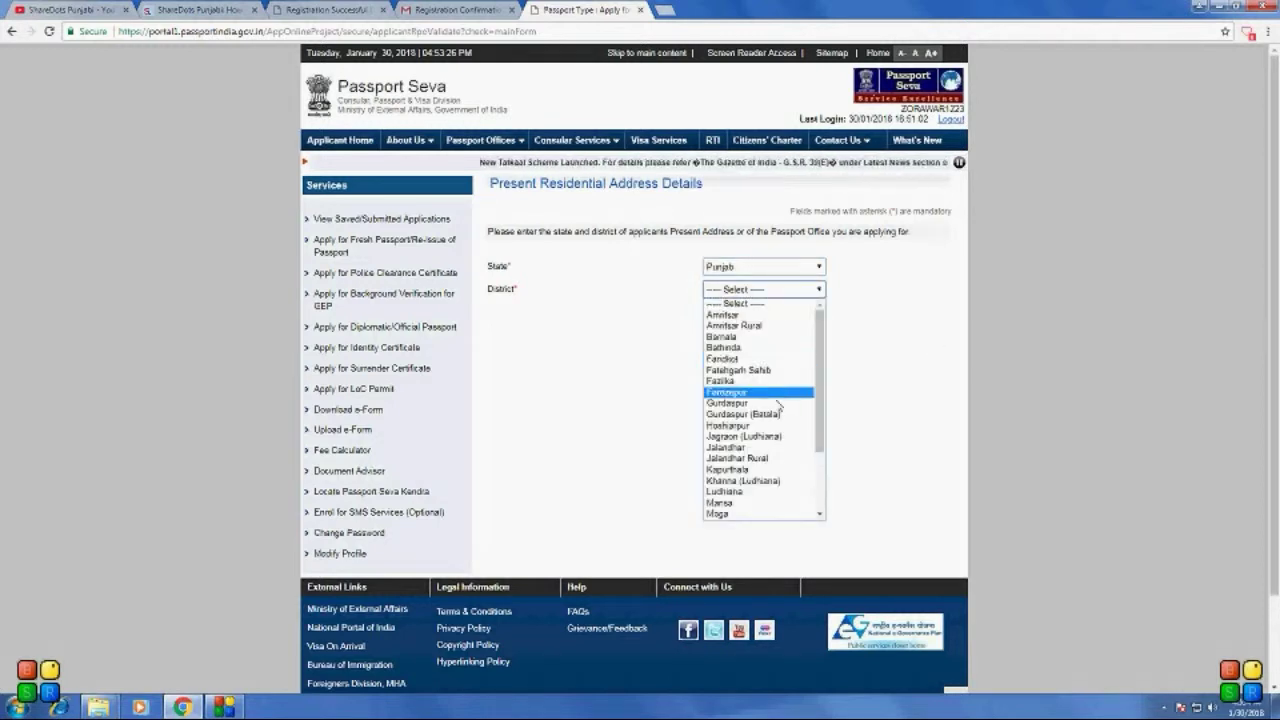
pyautogui.click(777, 403)
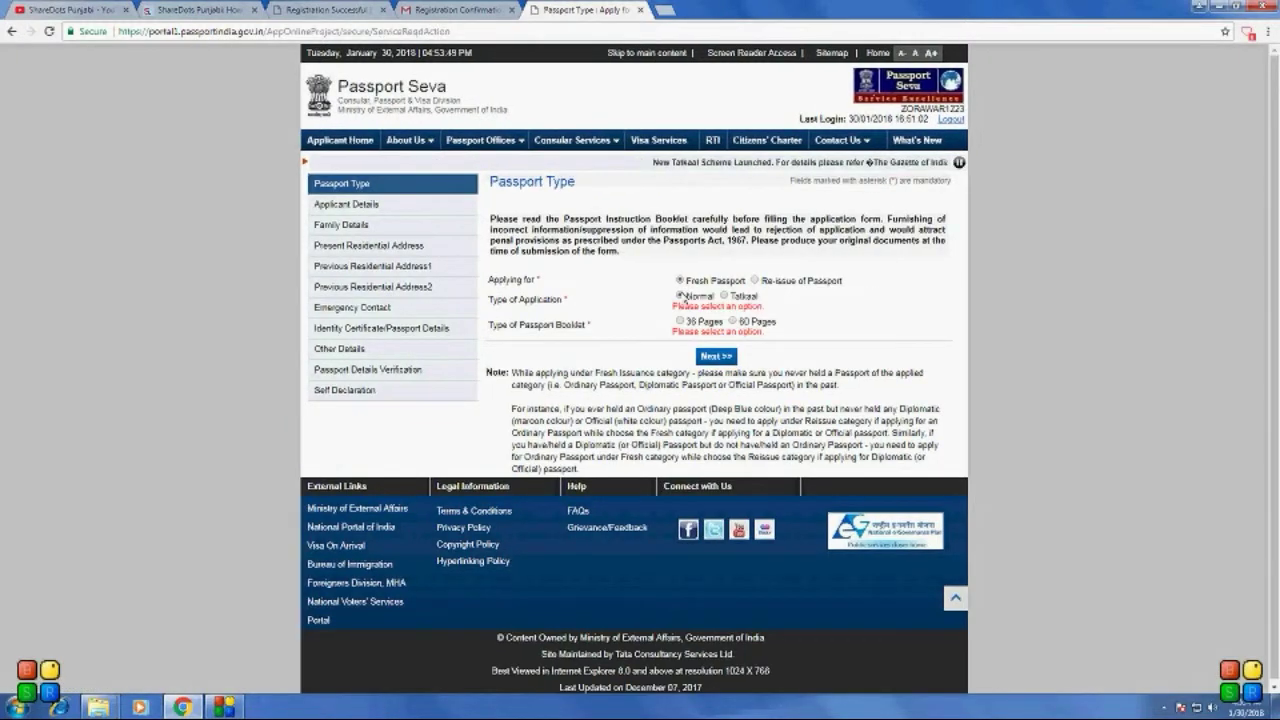
# Step: Choose the 36 Pages passport booklet and continue to Applicant Details
pyautogui.click(680, 321)
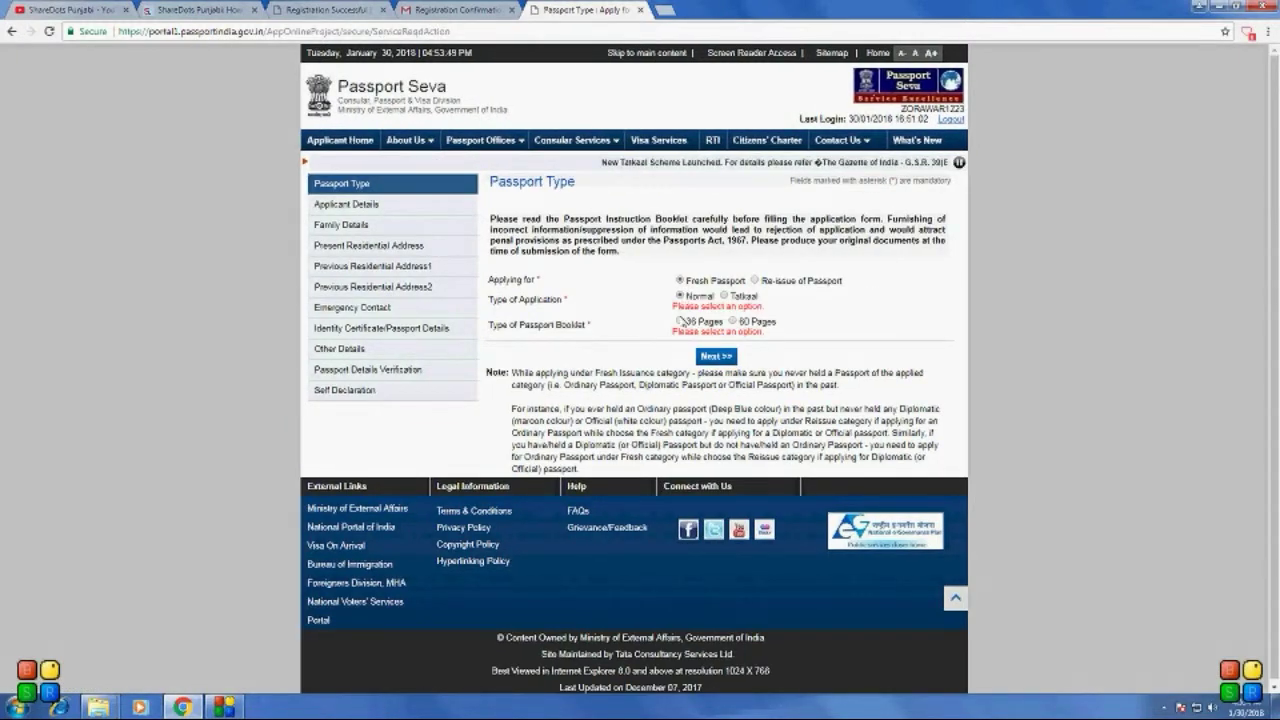
pyautogui.click(727, 360)
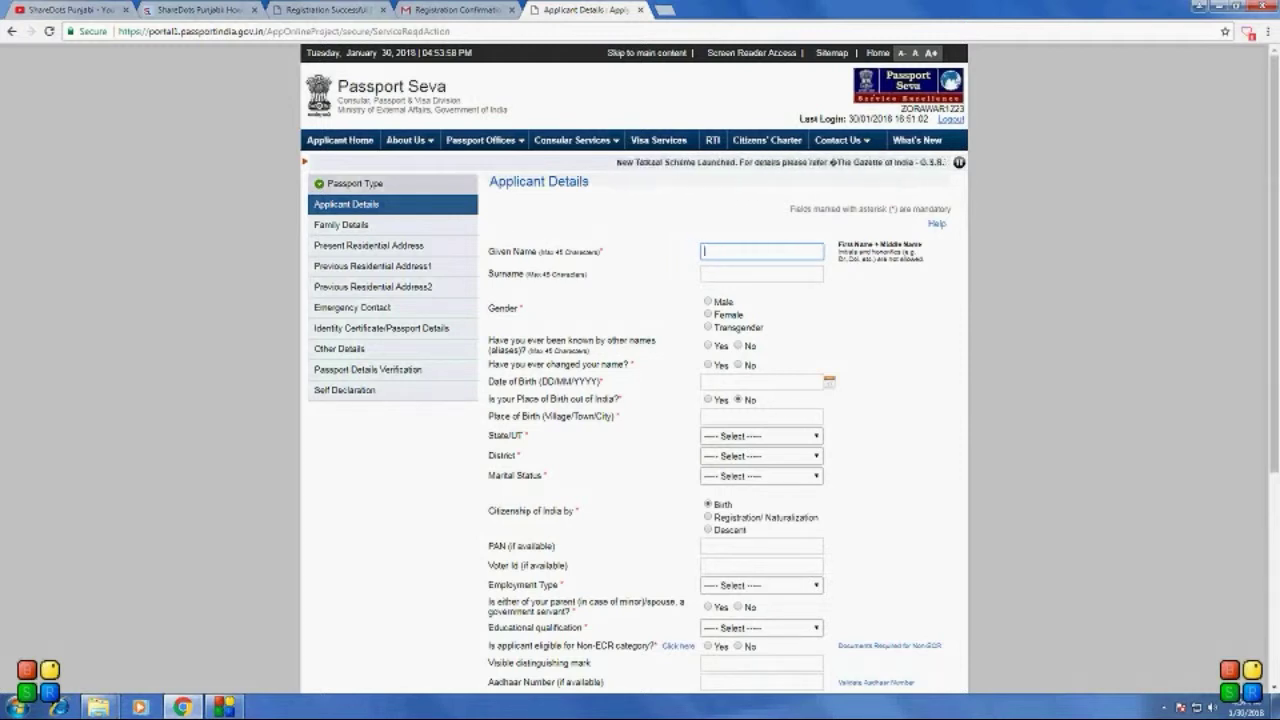
# Step: Fill in the applicant's given name from the saved suggestion and set gender to Male
pyautogui.write('Zo')
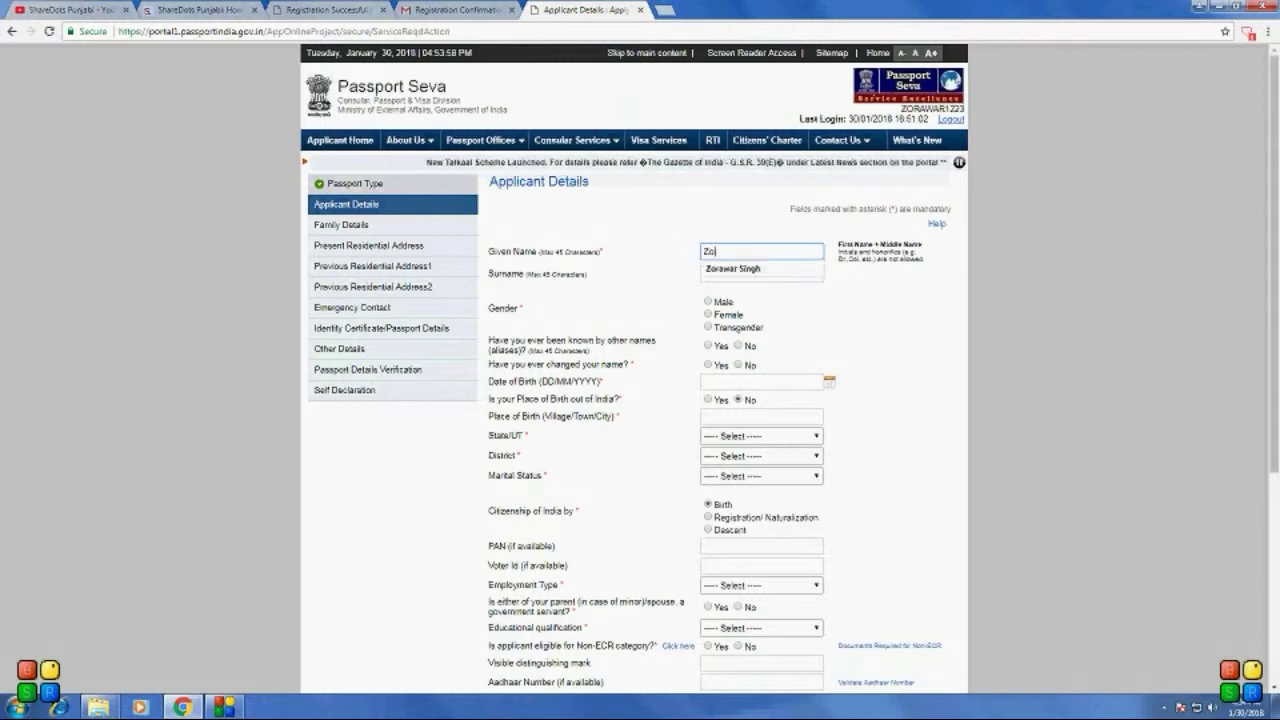
pyautogui.write('raw')
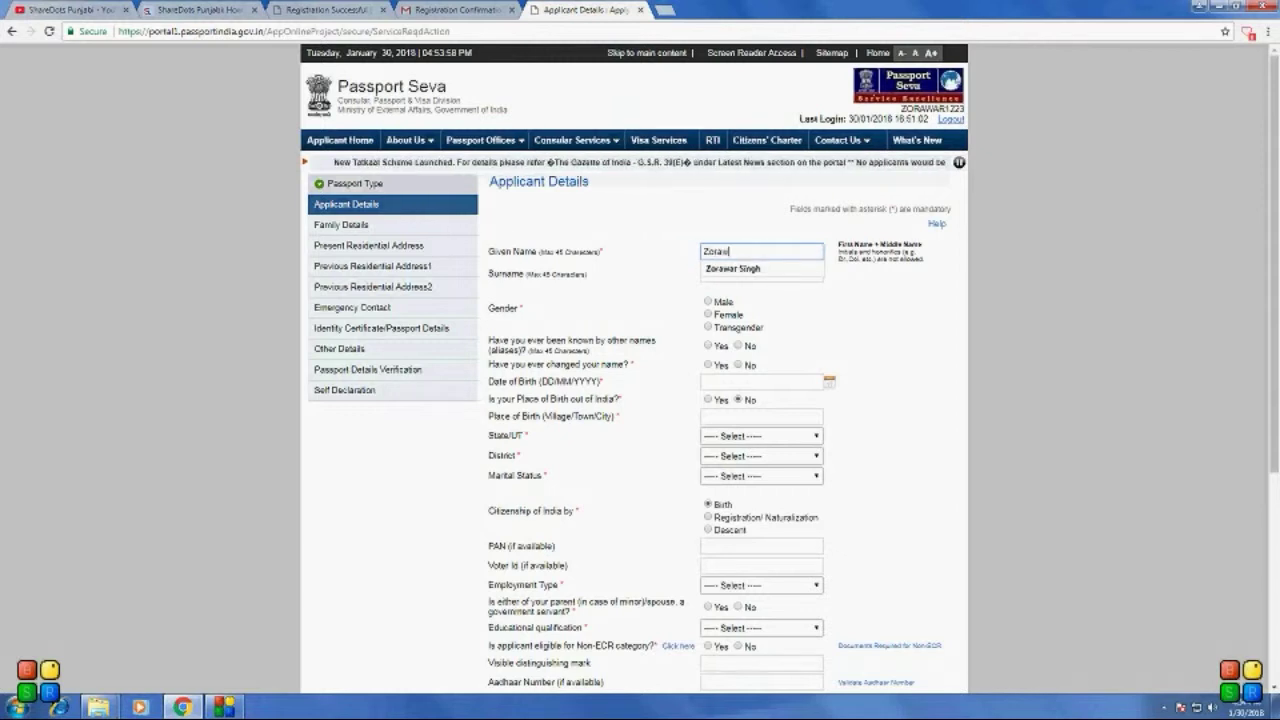
pyautogui.press('Escape')
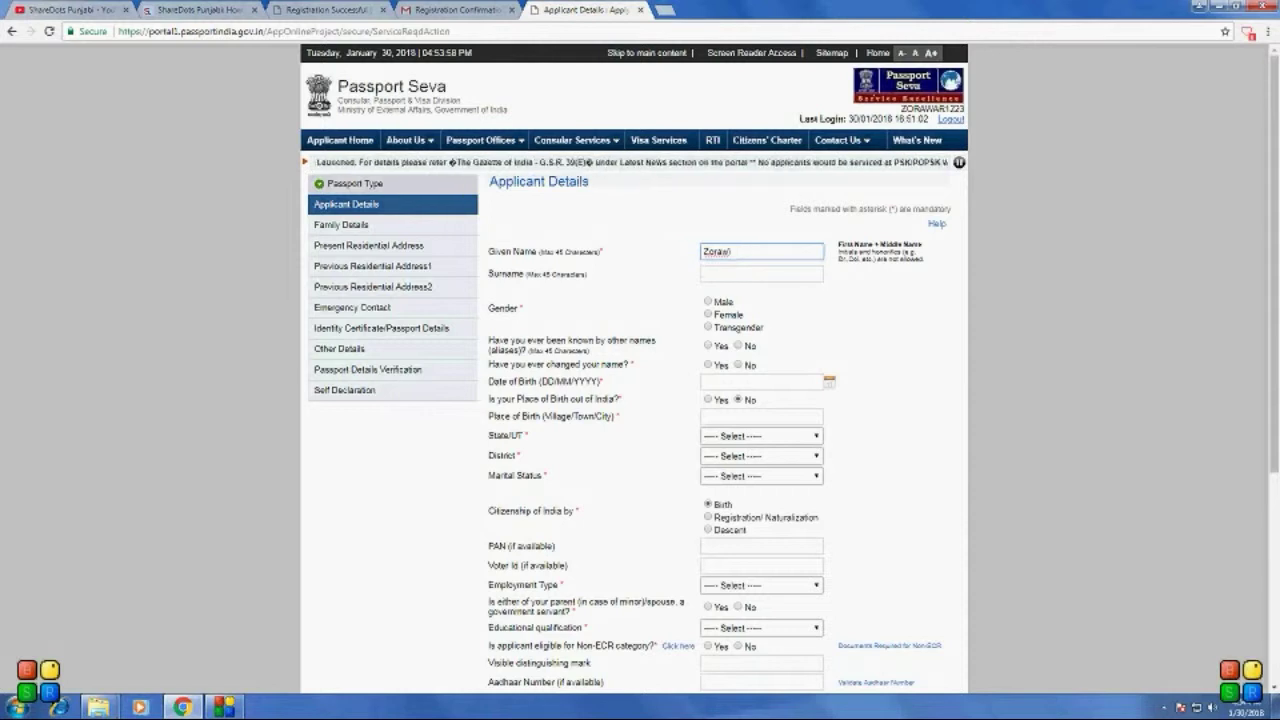
pyautogui.press('Down')
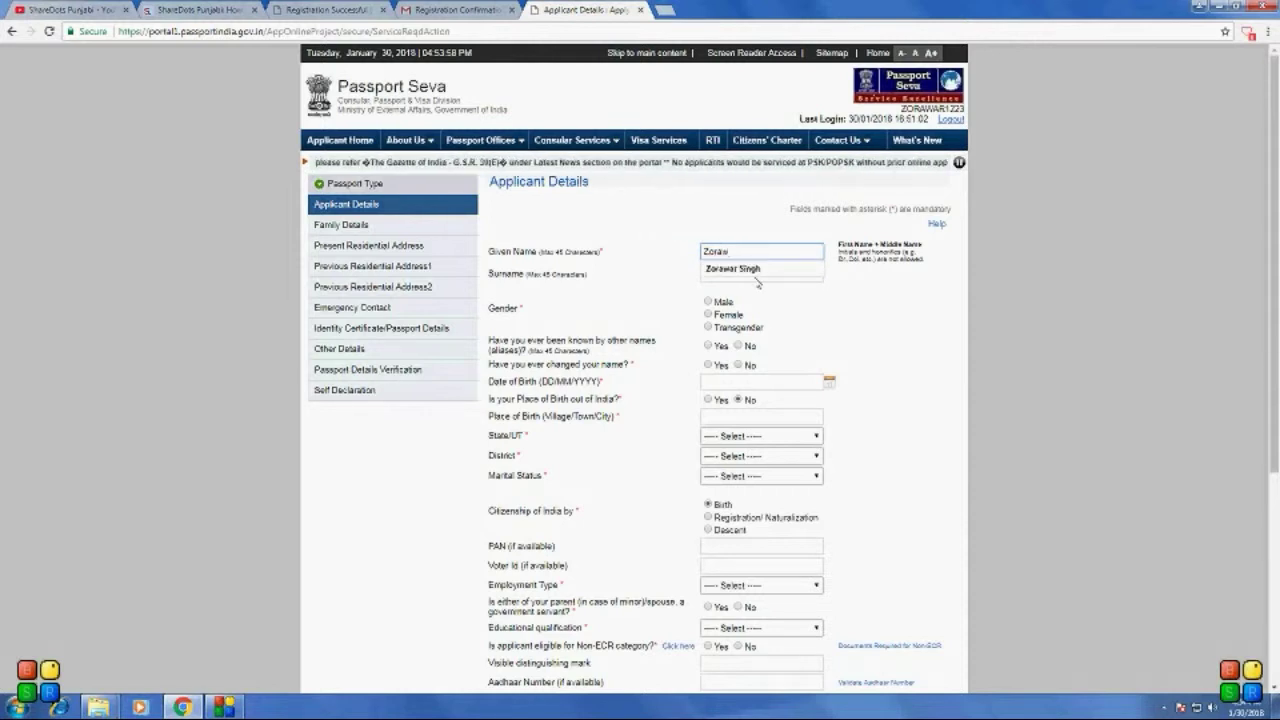
pyautogui.press('Down')
pyautogui.press('Return')
pyautogui.scroll(-2, 634, 400)
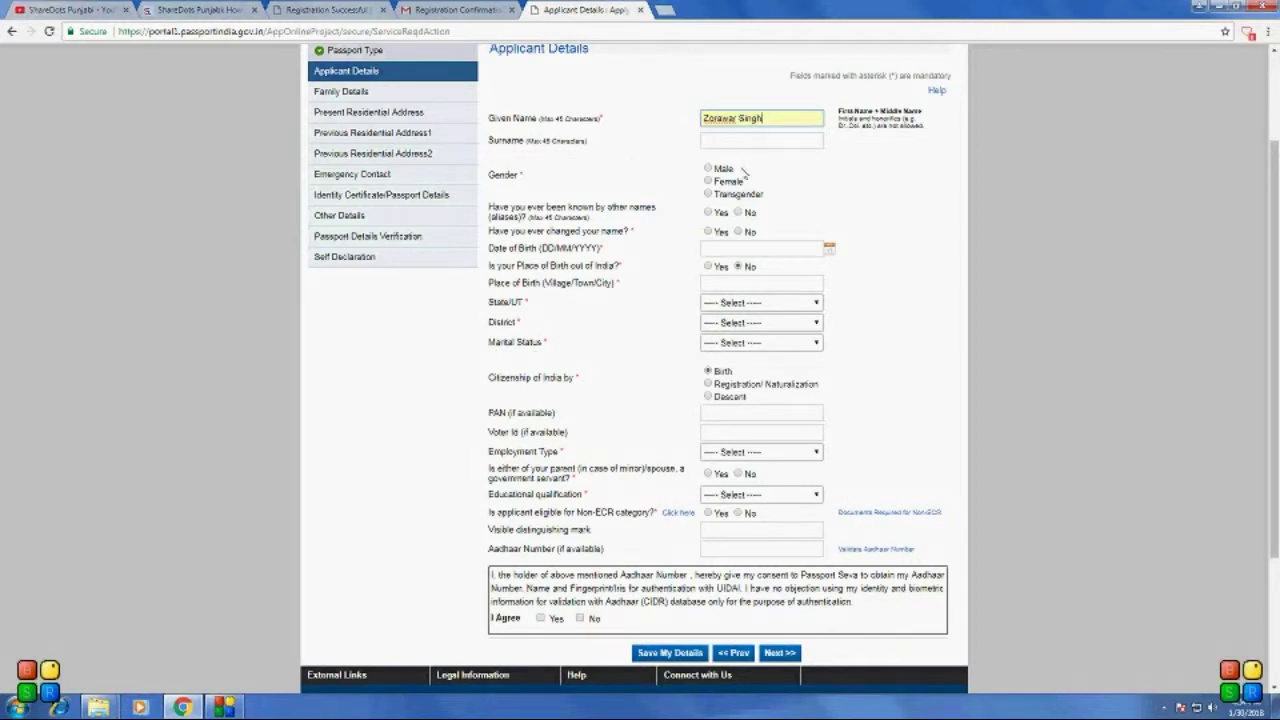
pyautogui.click(708, 169)
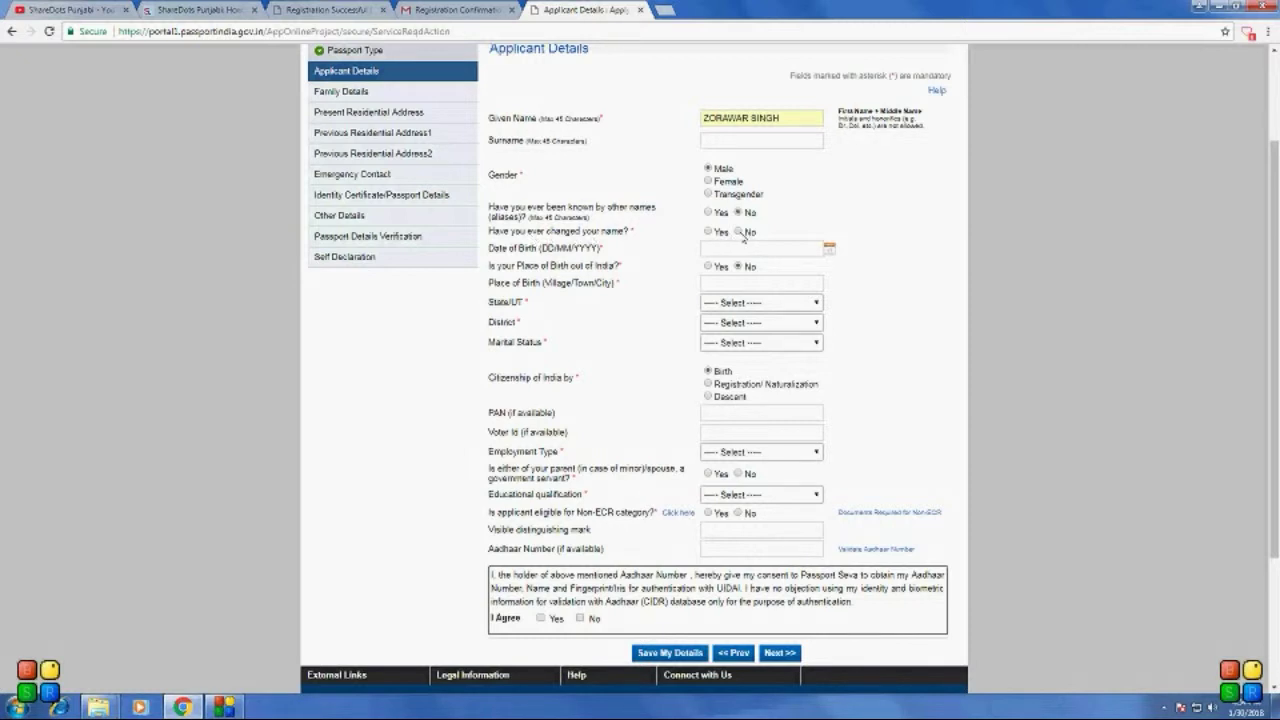
pyautogui.click(829, 248)
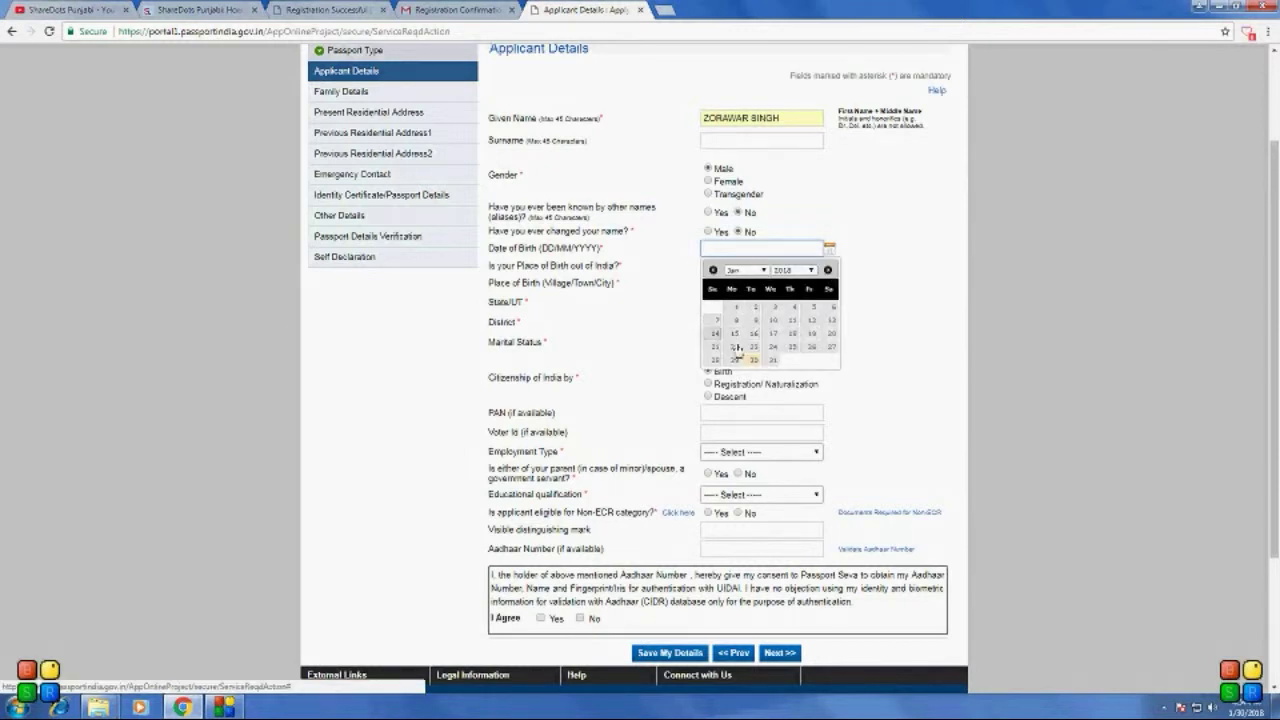
pyautogui.click(748, 271)
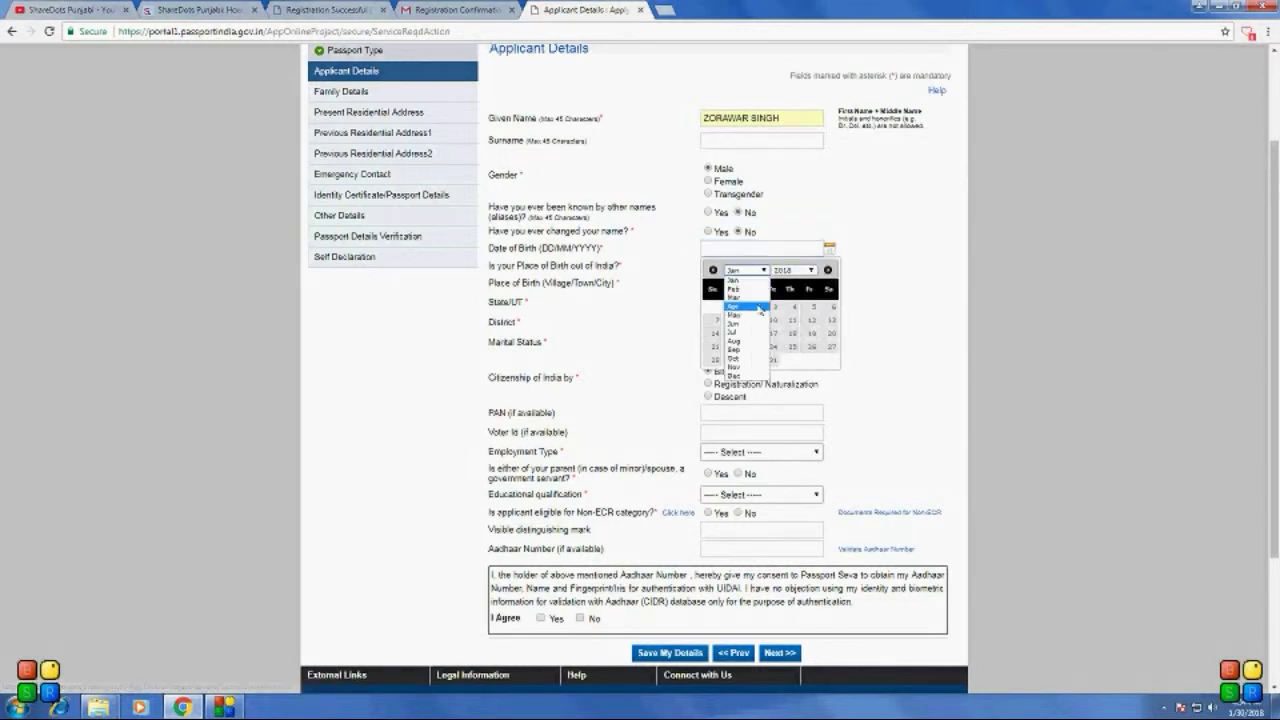
pyautogui.click(761, 309)
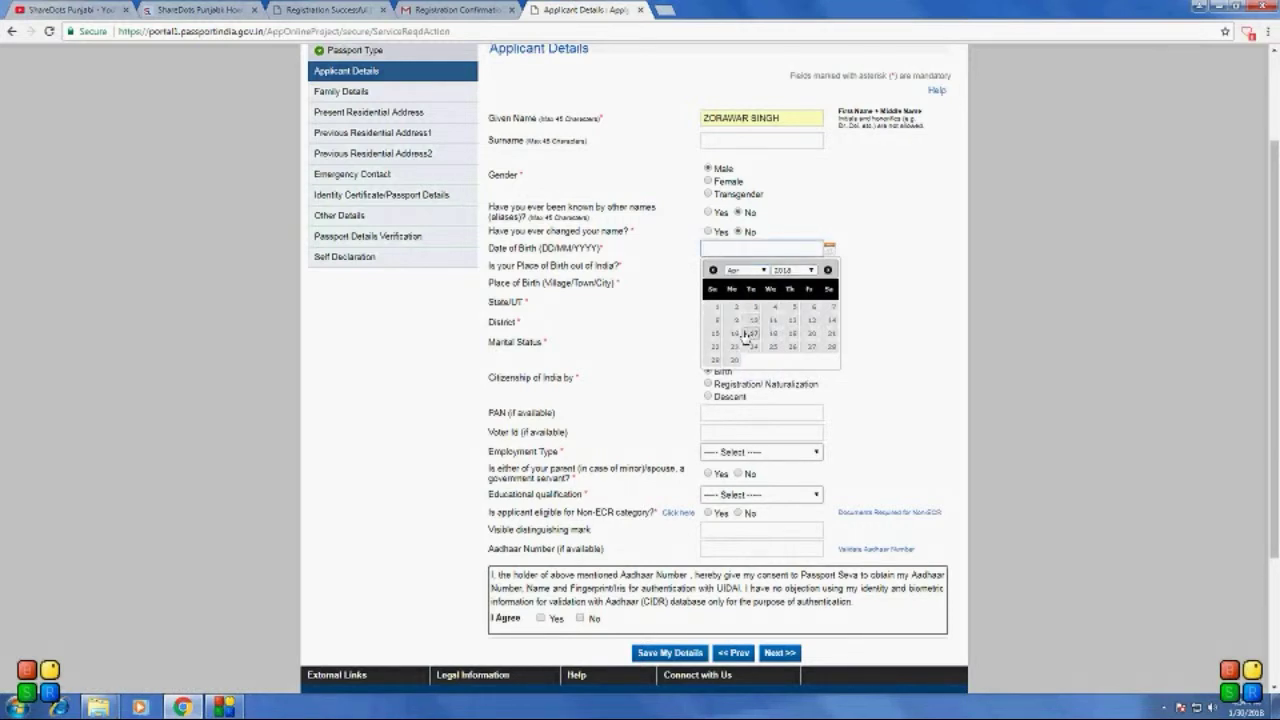
pyautogui.click(811, 271)
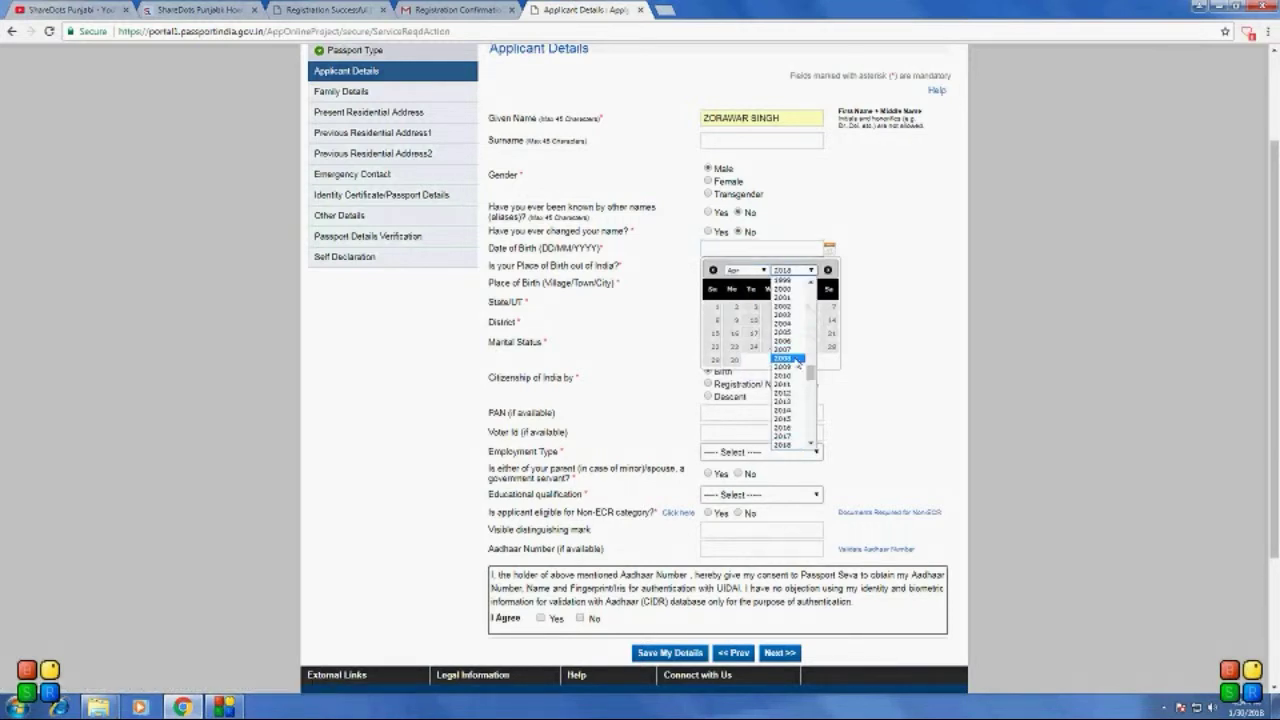
pyautogui.scroll(3, 797, 330)
pyautogui.scroll(2, 797, 330)
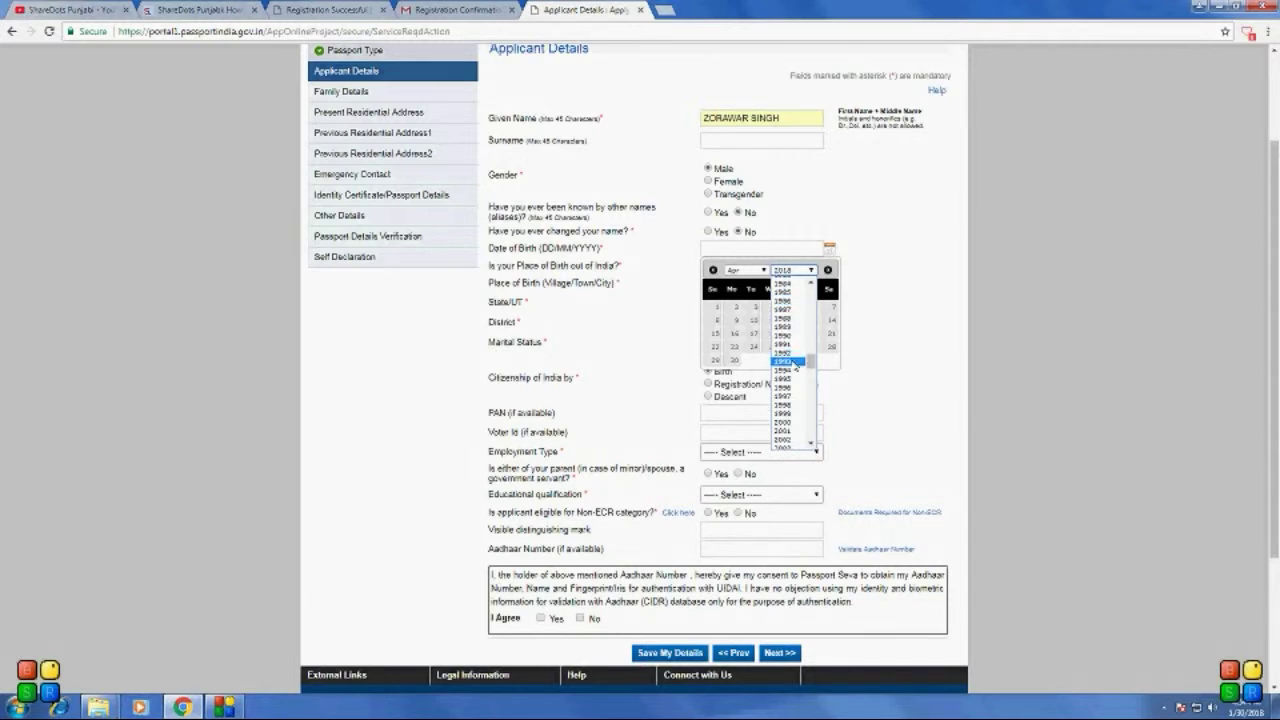
pyautogui.click(794, 363)
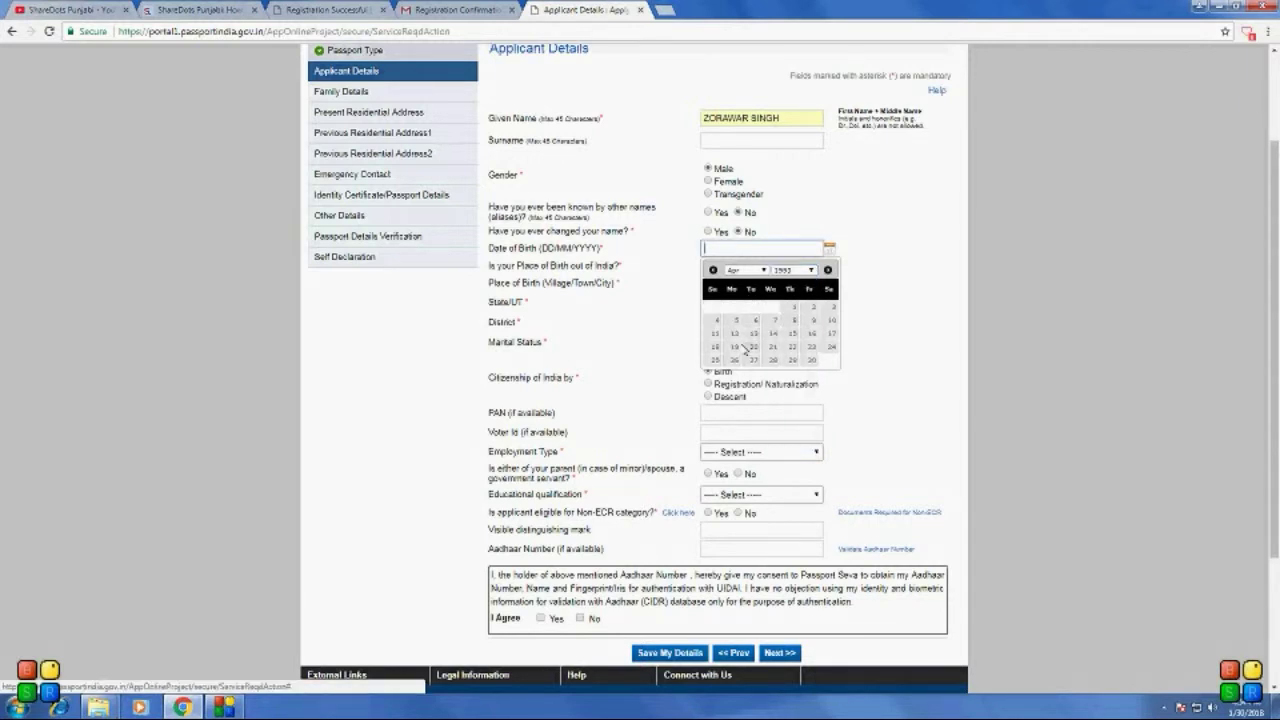
pyautogui.click(731, 347)
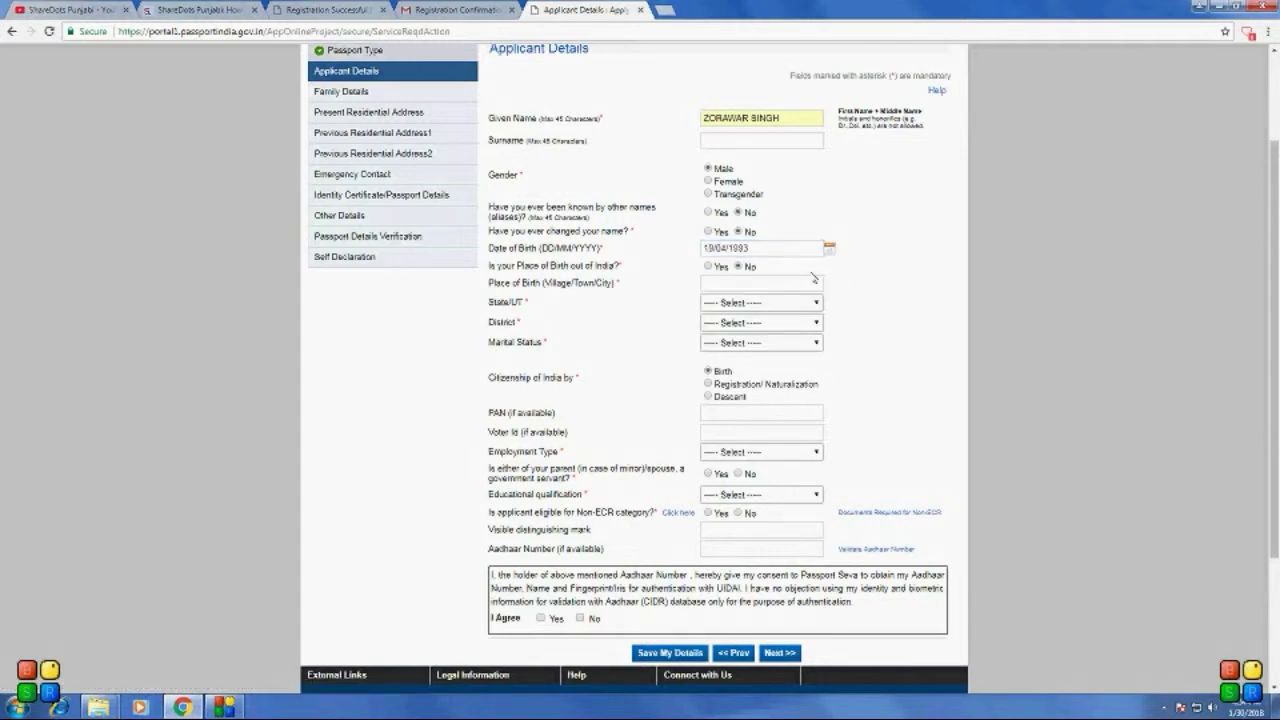
# Step: Enter the applicant's place of birth and set the birth State/UT to Punjab
pyautogui.click(761, 283)
pyautogui.scroll(-1, 950, 312)
pyautogui.scroll(-1, 872, 312)
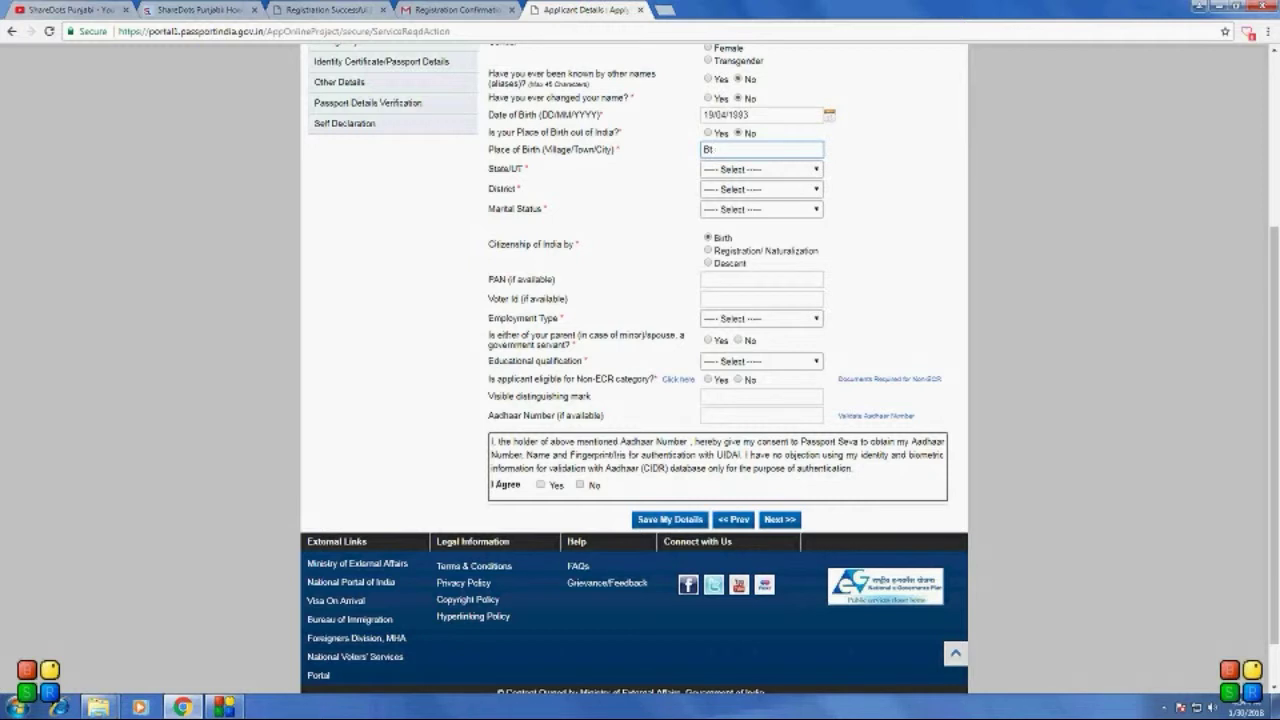
pyautogui.write('ala')
pyautogui.click(781, 172)
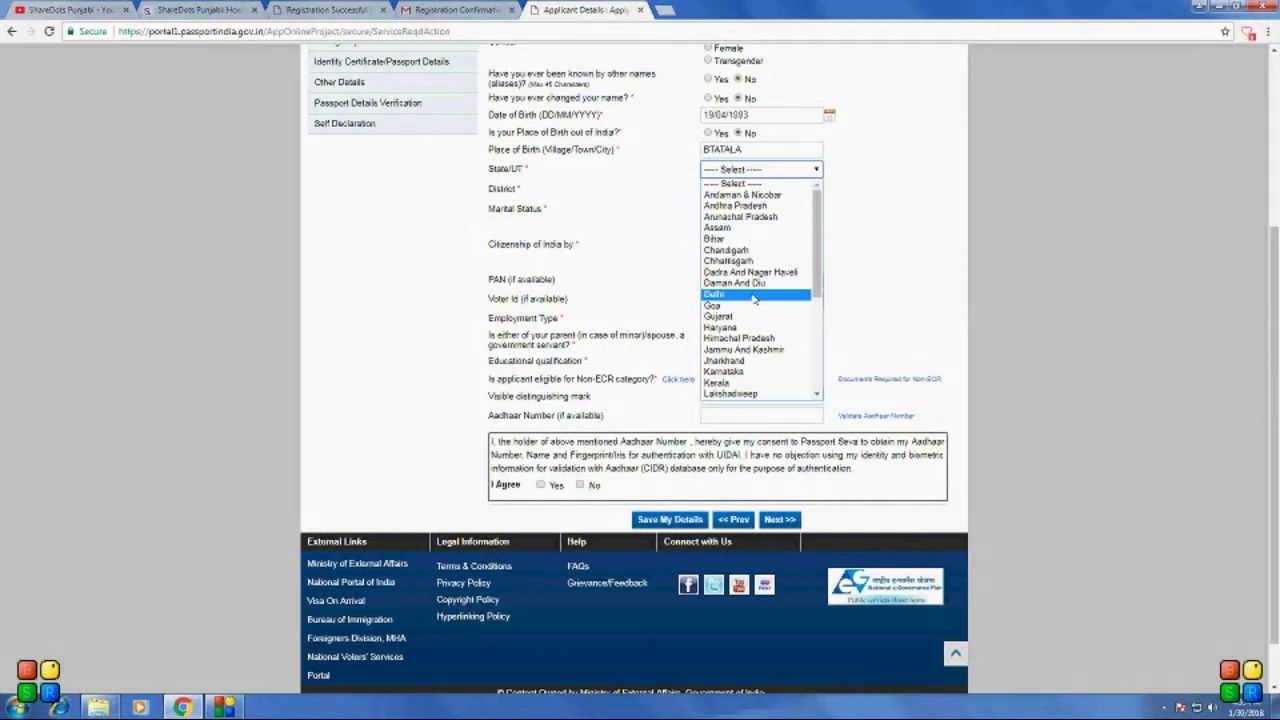
pyautogui.press('p')
pyautogui.scroll(-3, 755, 362)
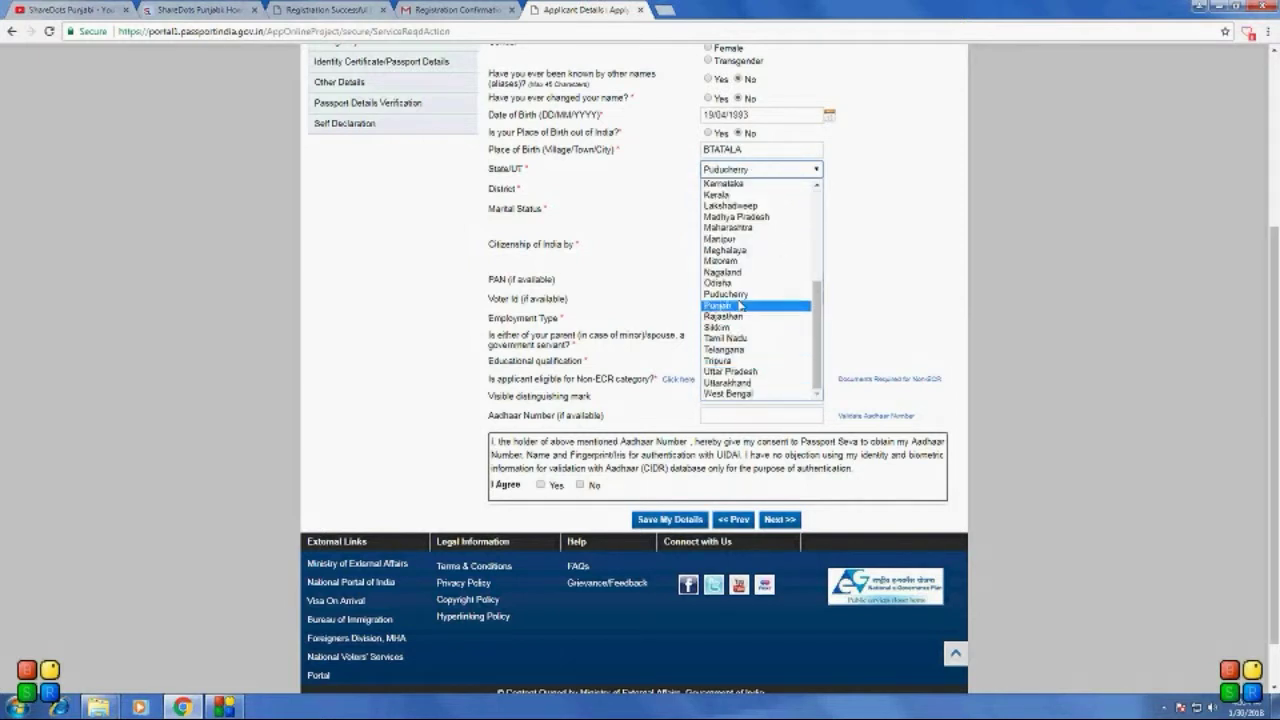
pyautogui.click(740, 305)
pyautogui.click(740, 300)
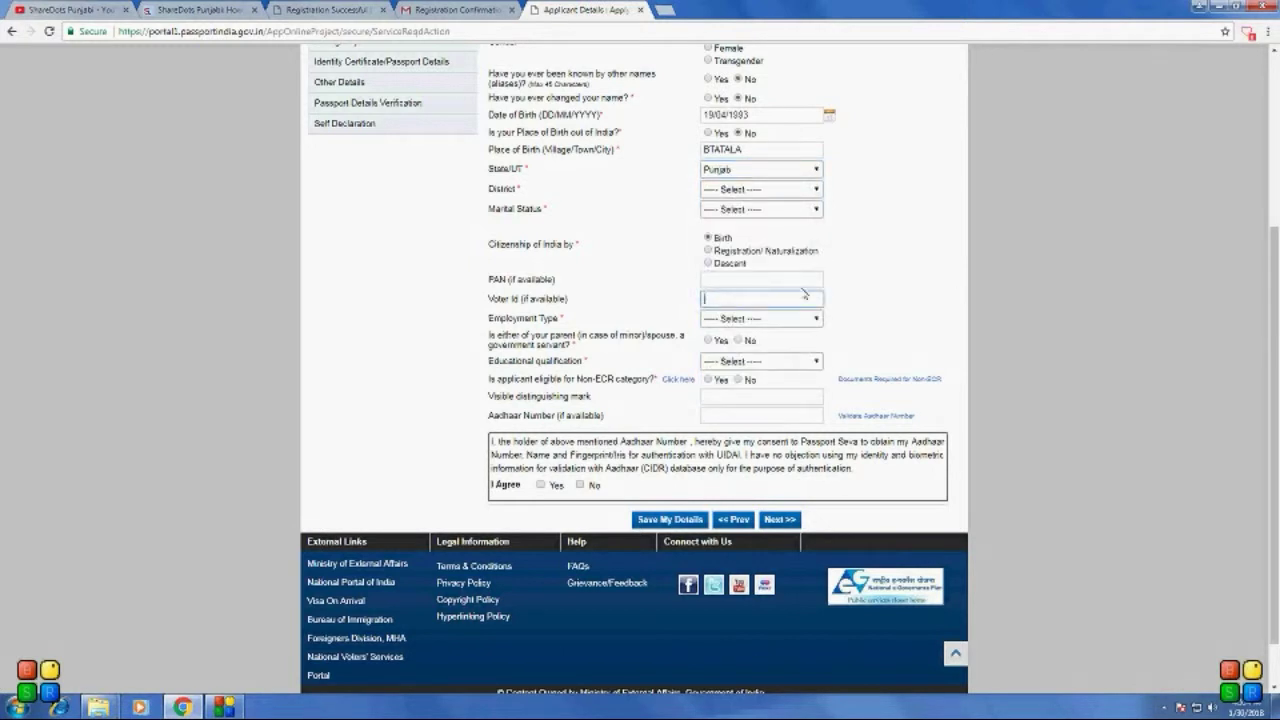
pyautogui.scroll(-2, 810, 300)
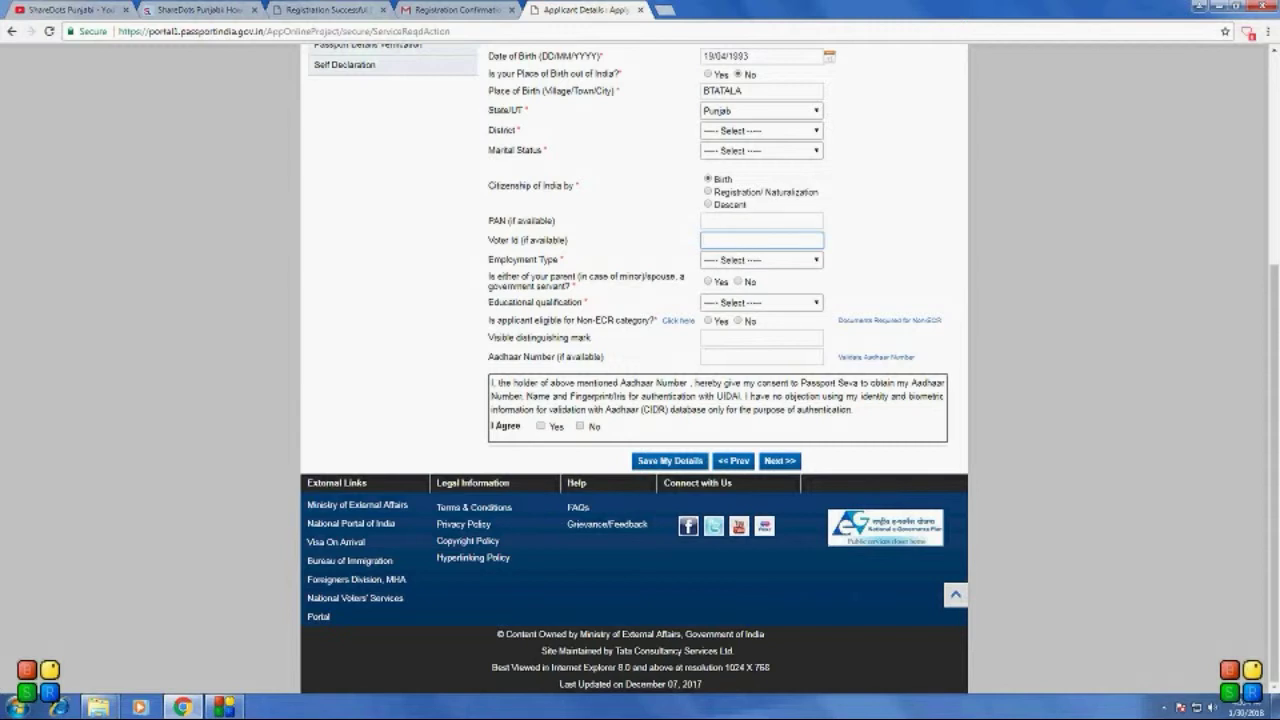
# Step: Set employment type to Student, parent government servant to Yes, and qualification to Graduate And Above
pyautogui.click(762, 220)
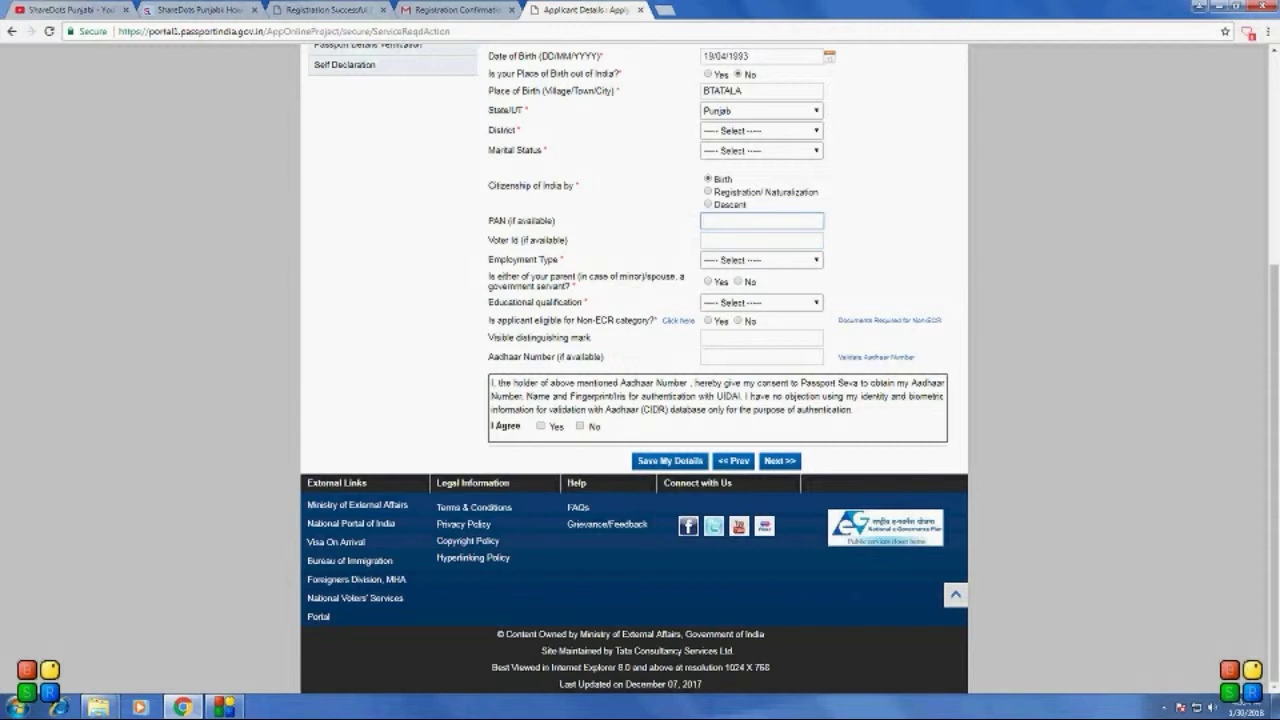
pyautogui.click(762, 240)
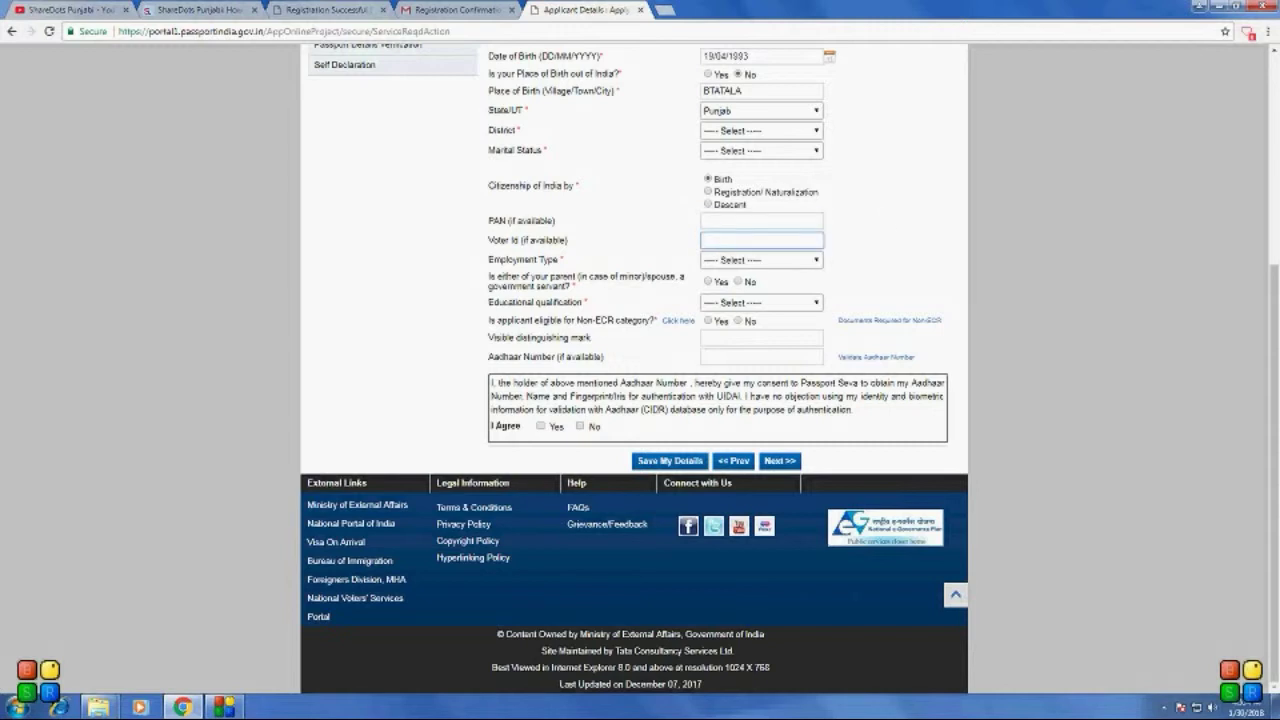
pyautogui.click(762, 220)
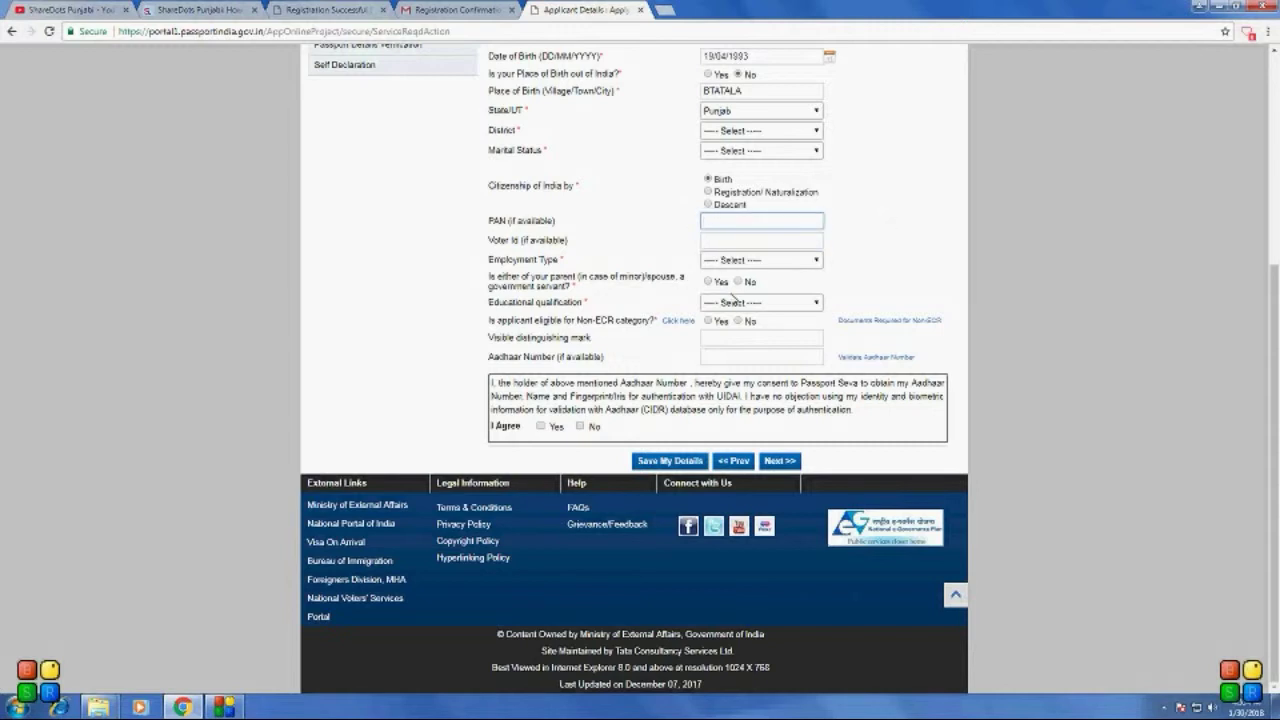
pyautogui.click(815, 261)
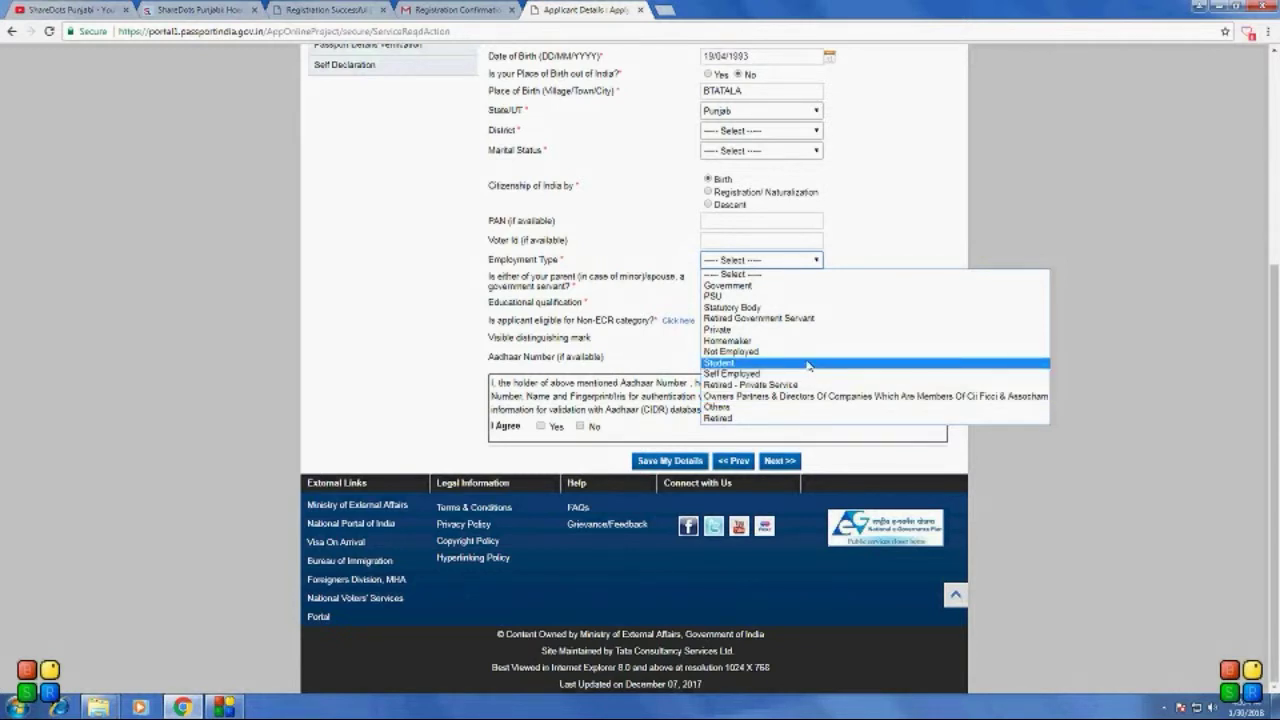
pyautogui.click(808, 363)
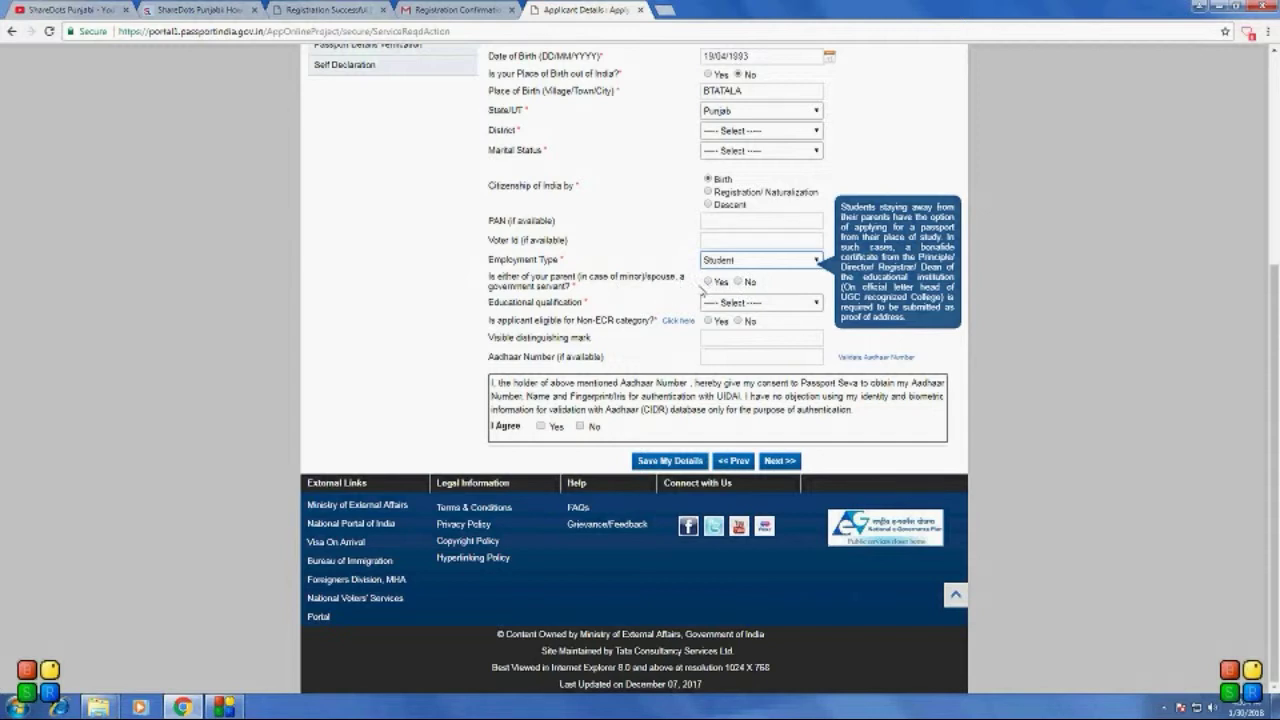
pyautogui.click(708, 282)
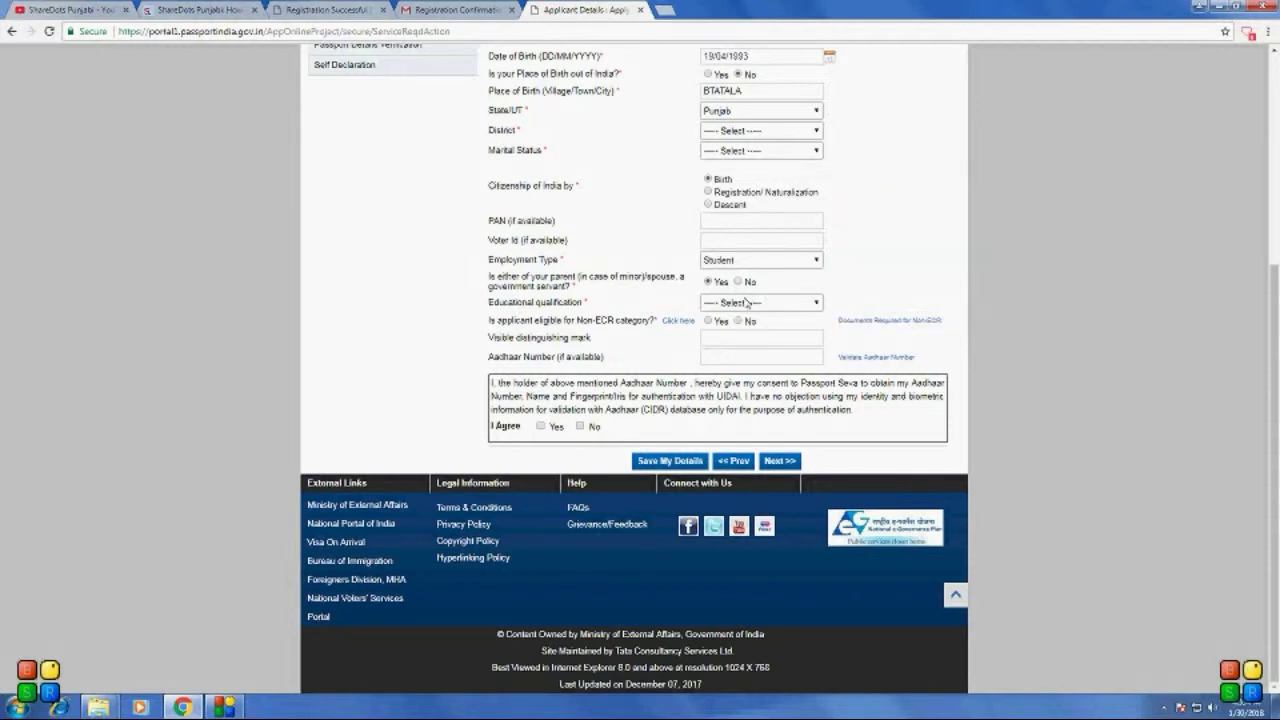
pyautogui.click(764, 302)
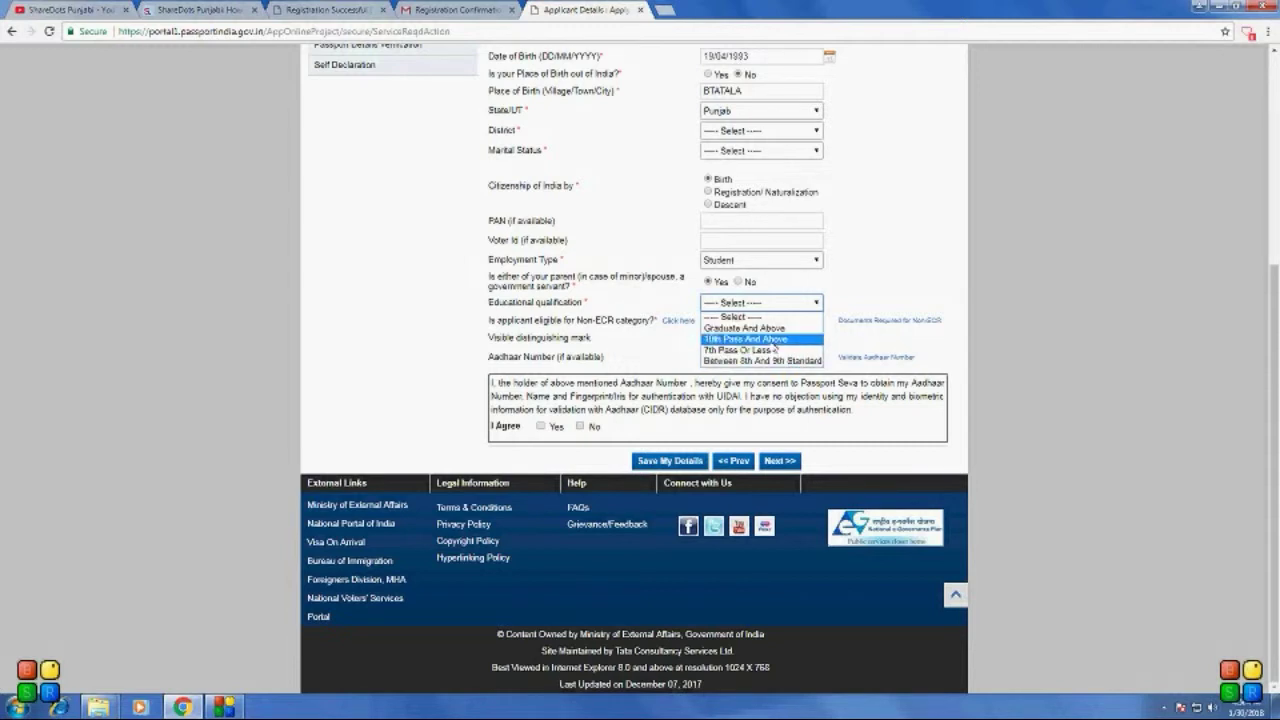
pyautogui.click(776, 328)
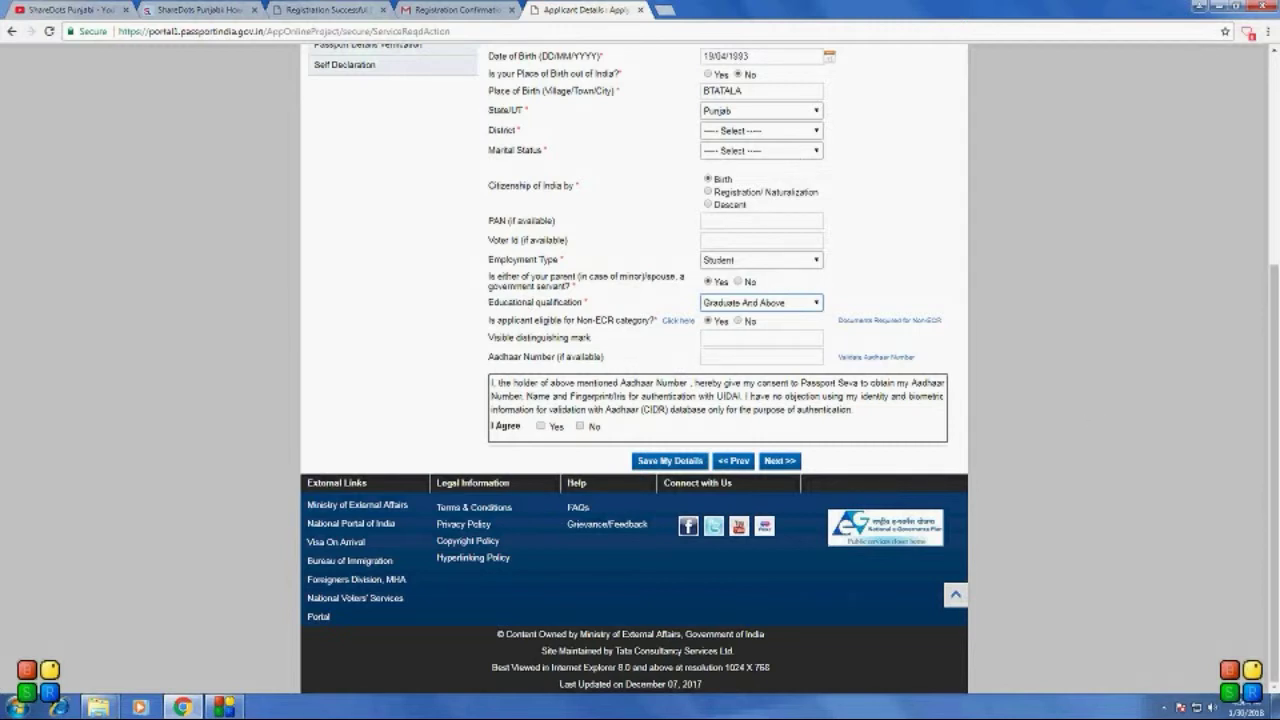
# Step: Agree to the Aadhaar consent, proceed to Family Details, and dismiss the Aadhaar reminder
pyautogui.click(760, 338)
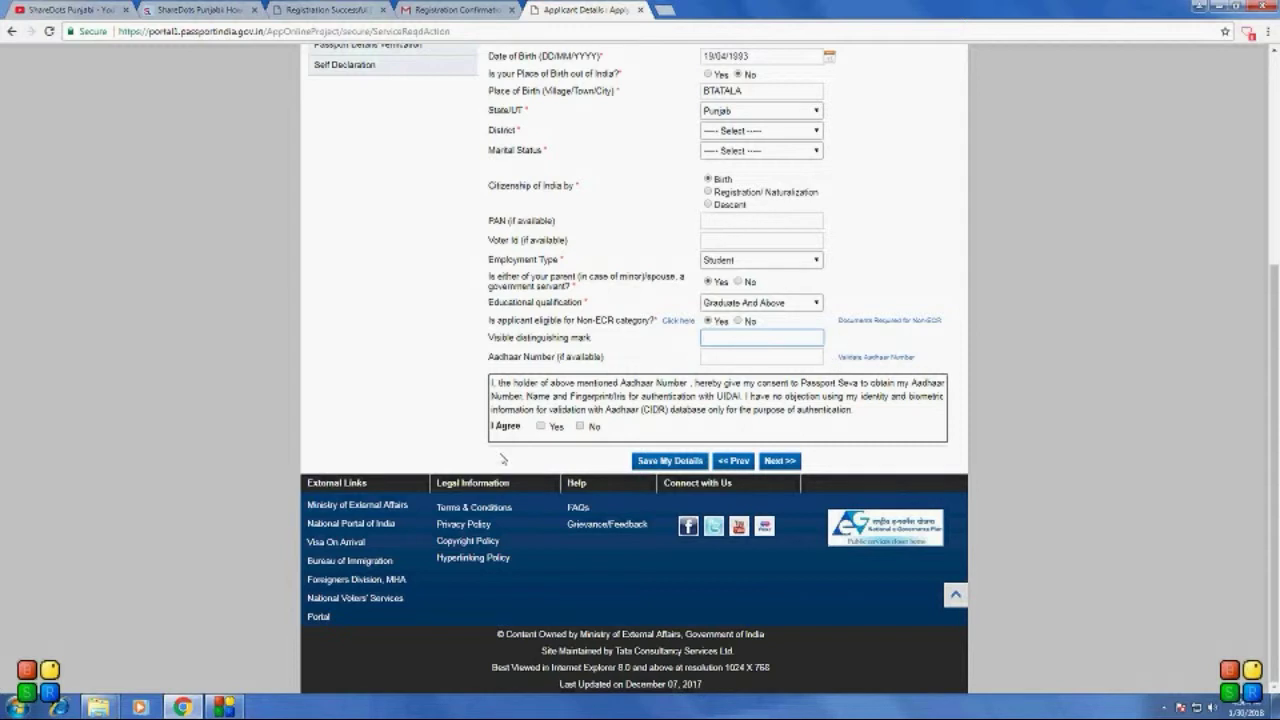
pyautogui.click(540, 426)
pyautogui.click(780, 461)
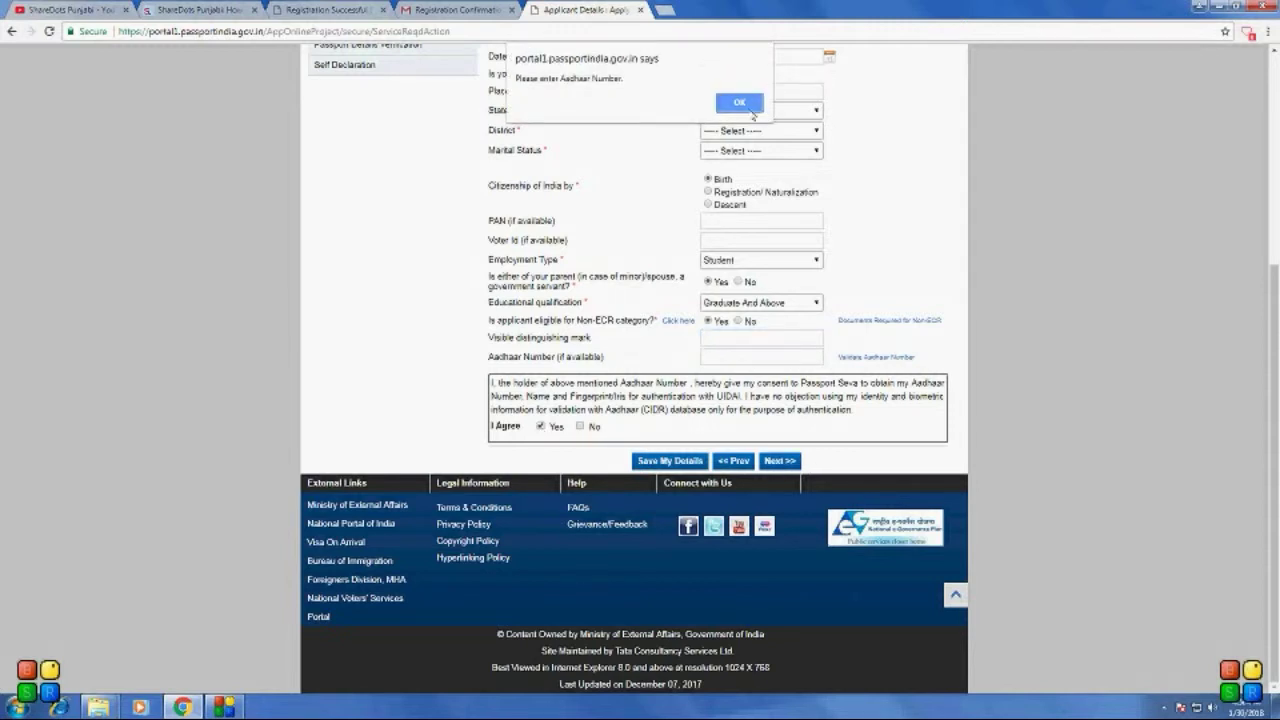
pyautogui.click(755, 112)
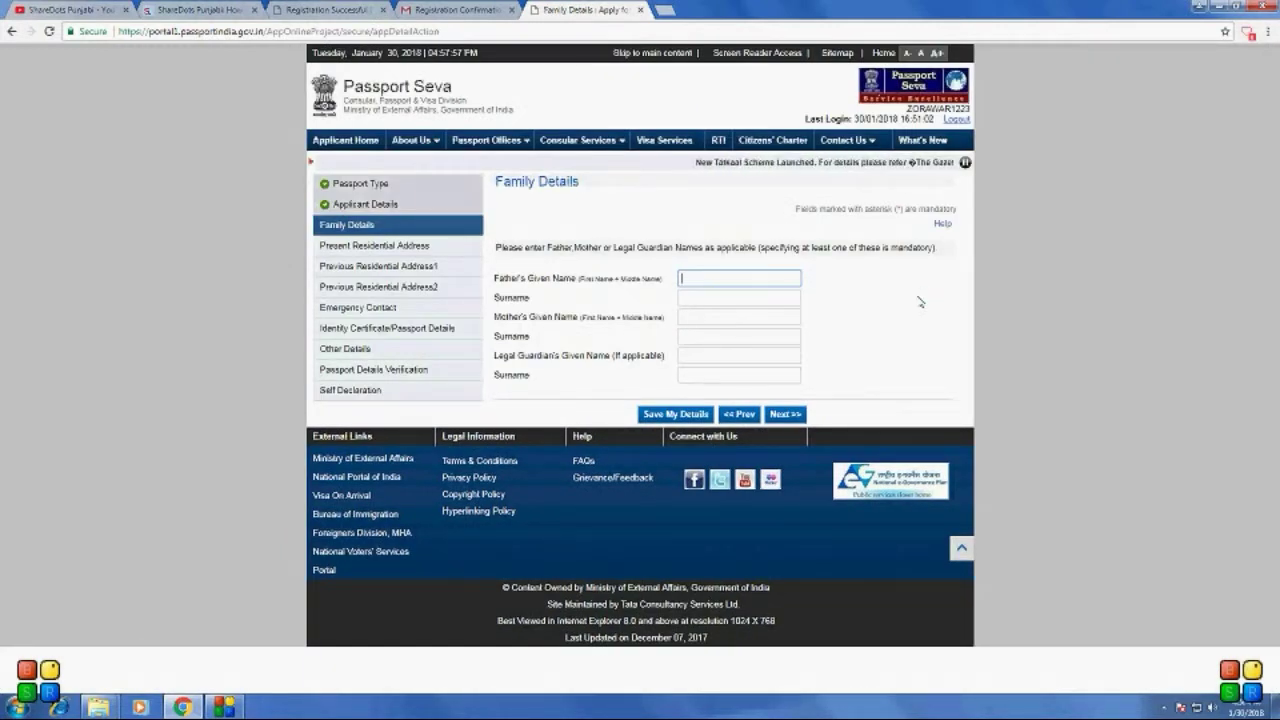
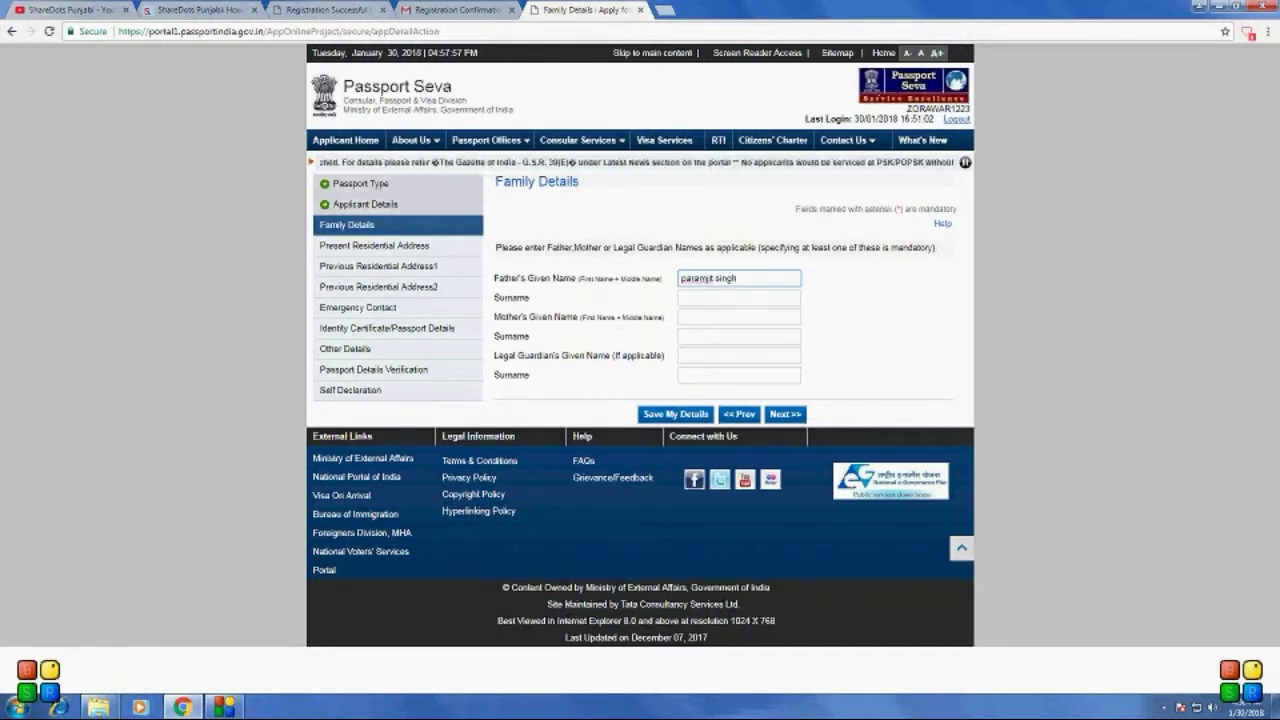
# Step: Enter the father's and mother's given names and move on to the present address section
pyautogui.click(739, 316)
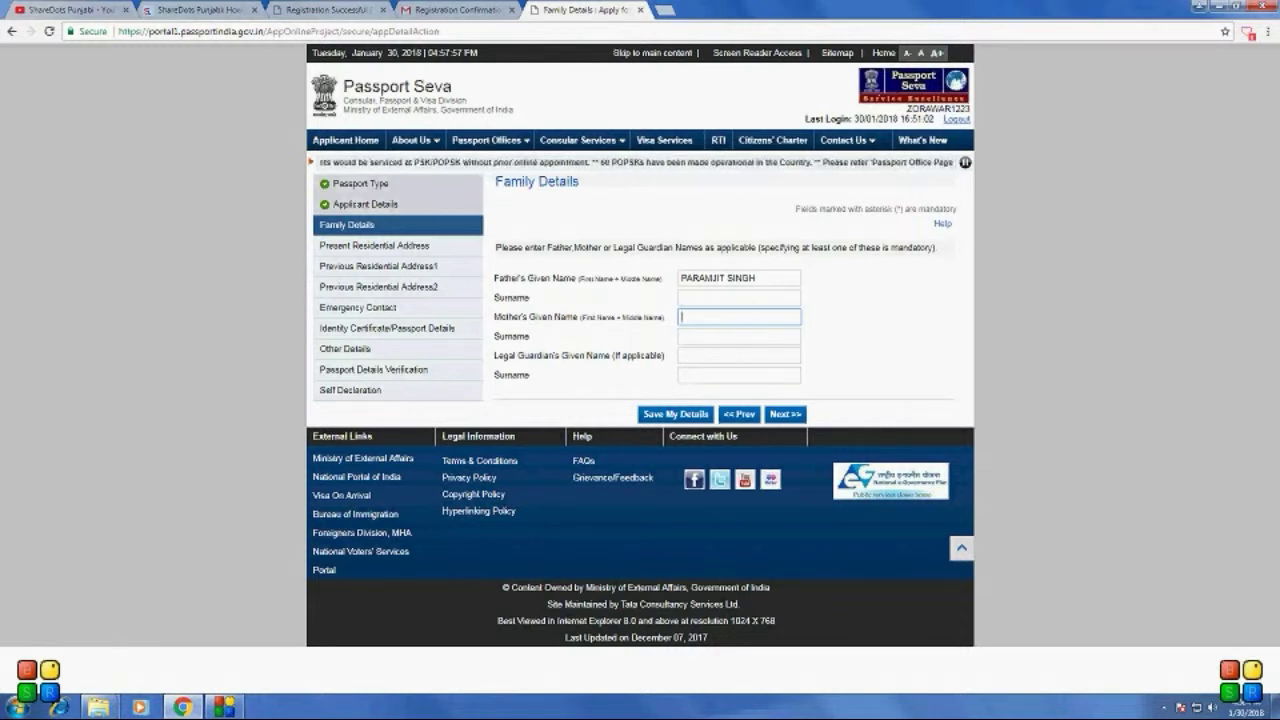
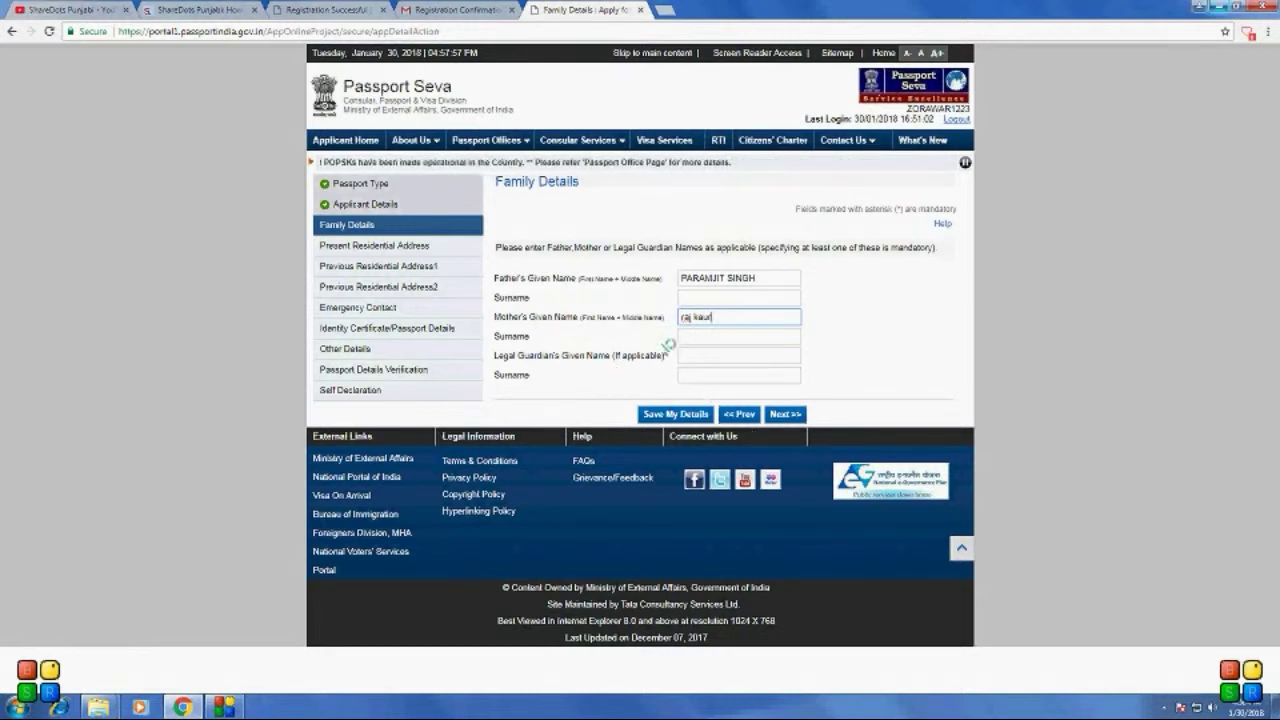
pyautogui.click(785, 414)
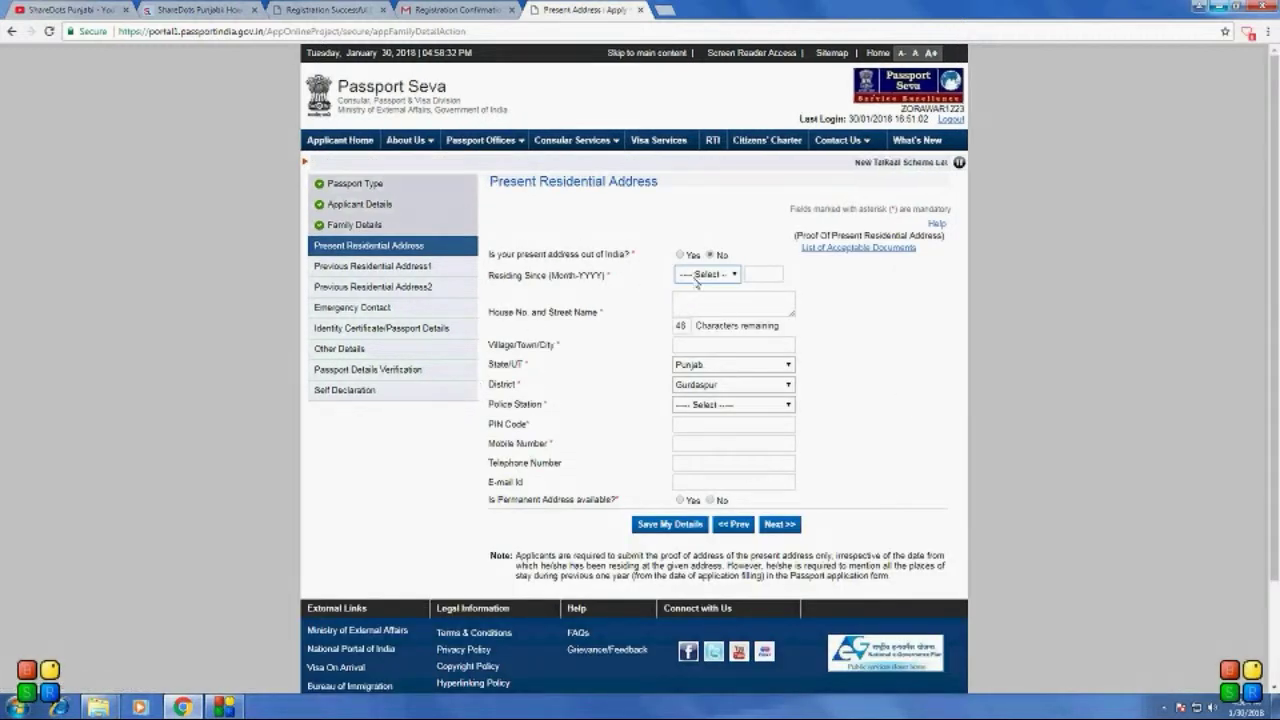
# Step: Enter the present address's house number and street name, correcting the mistyped ending
pyautogui.click(705, 278)
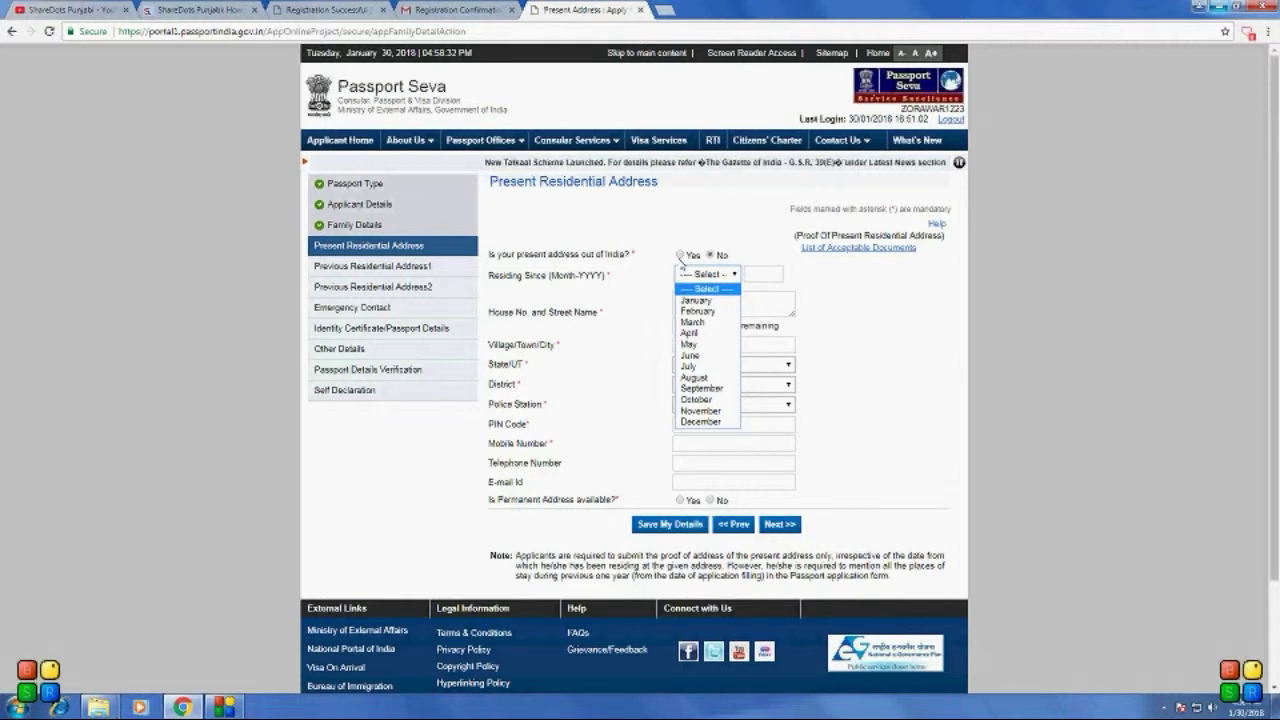
pyautogui.click(680, 255)
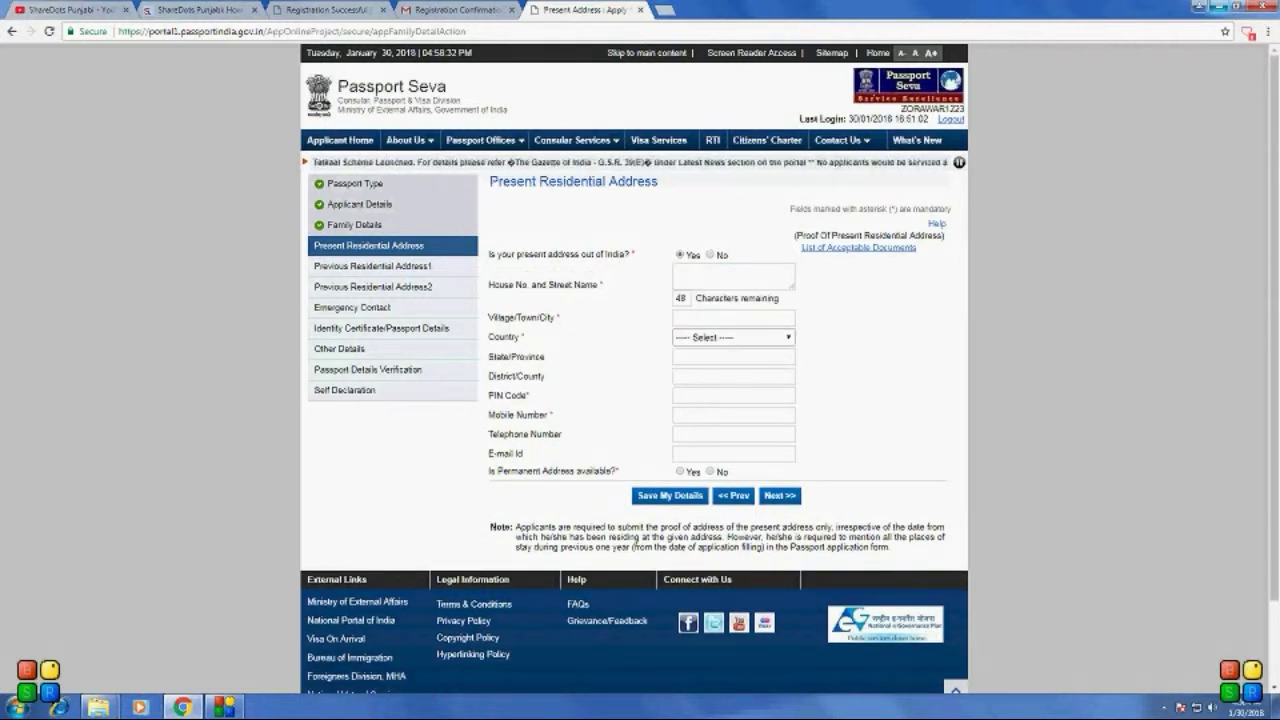
pyautogui.click(745, 280)
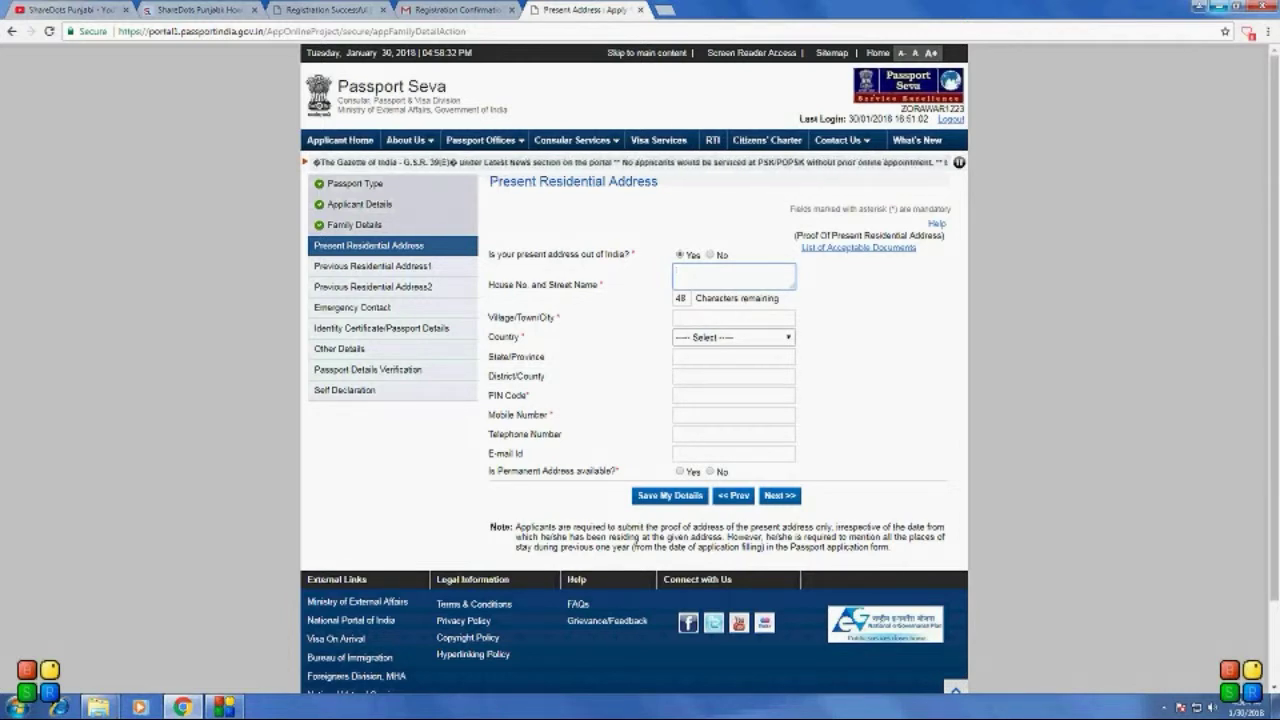
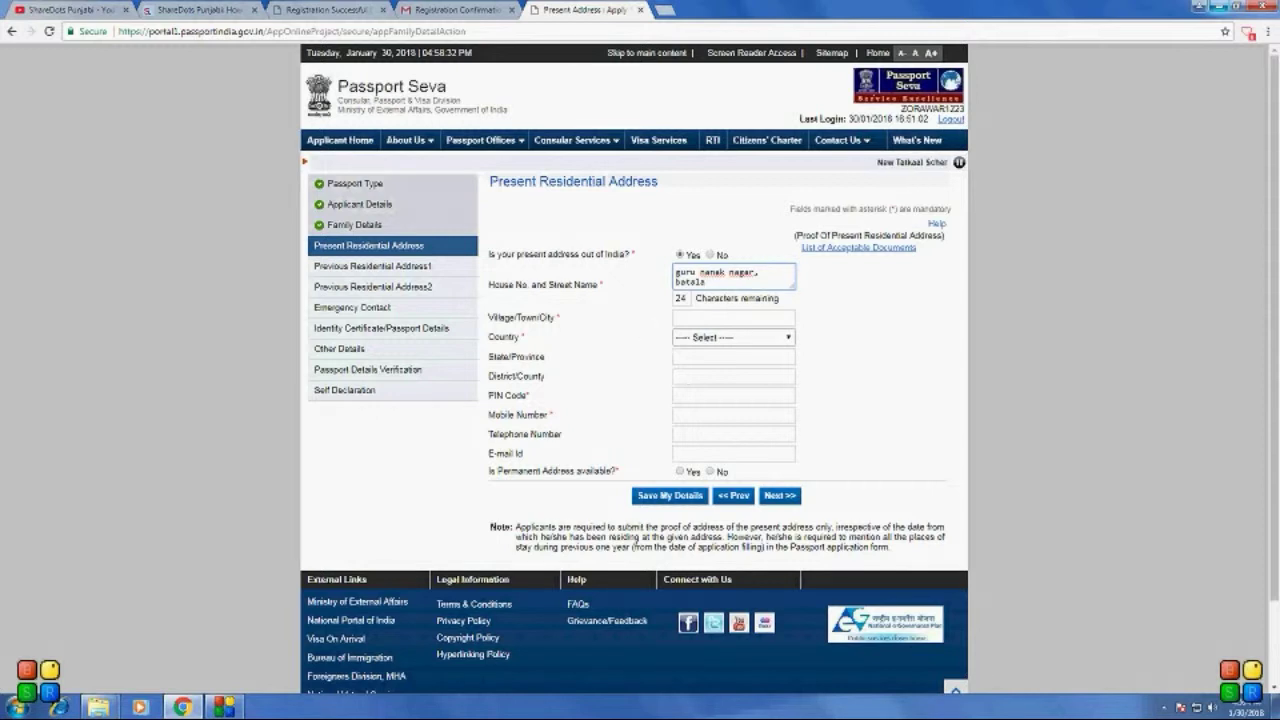
pyautogui.press('Tab')
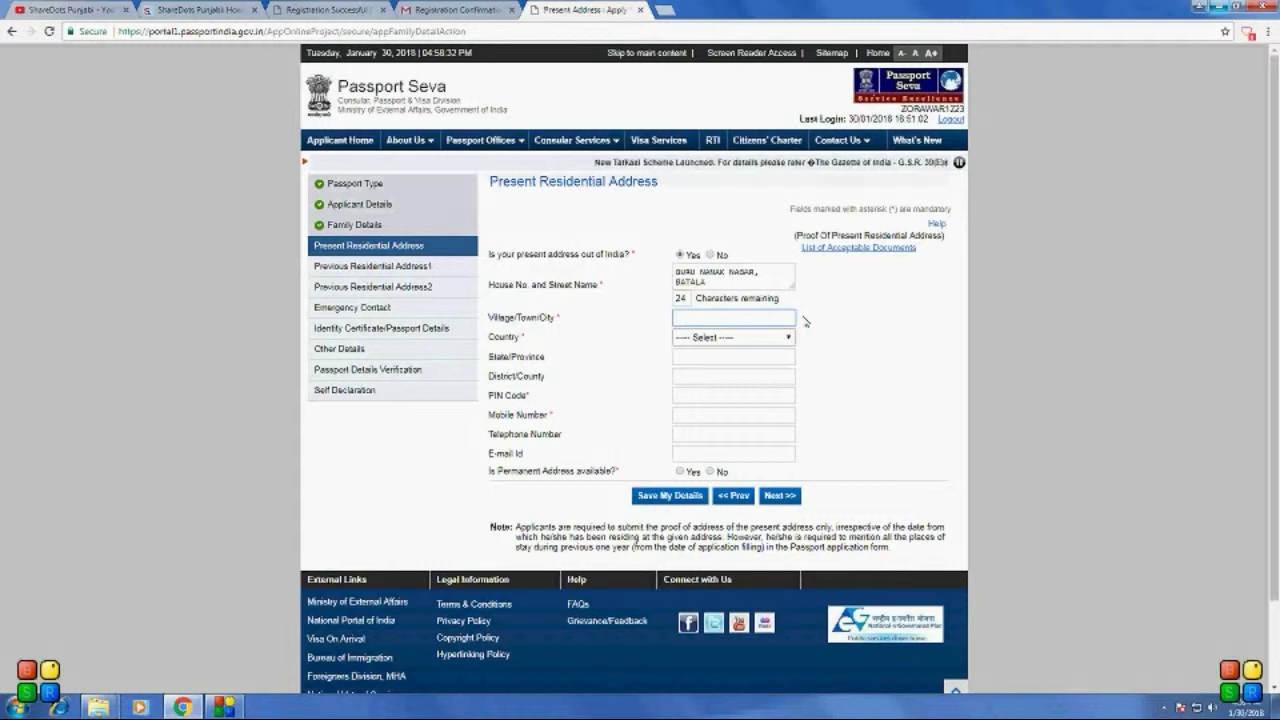
# Step: Enter the town in Village/Town/City and browse the Country list under P and I
pyautogui.write('gurun')
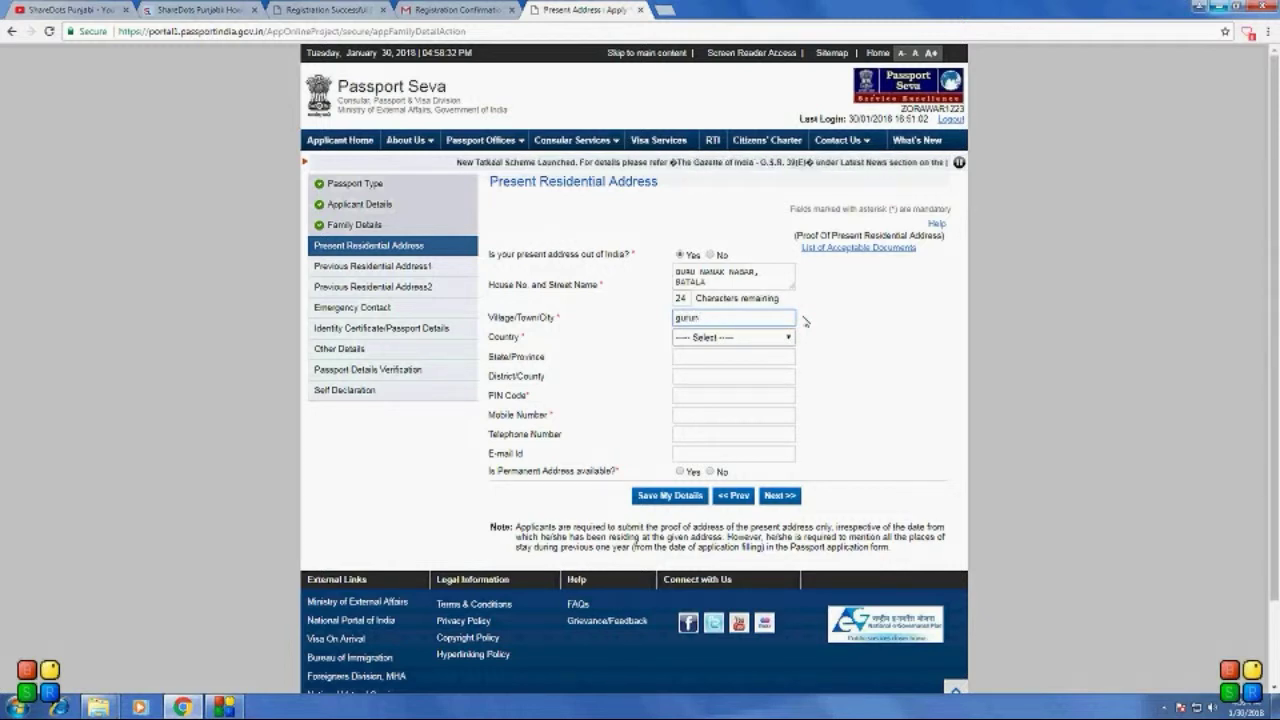
pyautogui.press('BackSpace')
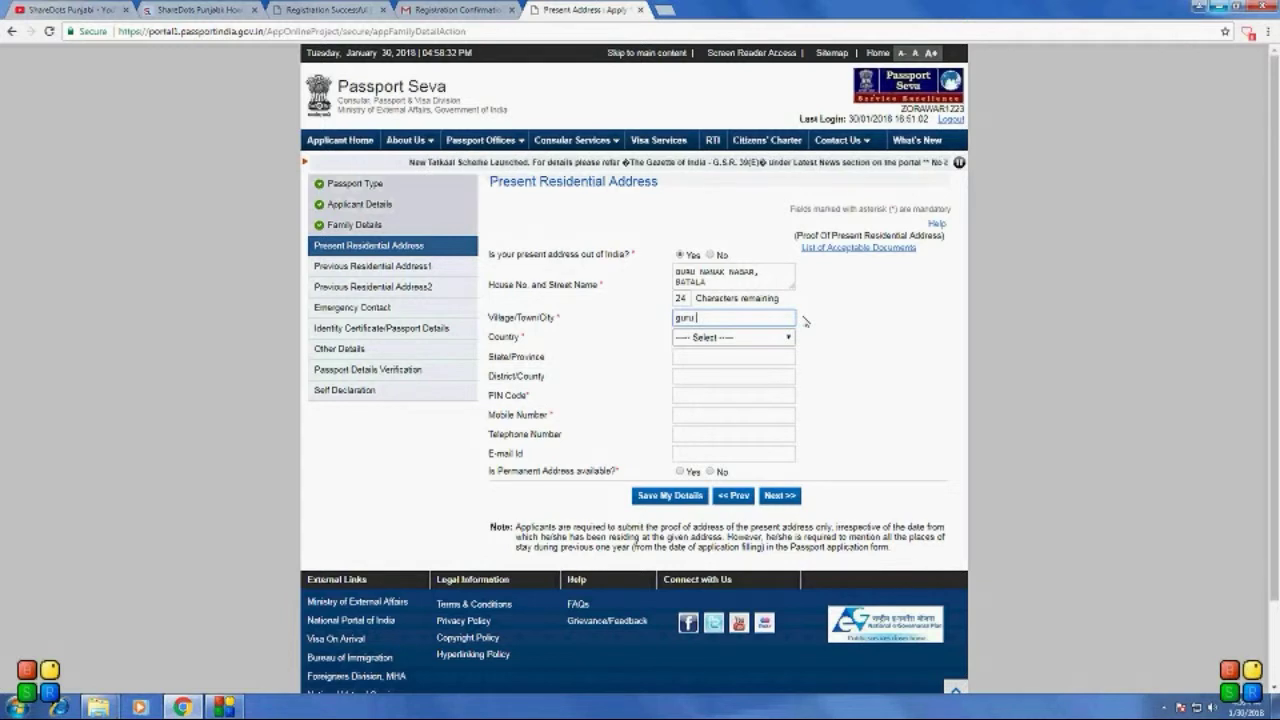
pyautogui.write('nana')
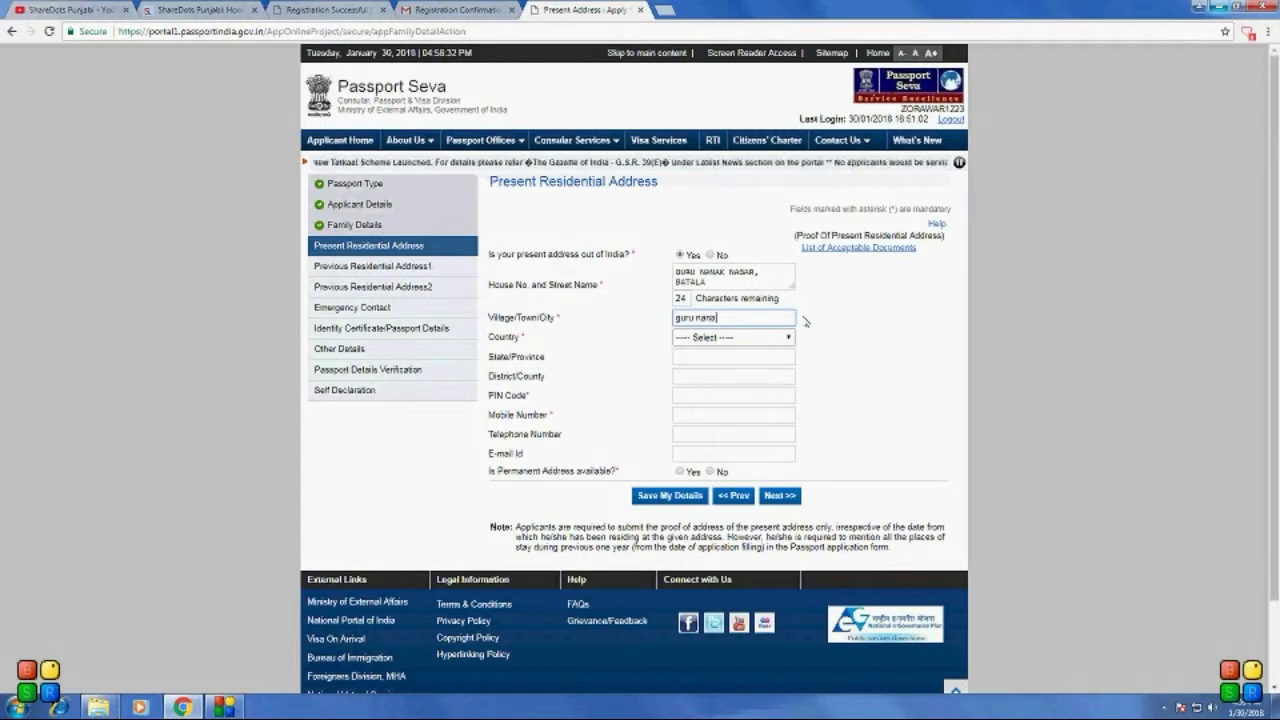
pyautogui.write('k ')
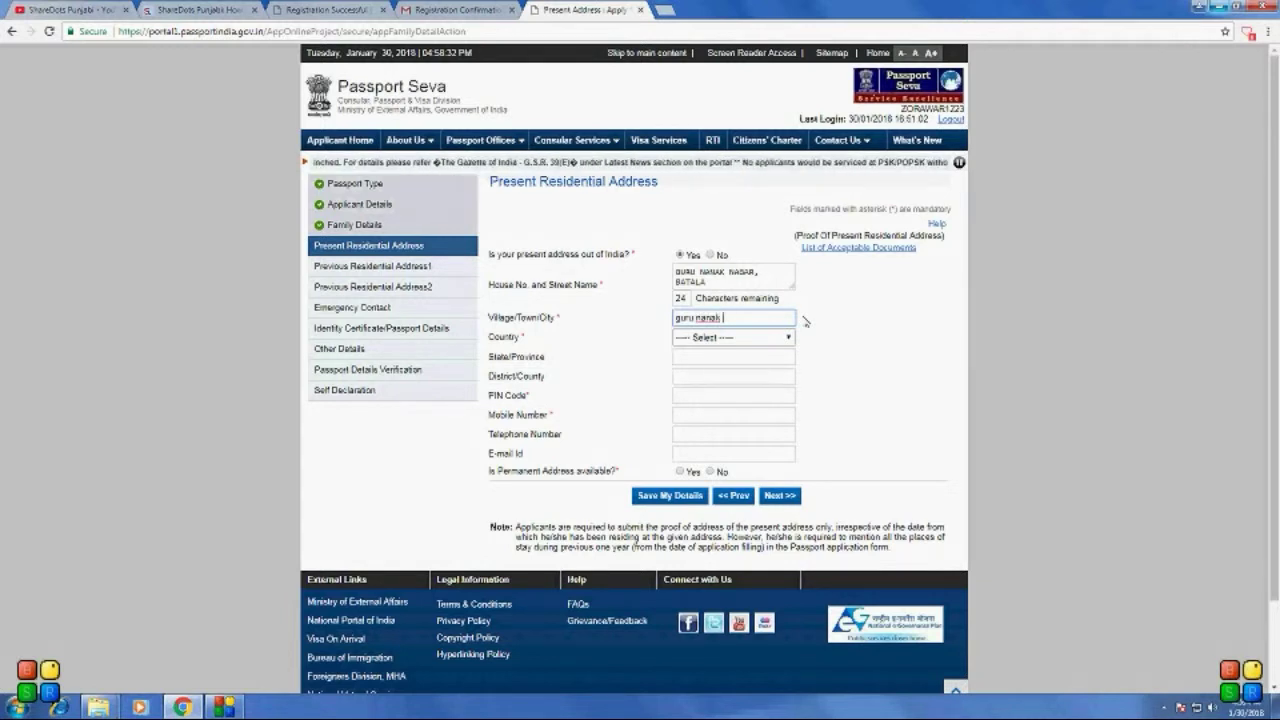
pyautogui.write('m')
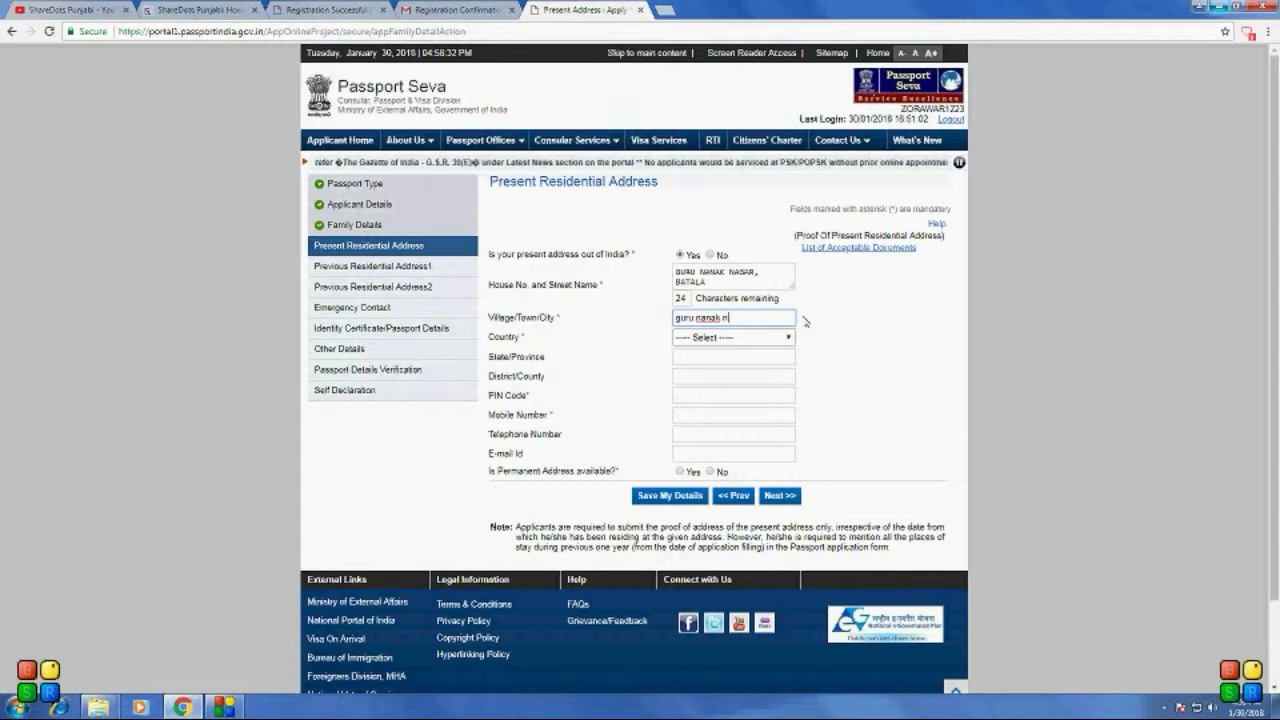
pyautogui.write('agar')
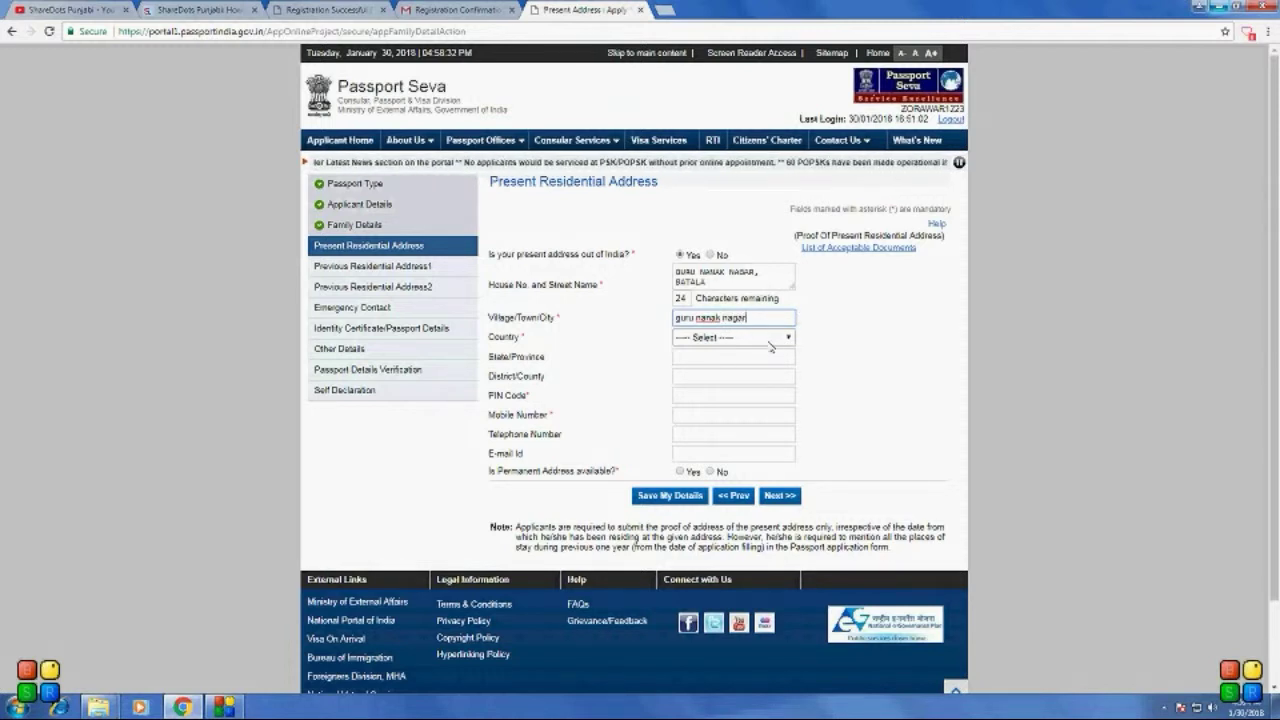
pyautogui.click(770, 345)
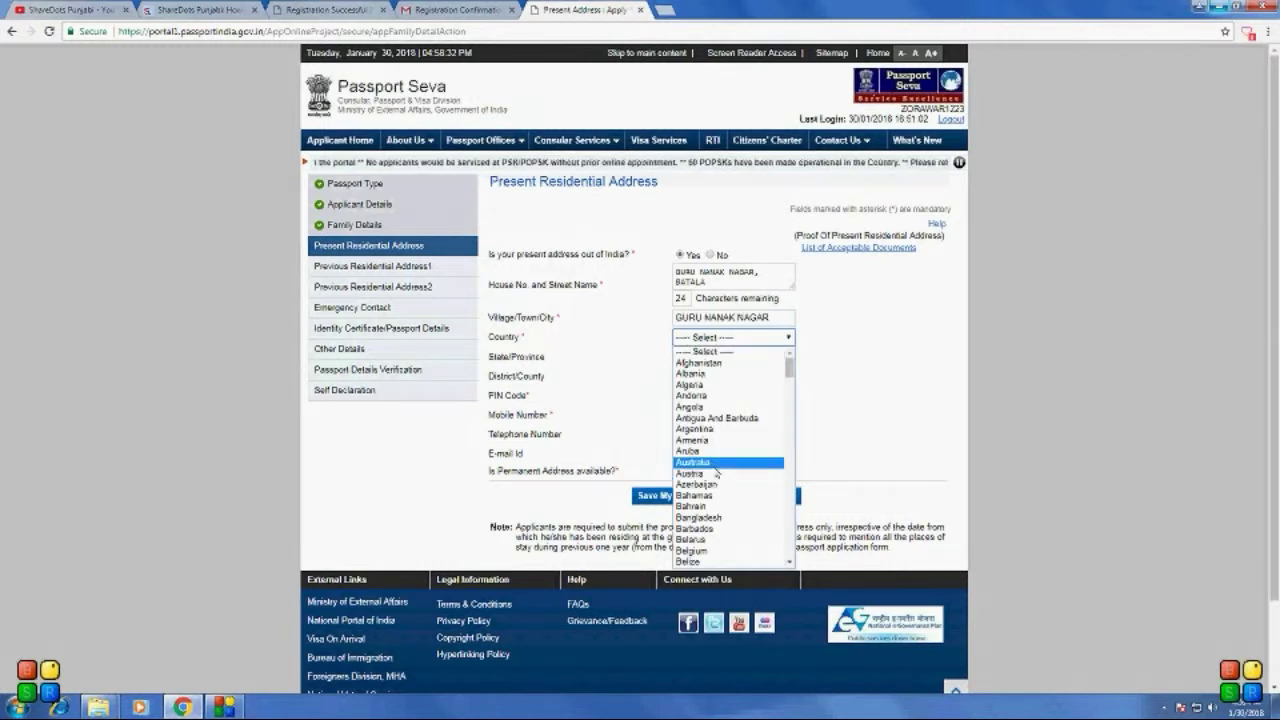
pyautogui.press('p')
pyautogui.scroll(-2, 725, 490)
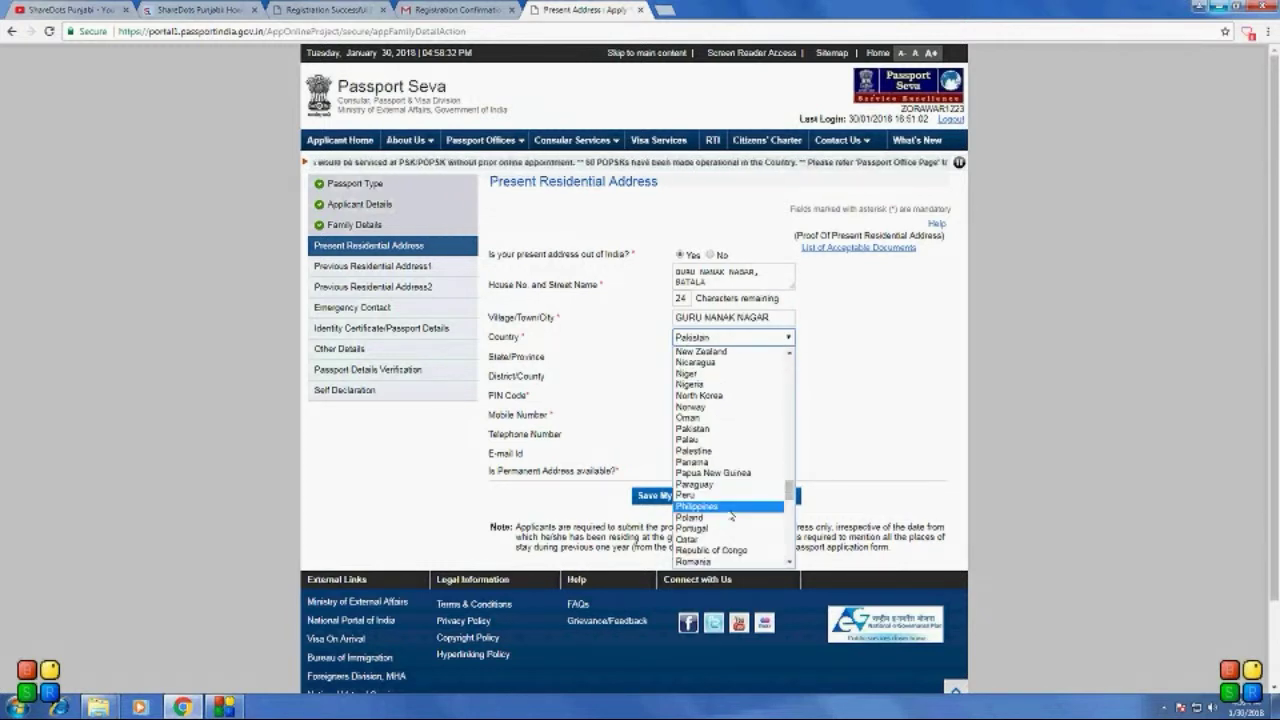
pyautogui.scroll(2, 733, 515)
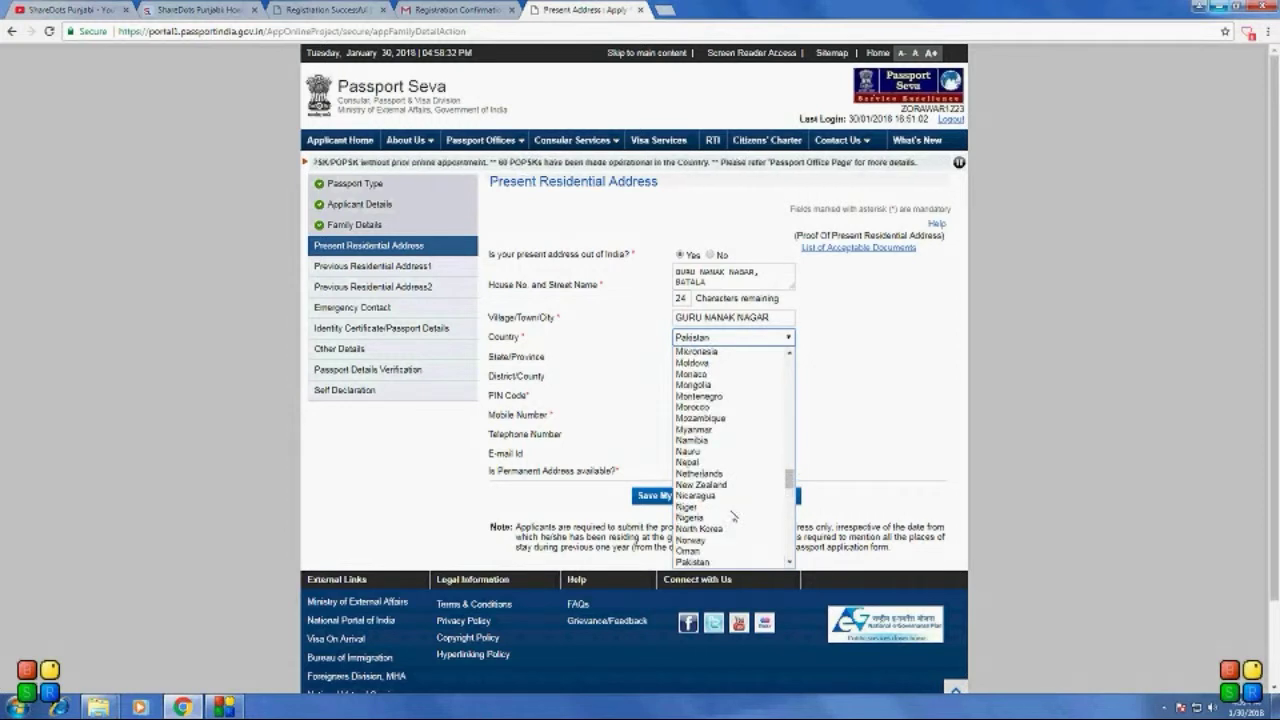
pyautogui.press('i')
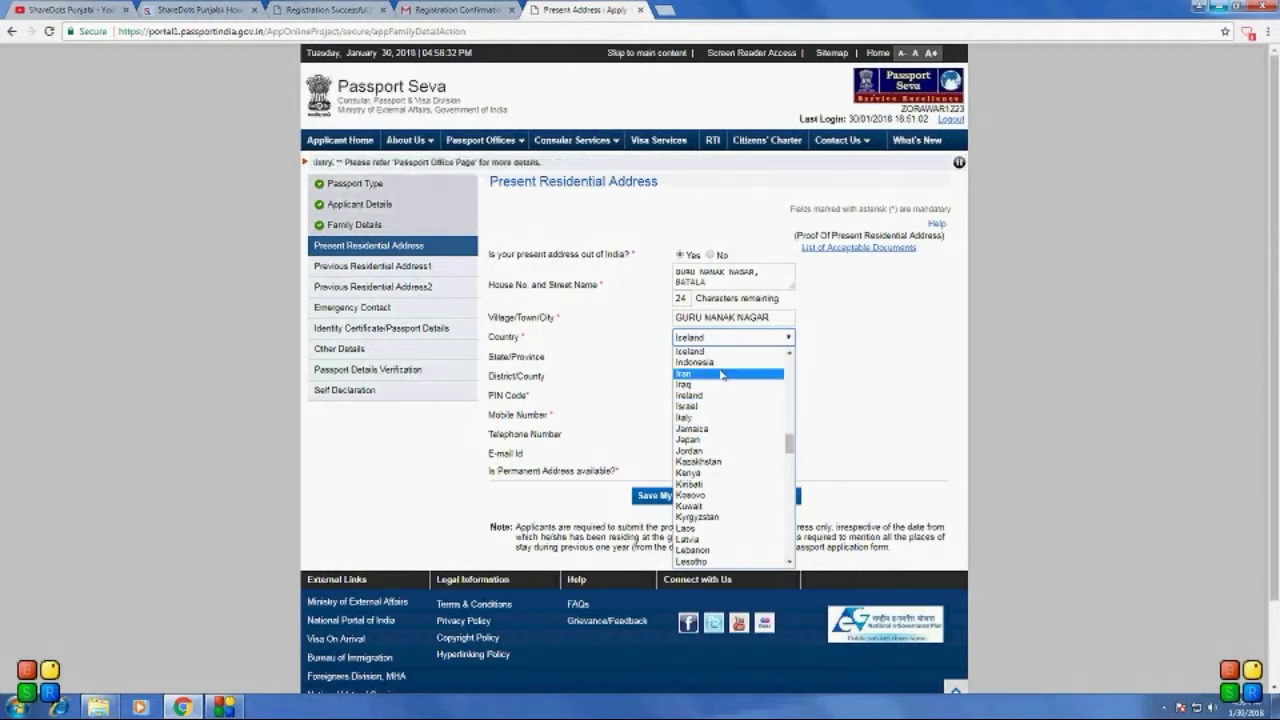
pyautogui.scroll(4, 708, 443)
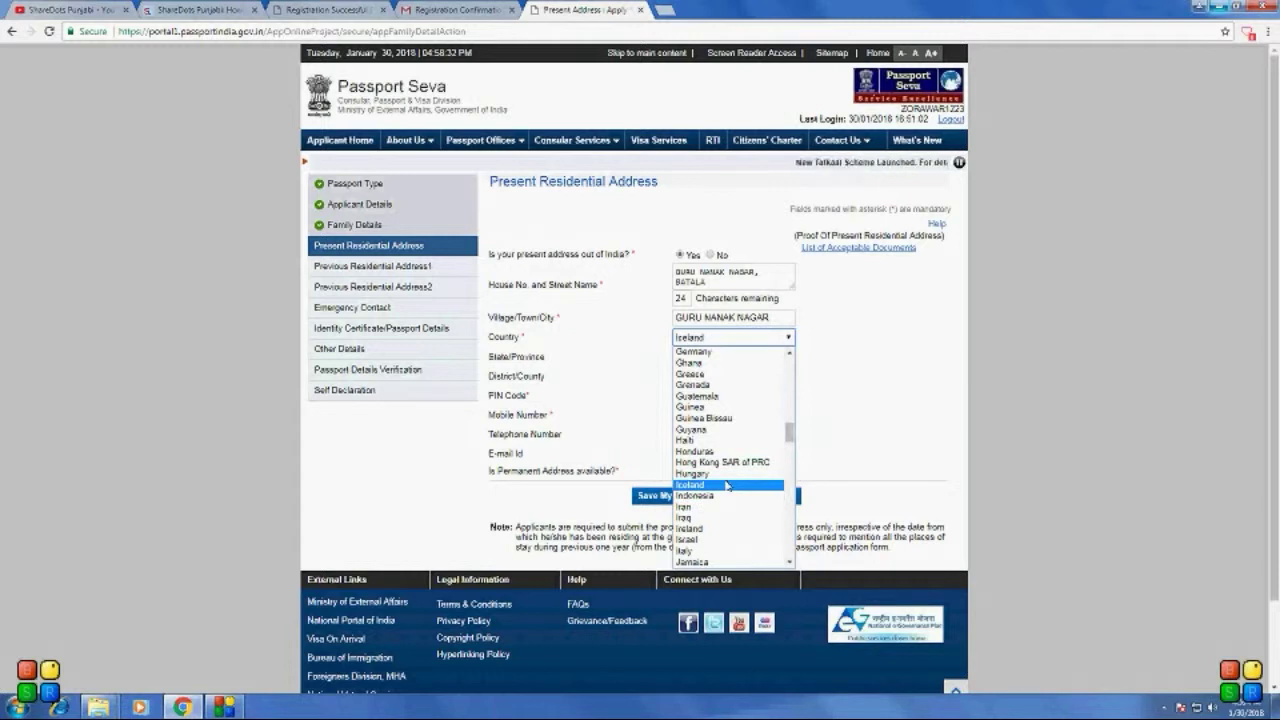
pyautogui.click(727, 486)
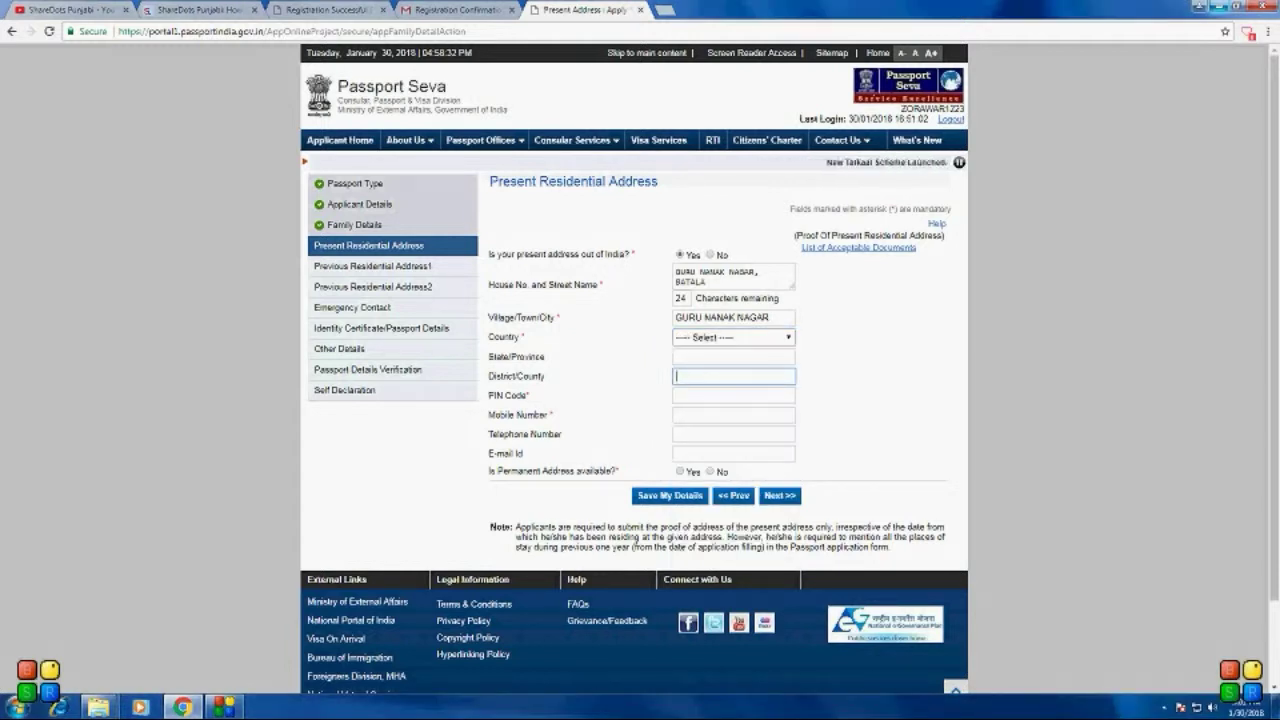
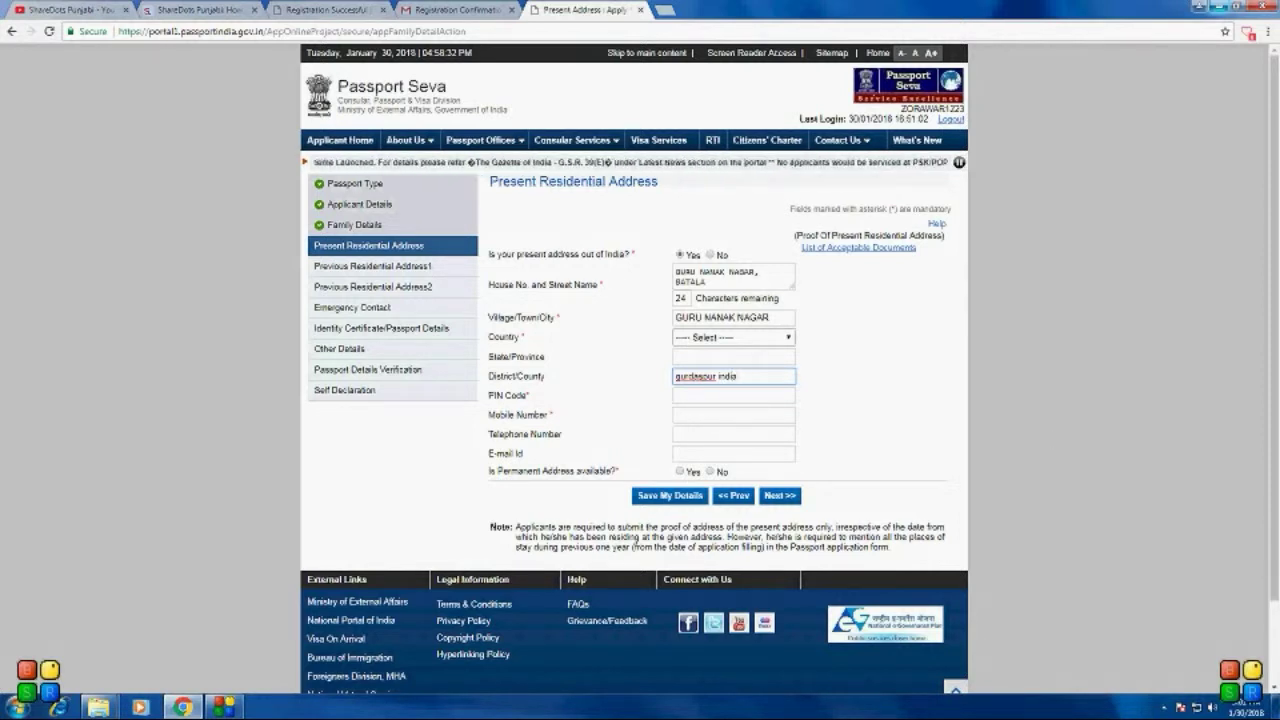
# Step: Enter district GURDASPUR INDIA, the six-digit PIN code, and the applicant's mobile number
pyautogui.press('Tab')
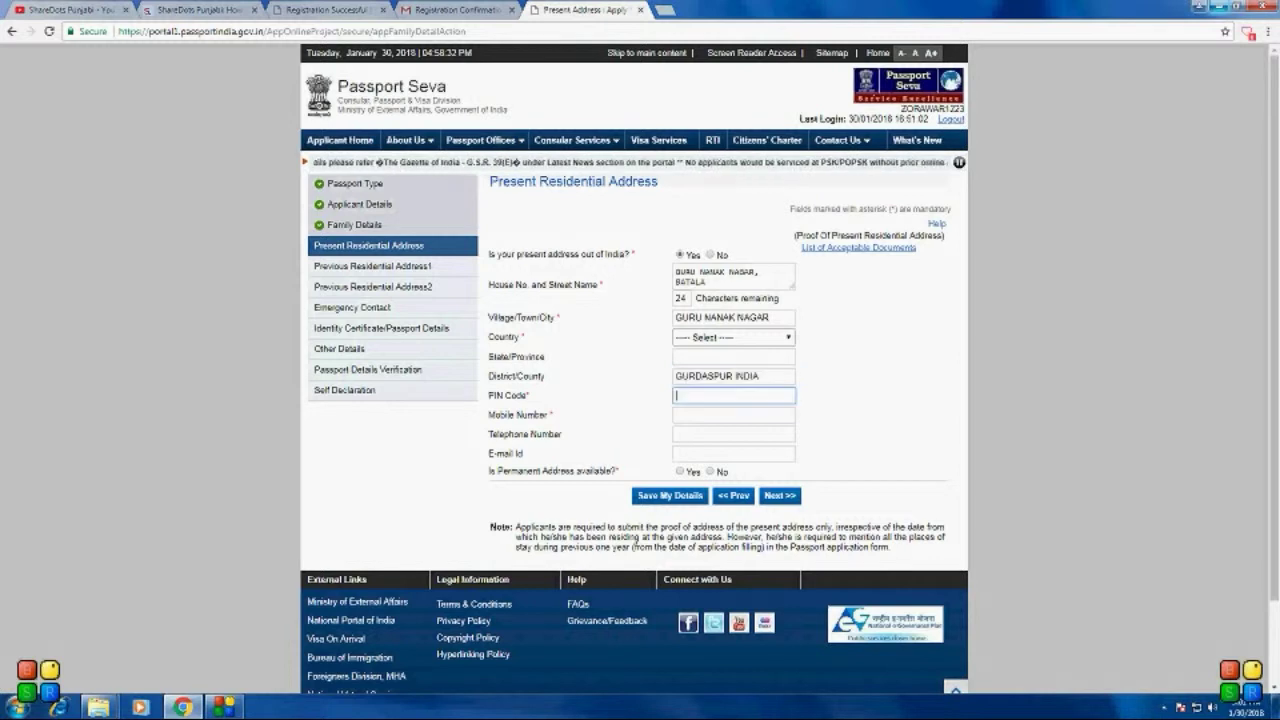
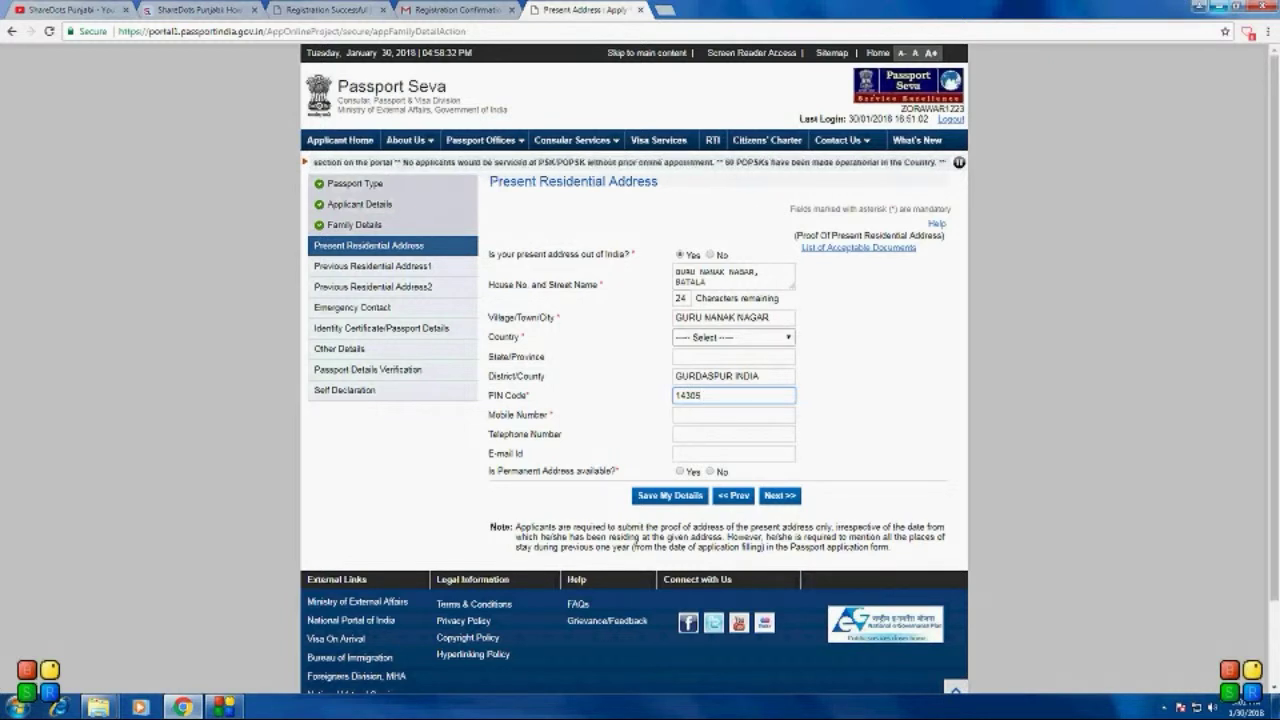
pyautogui.press('BackSpace')
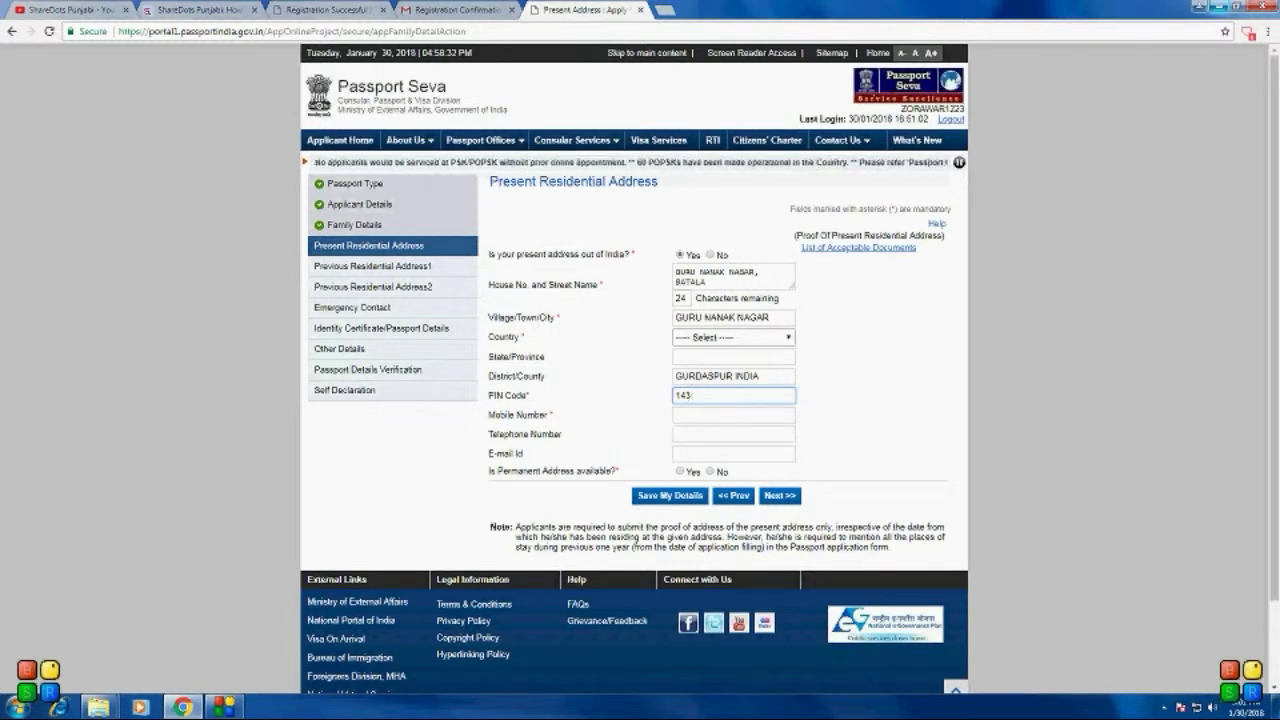
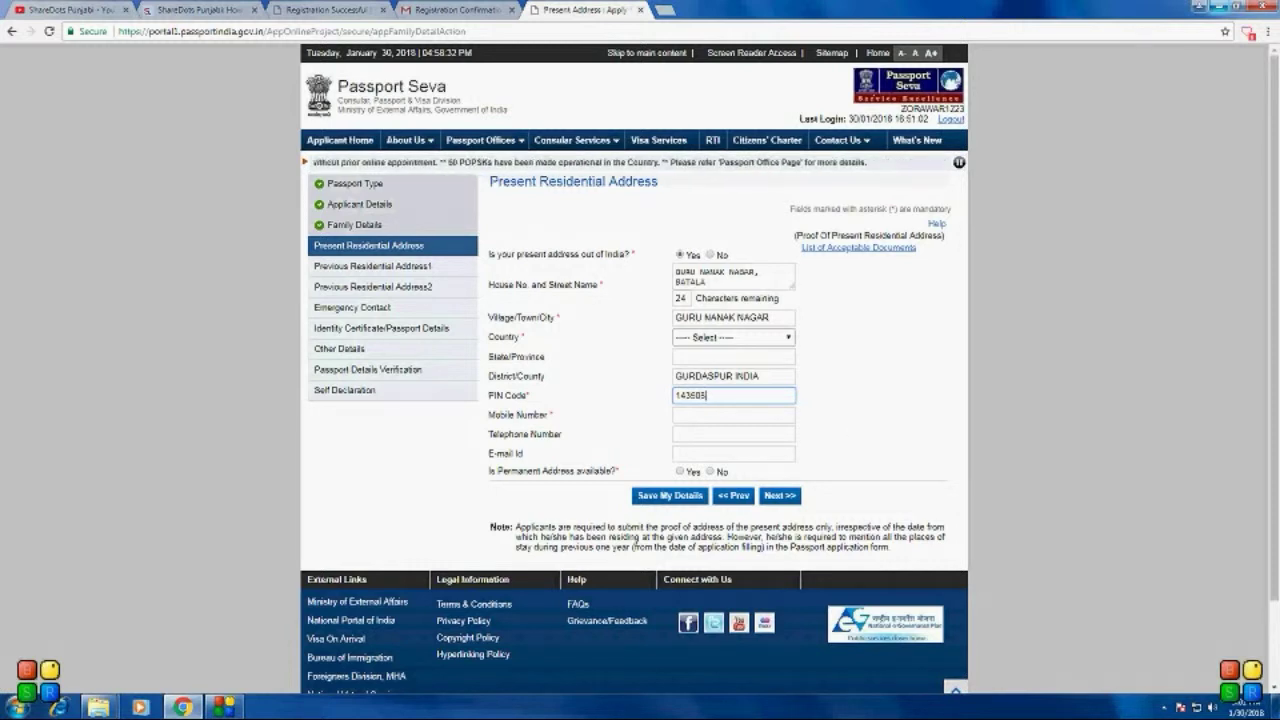
pyautogui.click(733, 414)
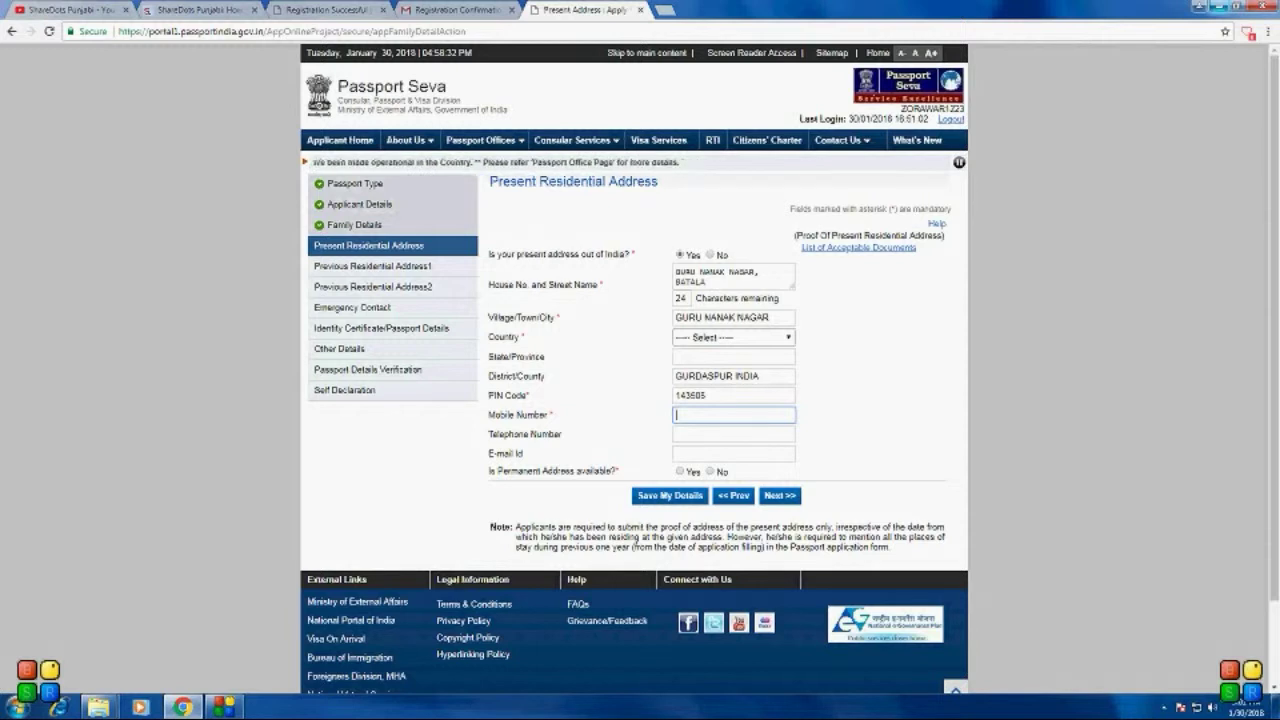
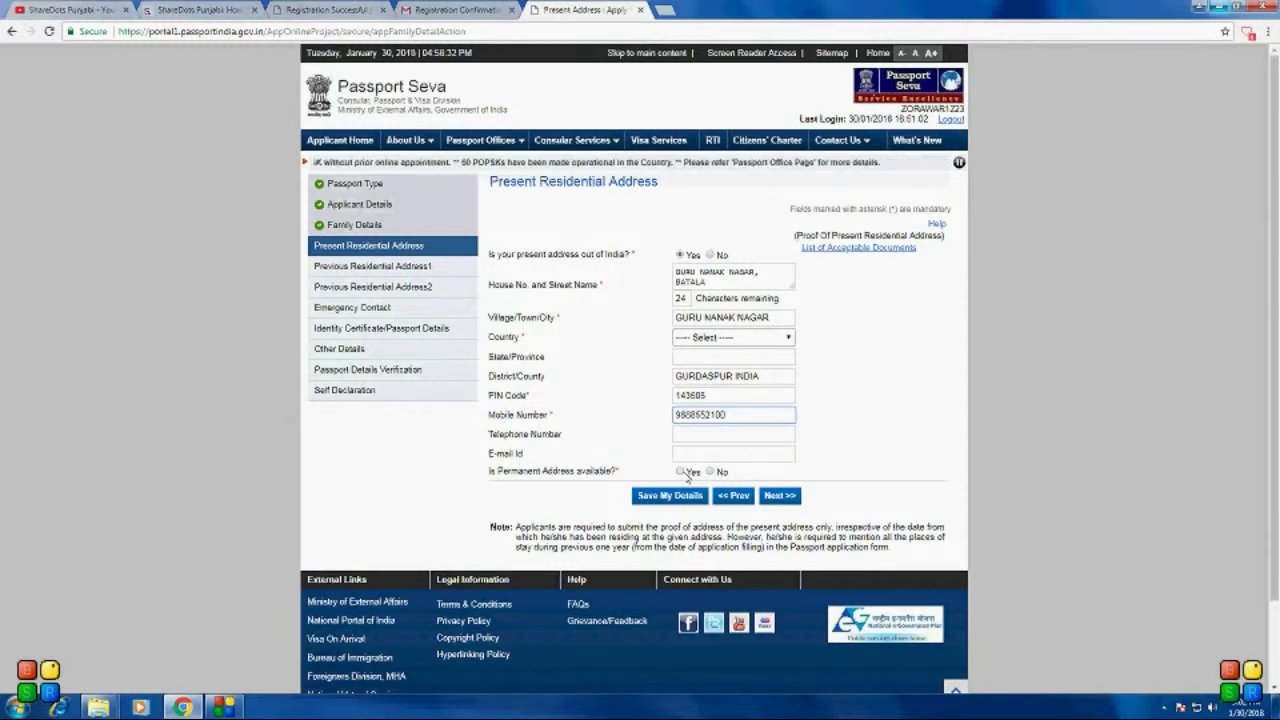
# Step: Mark the permanent address as available and same as present, then continue past the e-mail alert
pyautogui.click(681, 471)
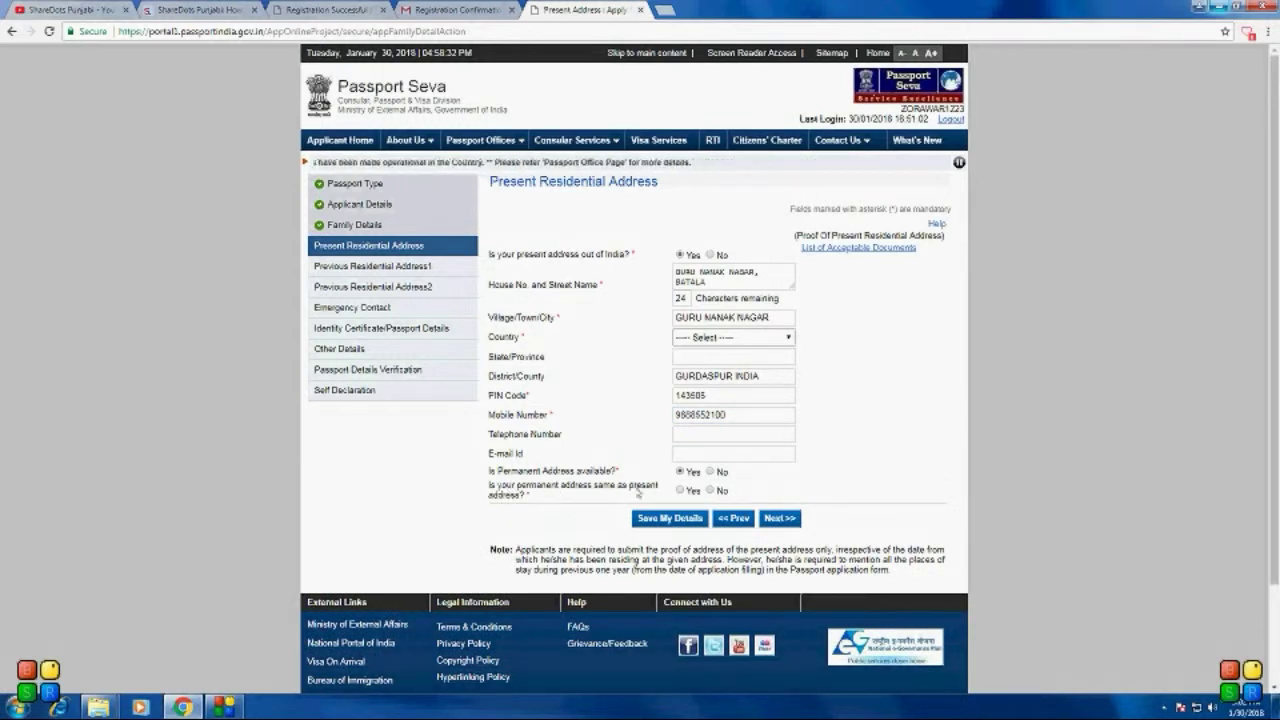
pyautogui.click(681, 490)
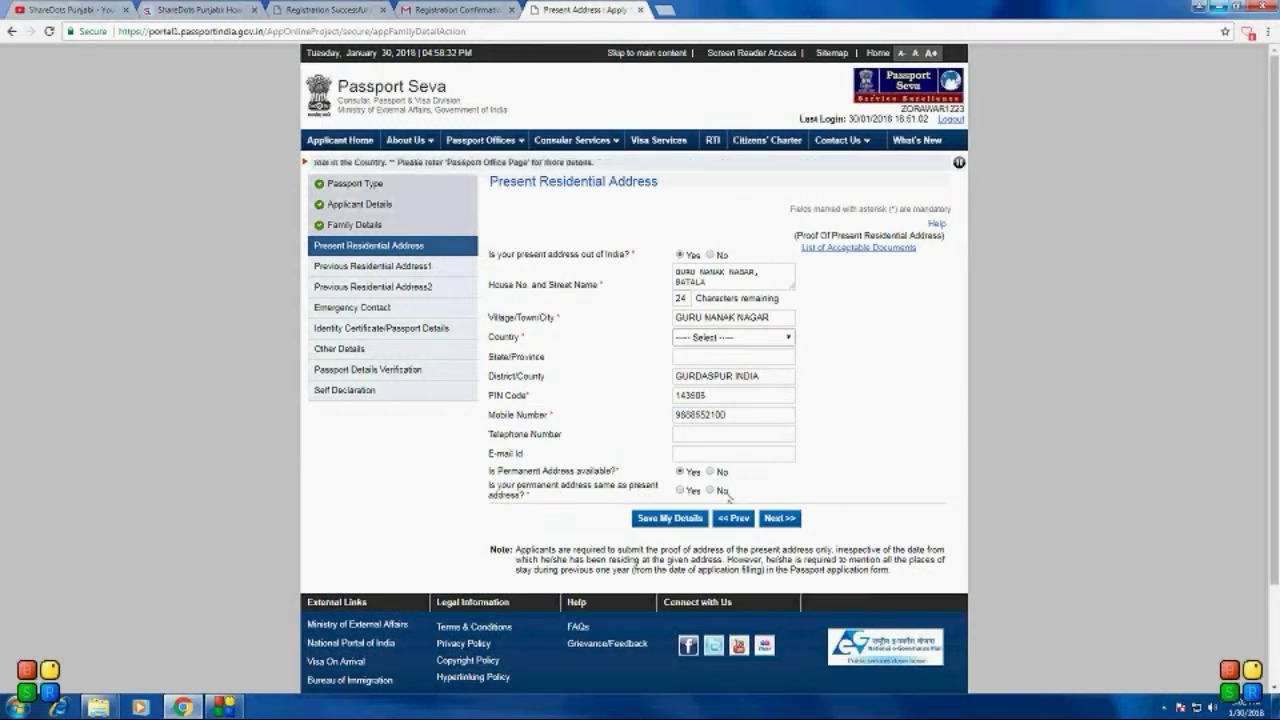
pyautogui.click(767, 518)
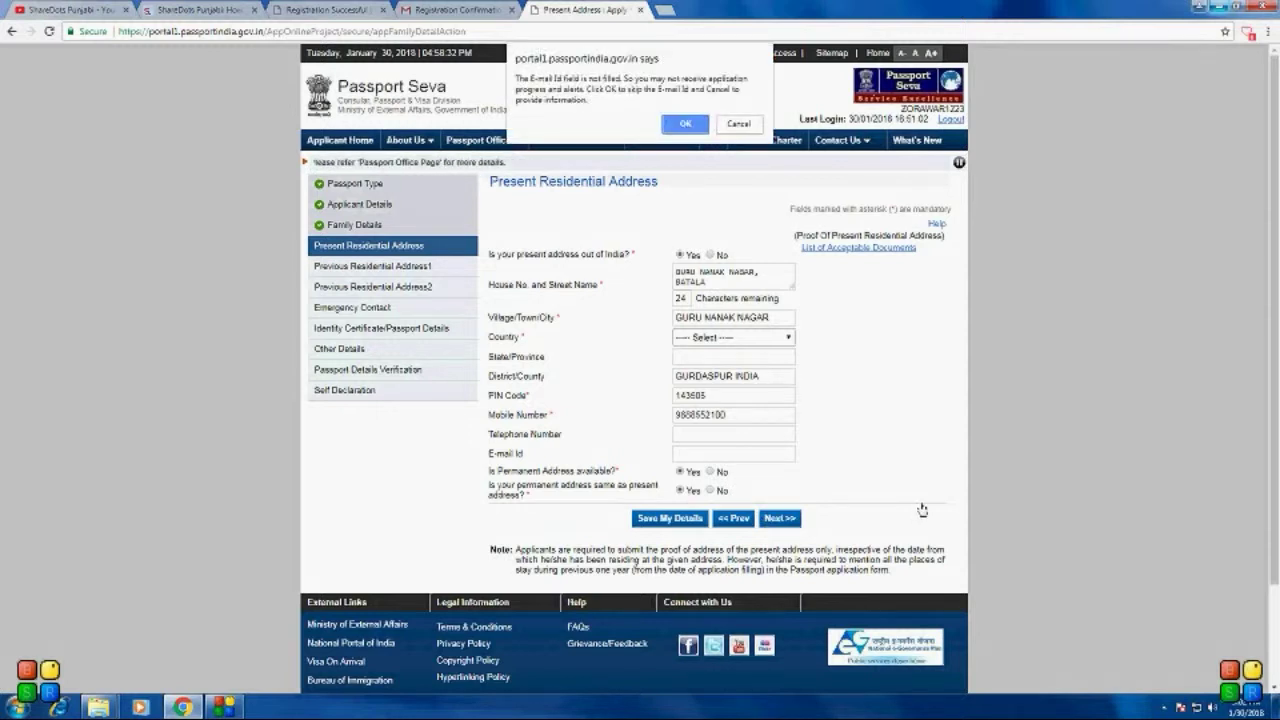
pyautogui.press('Return')
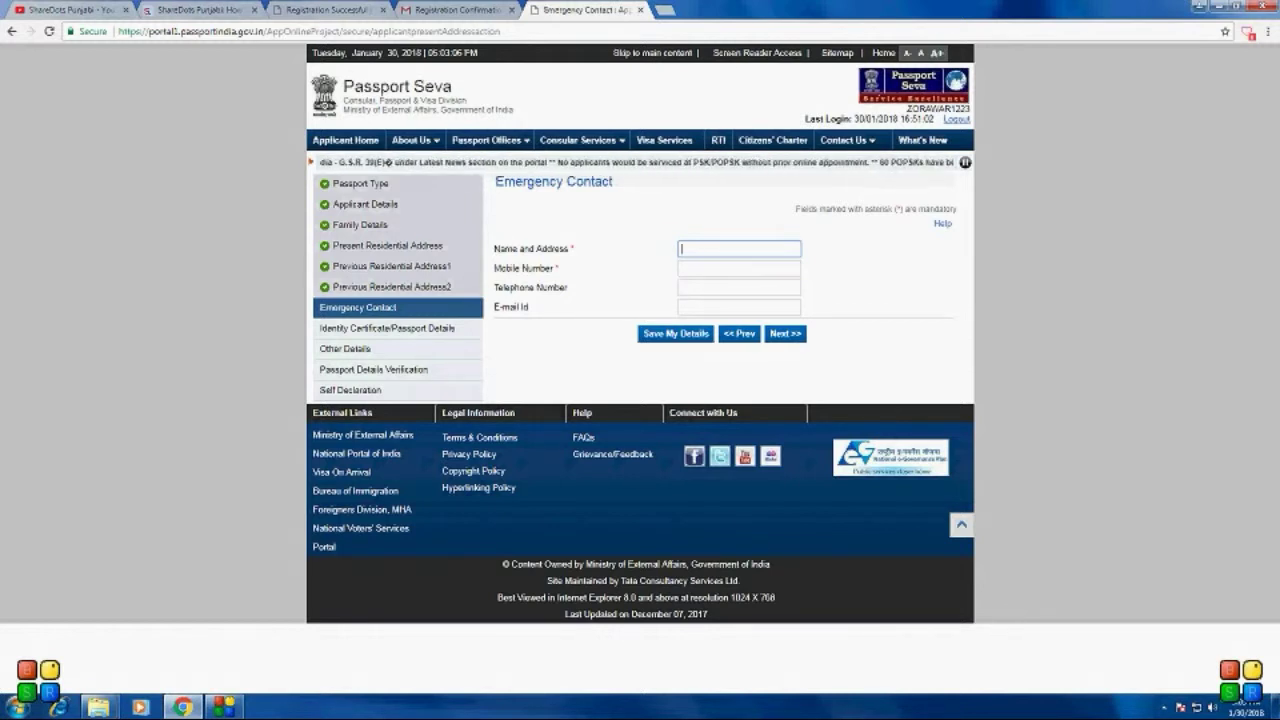
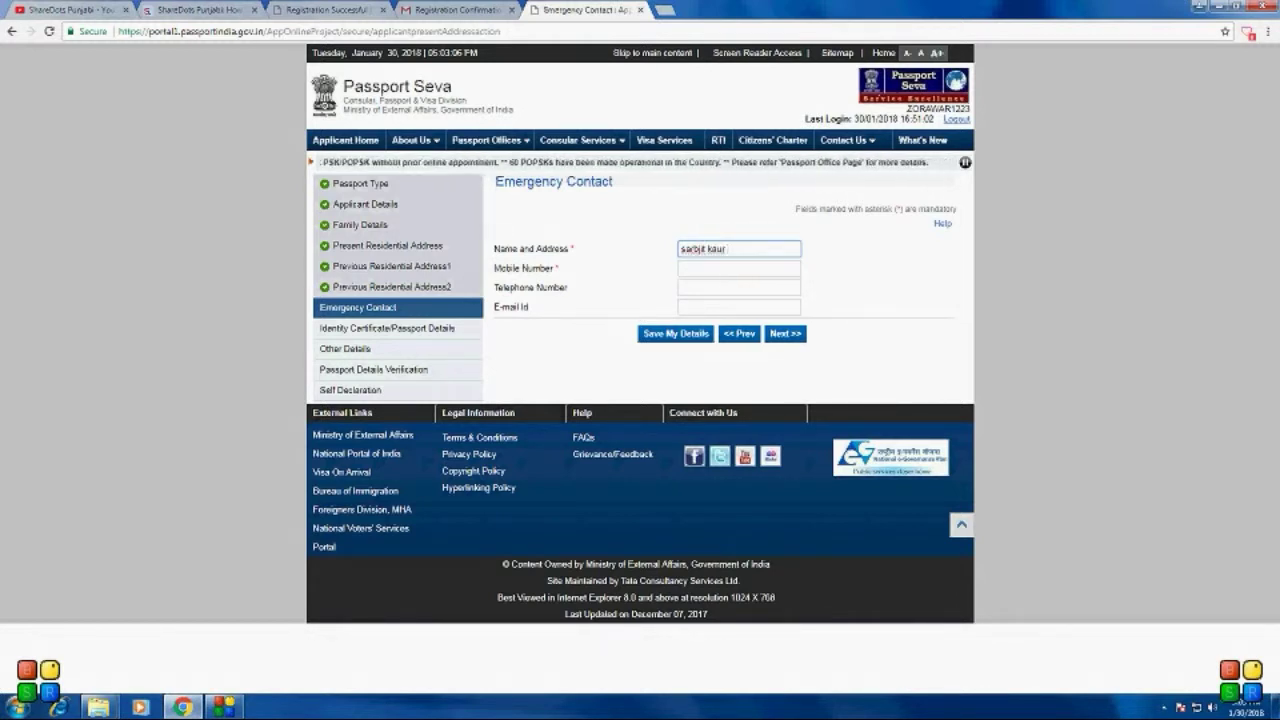
# Step: Enter the emergency contact's name with town and their mobile number, then continue to the next section
pyautogui.write(' bata')
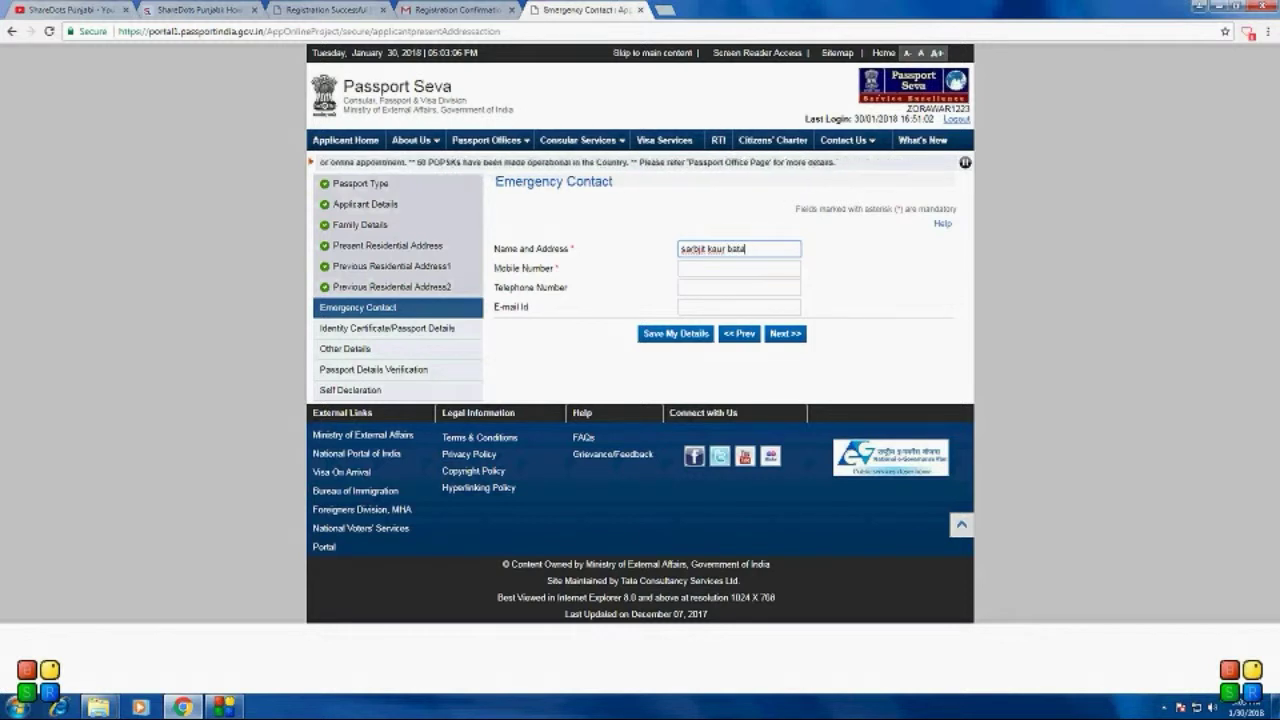
pyautogui.write('la')
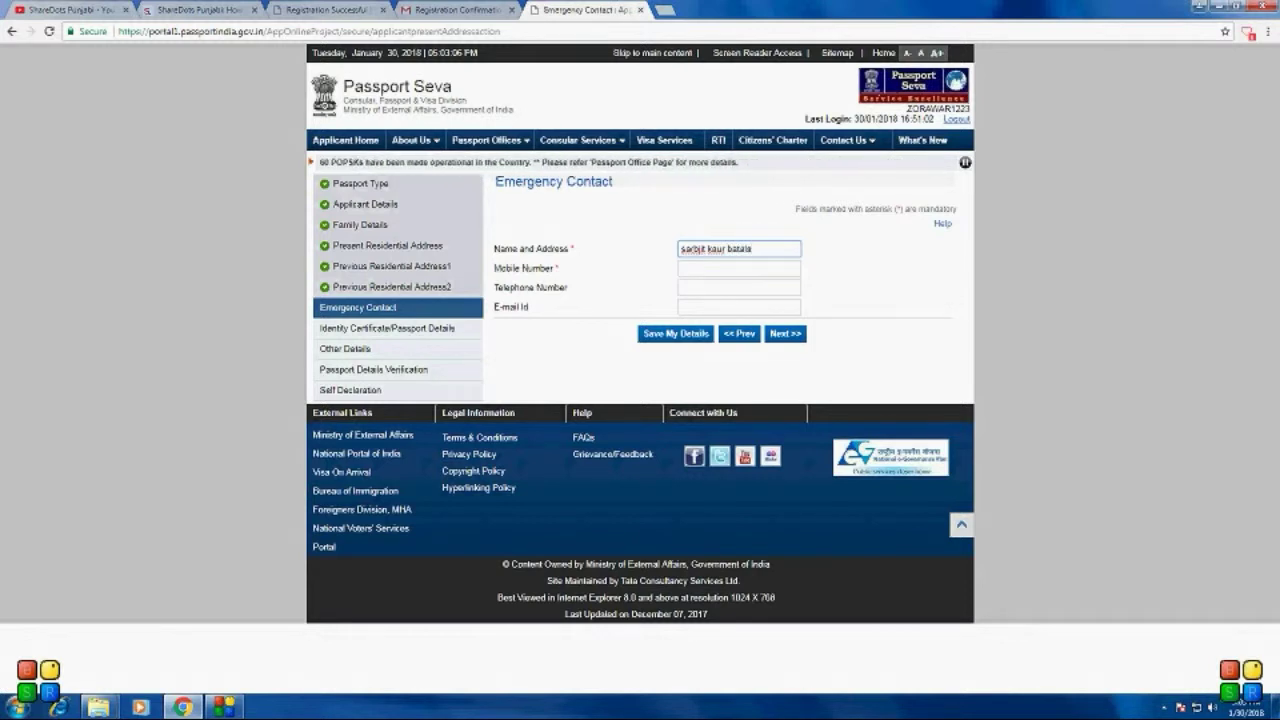
pyautogui.press('Tab')
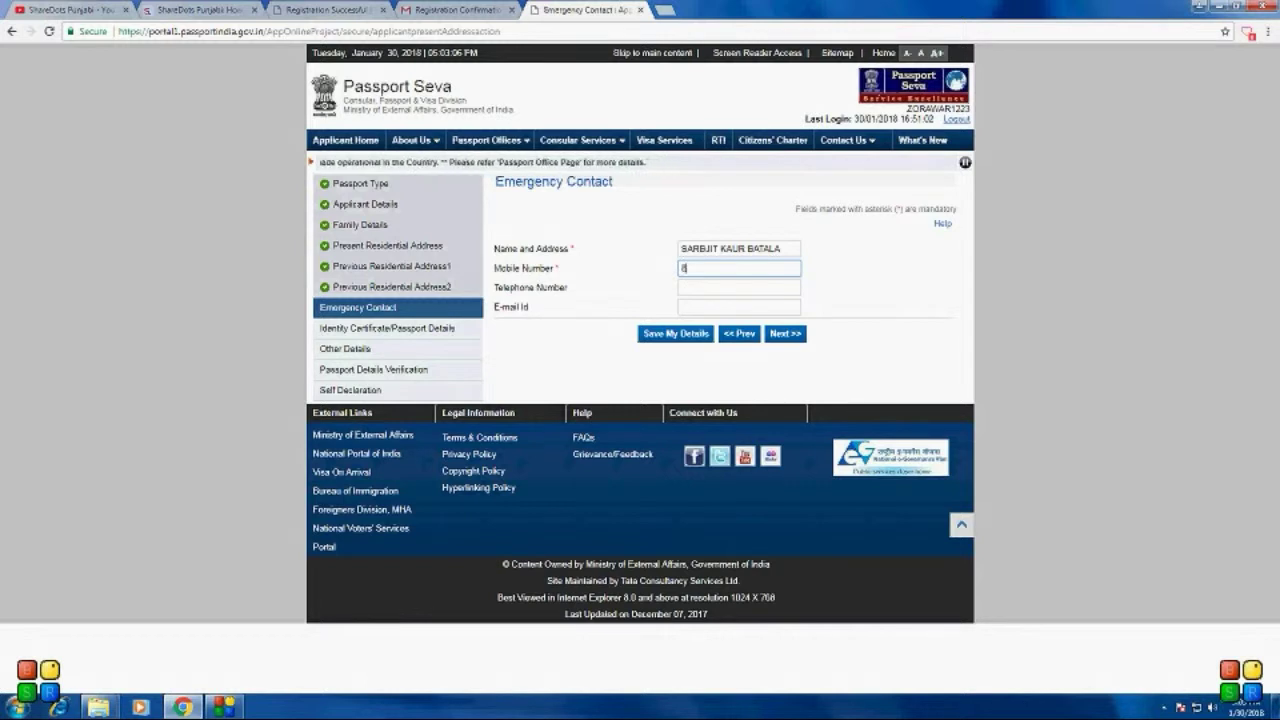
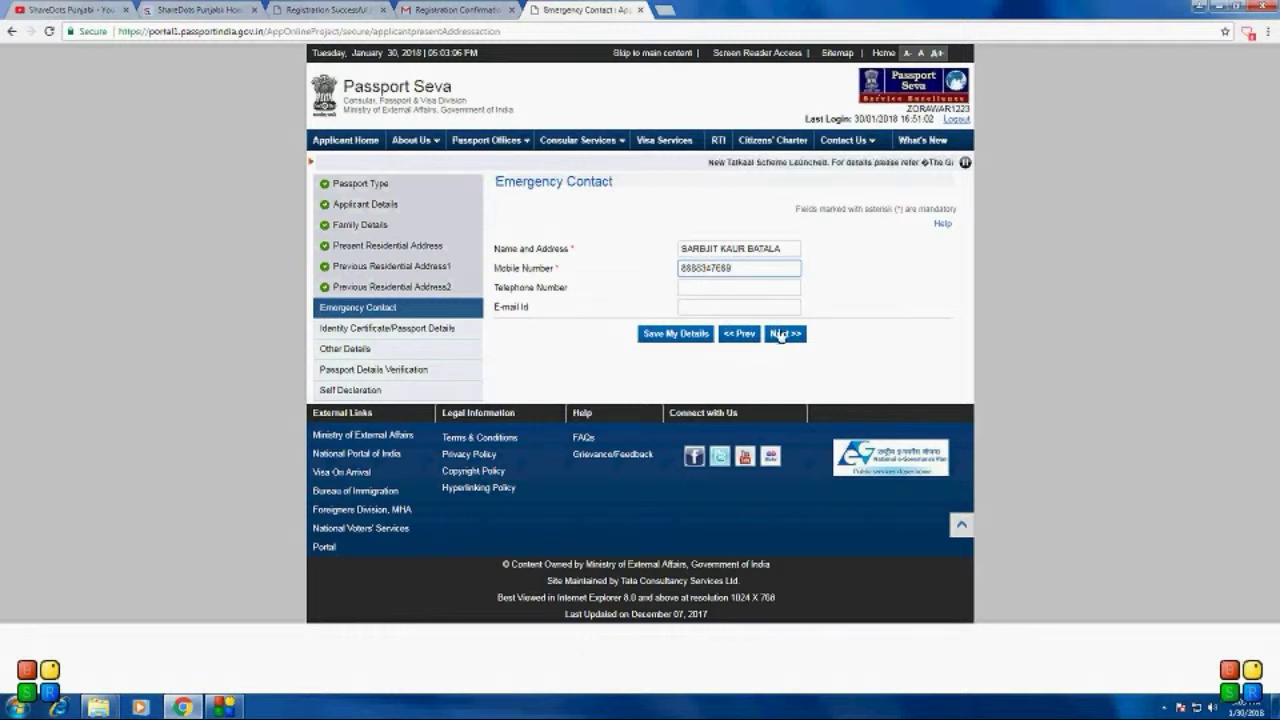
pyautogui.click(781, 334)
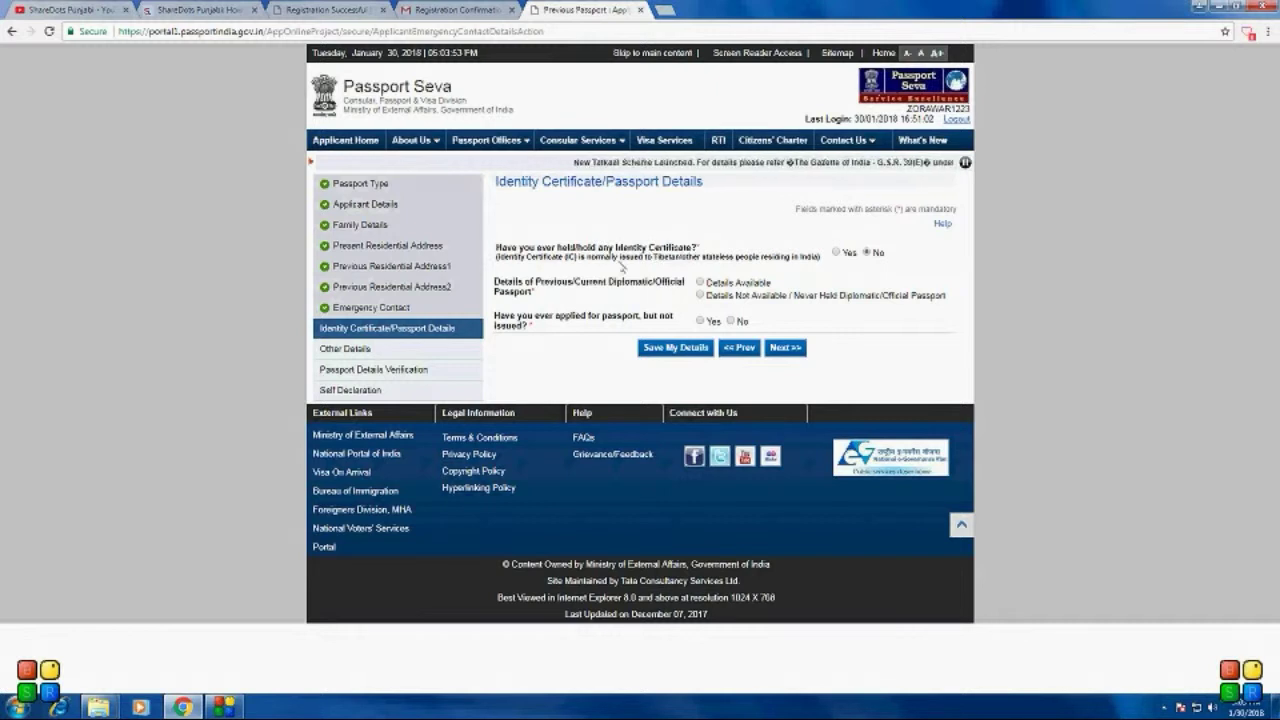
# Step: Answer No to holding an identity certificate and to an unissued earlier passport application, and mark no diplomatic/official passport
pyautogui.click(836, 252)
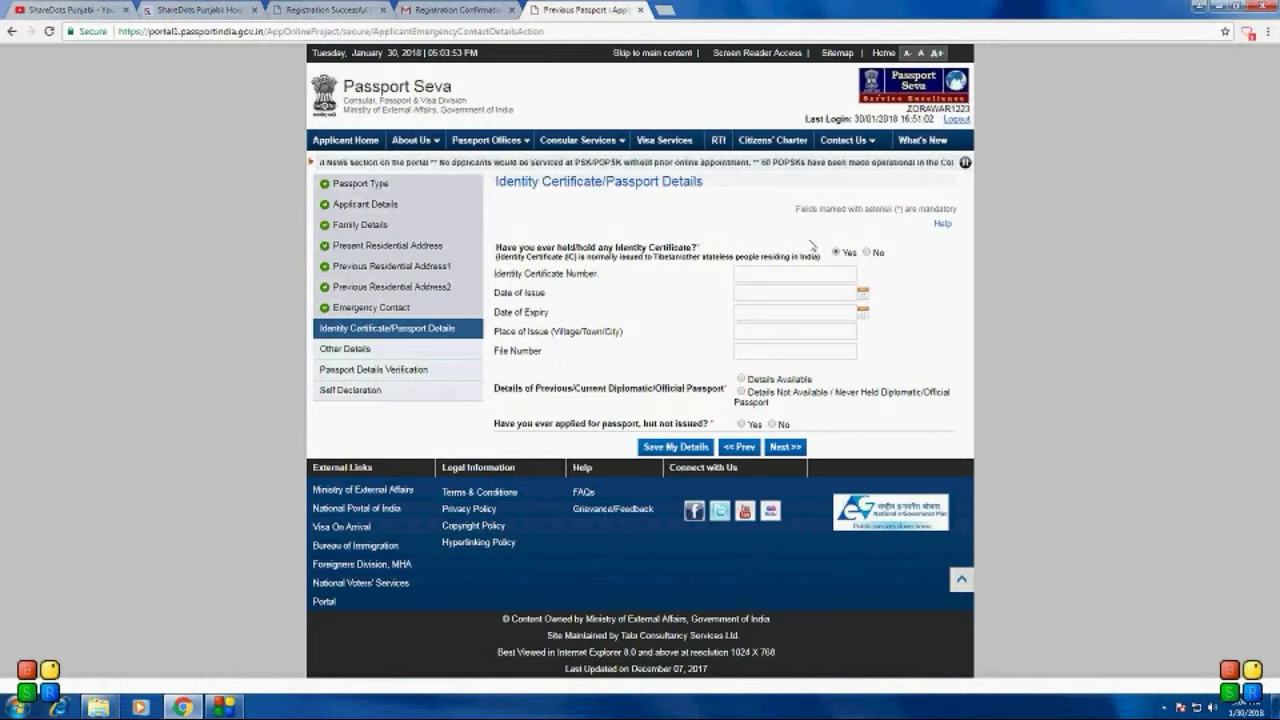
pyautogui.click(867, 253)
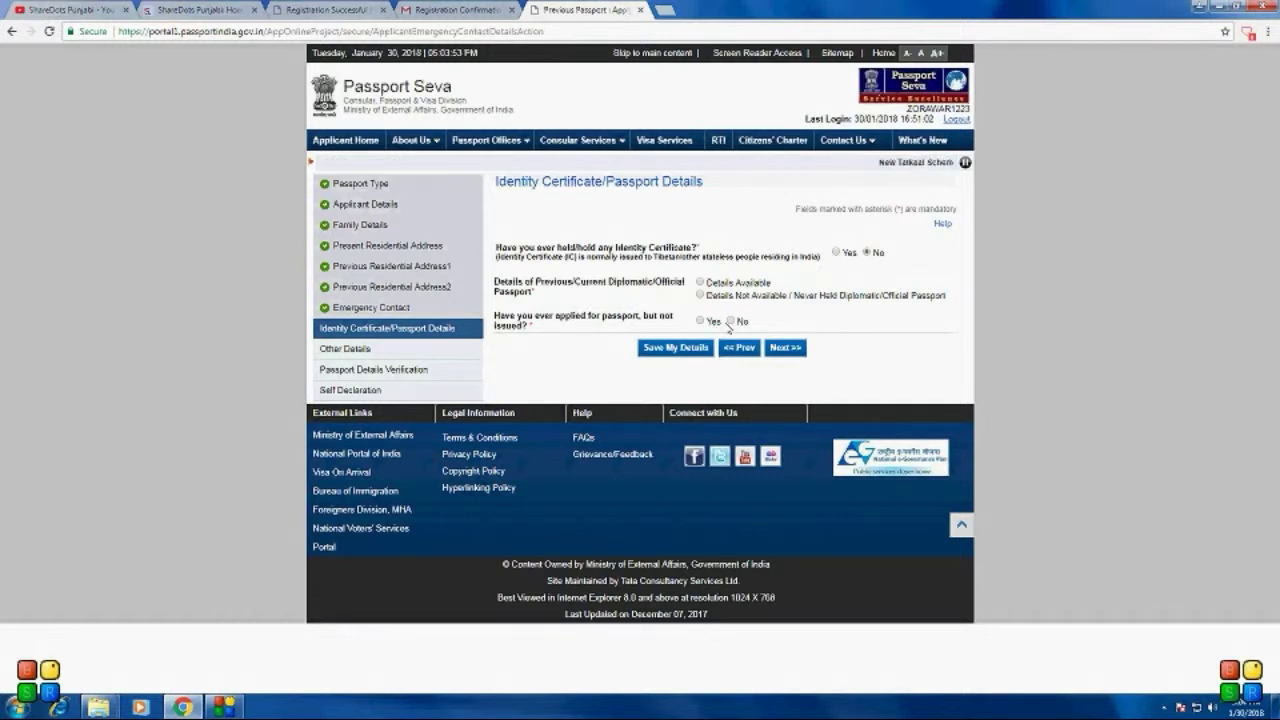
pyautogui.click(730, 321)
pyautogui.click(790, 348)
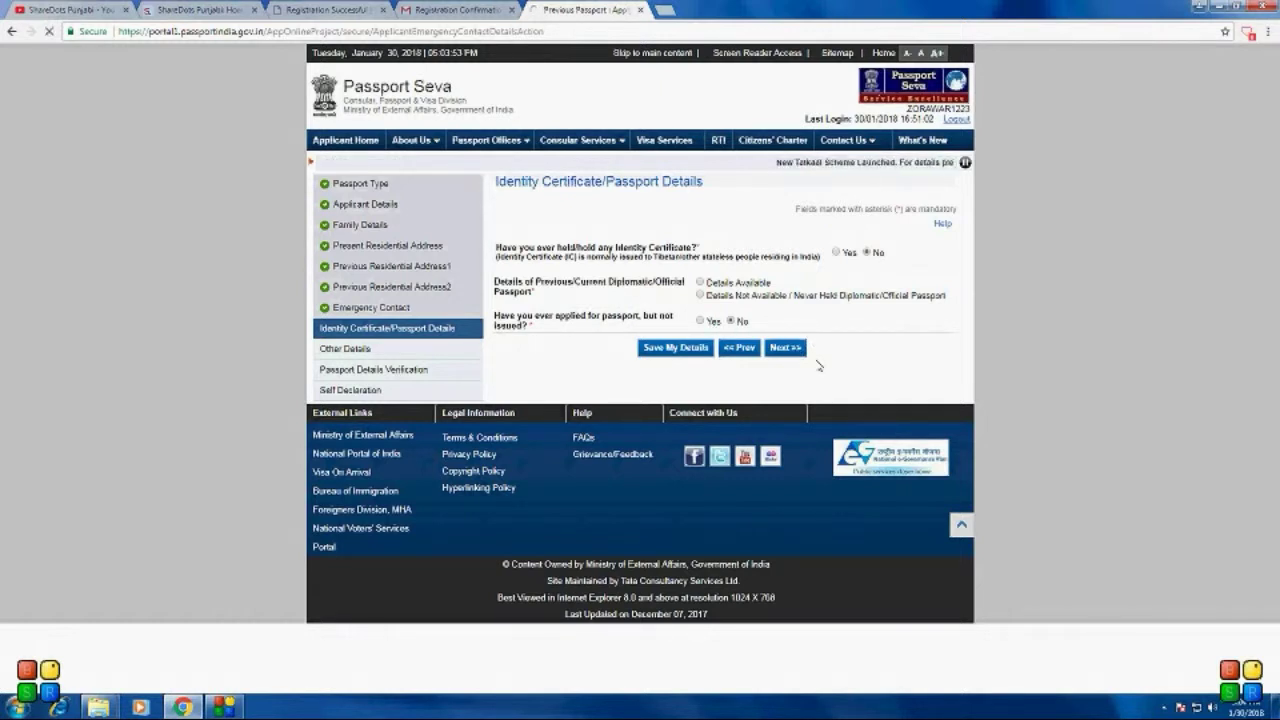
pyautogui.click(700, 296)
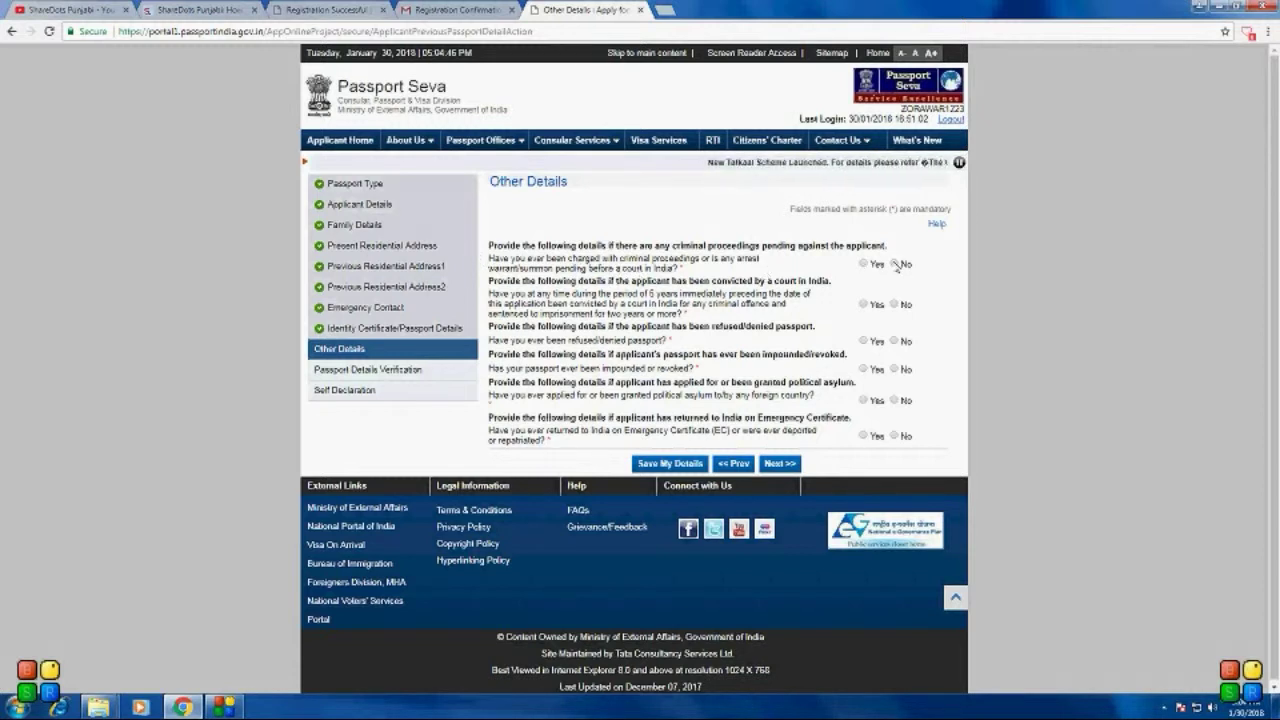
# Step: Answer No to criminal proceedings, convictions, impounded passport, political asylum and Emergency Certificate, then continue to verification
pyautogui.click(895, 263)
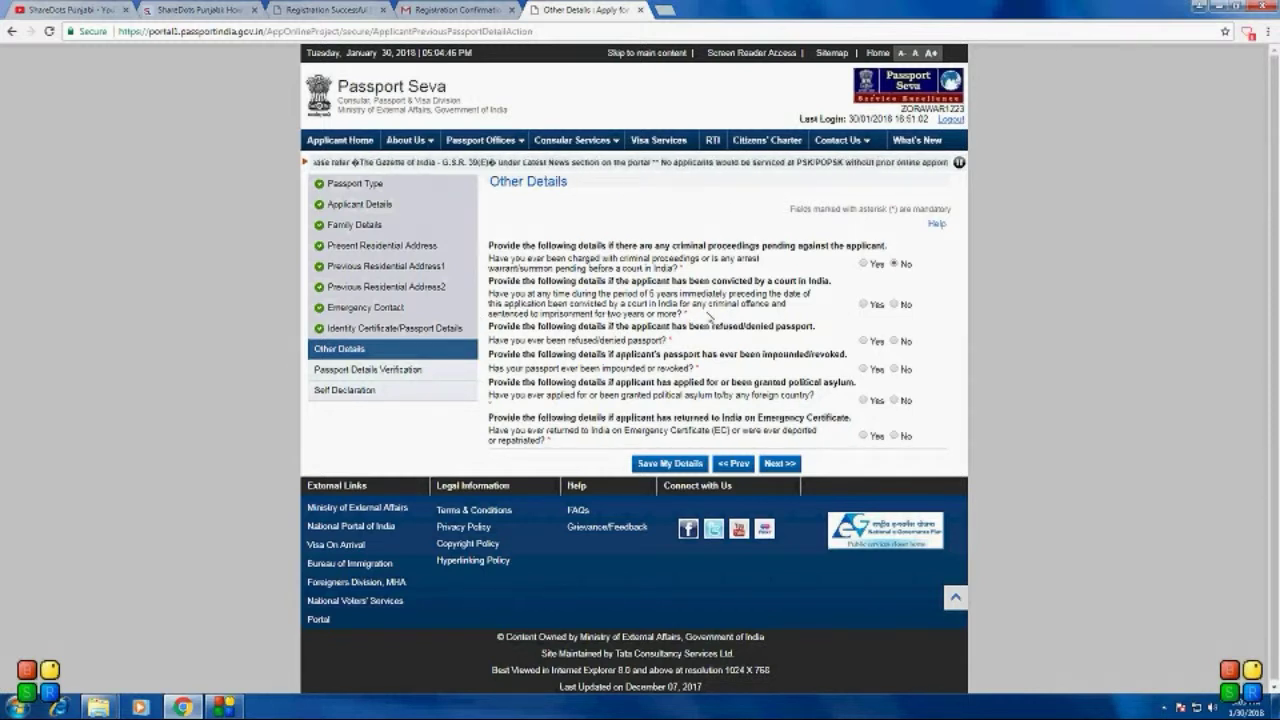
pyautogui.click(894, 304)
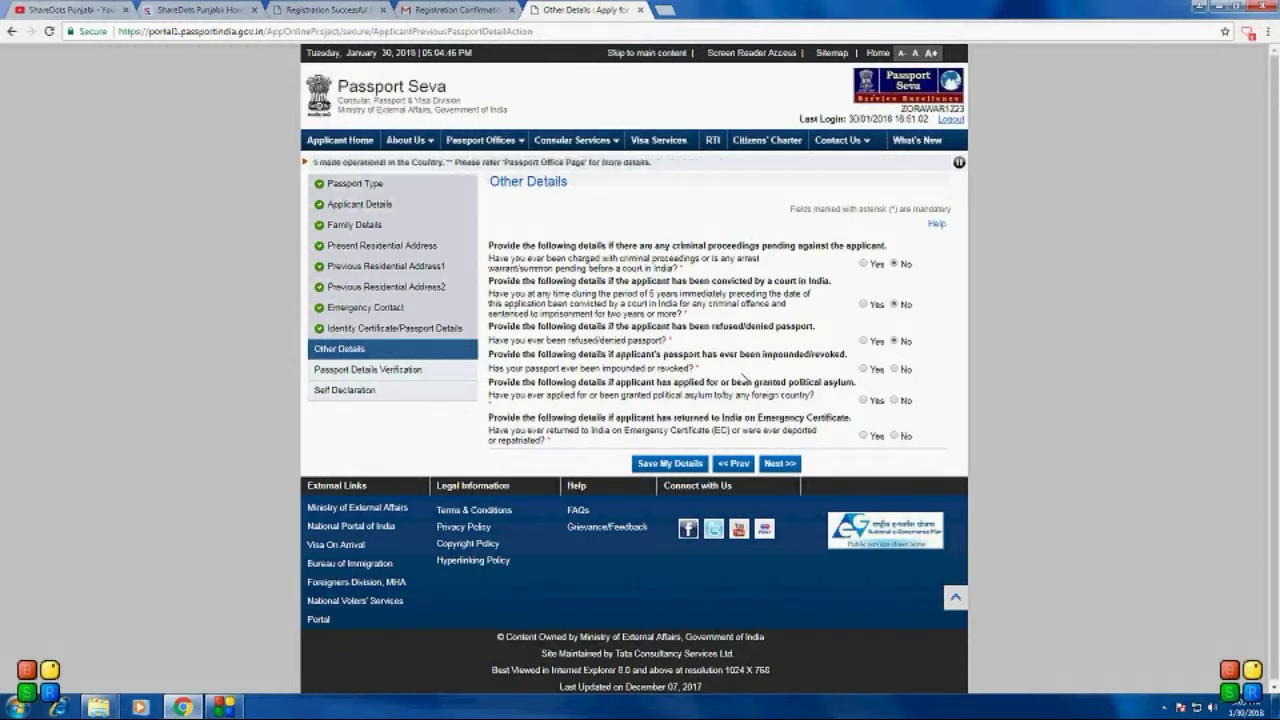
pyautogui.click(904, 369)
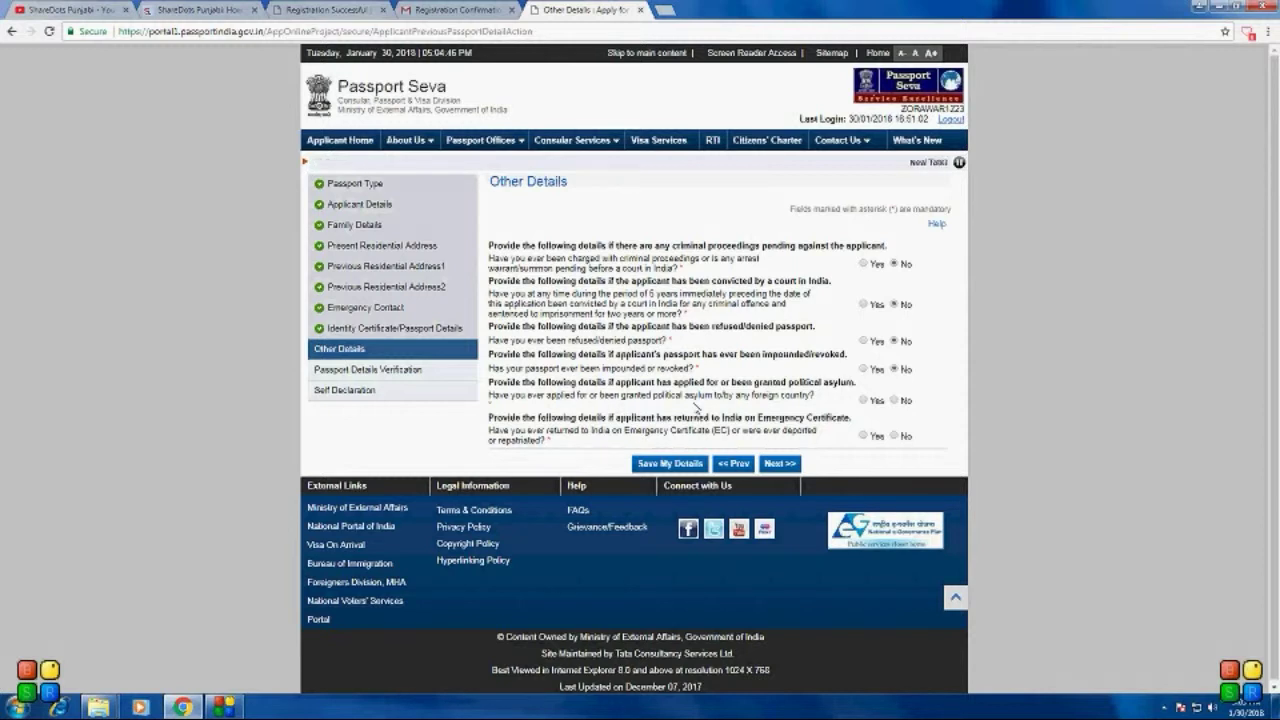
pyautogui.click(895, 401)
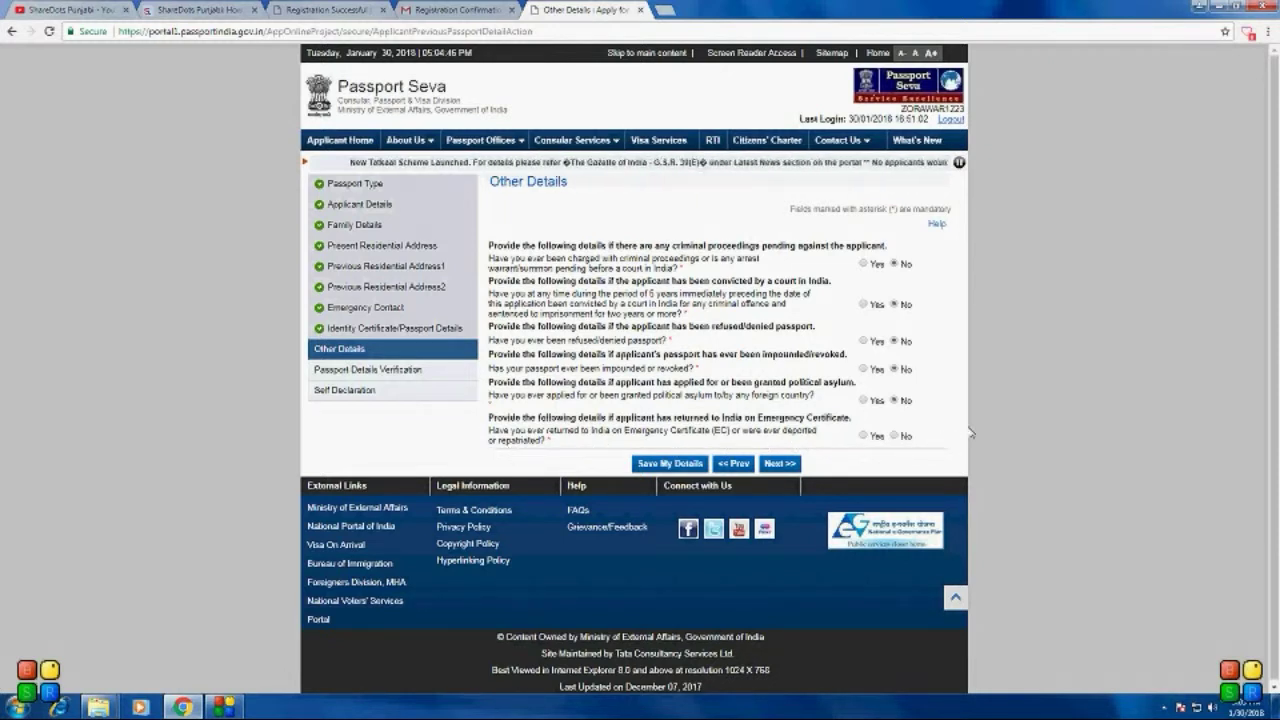
pyautogui.click(894, 436)
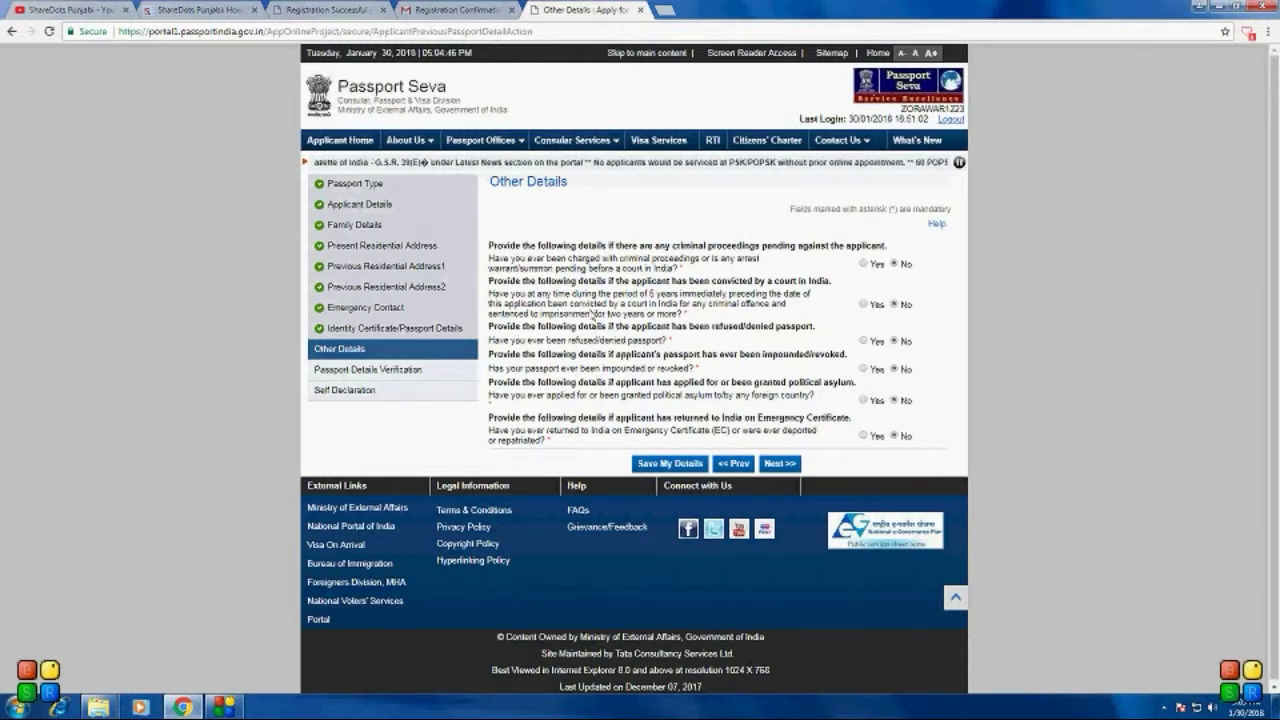
pyautogui.click(772, 464)
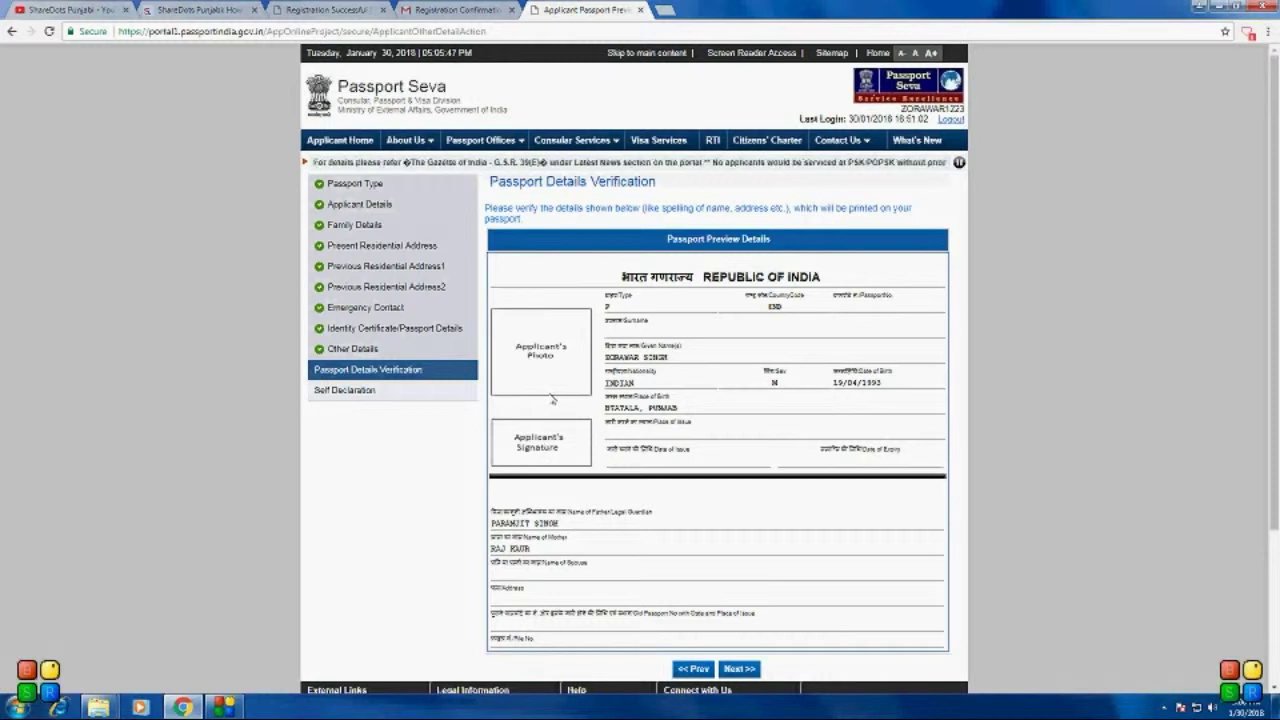
# Step: Move on from the passport details preview to the Self Declaration page
pyautogui.click(740, 668)
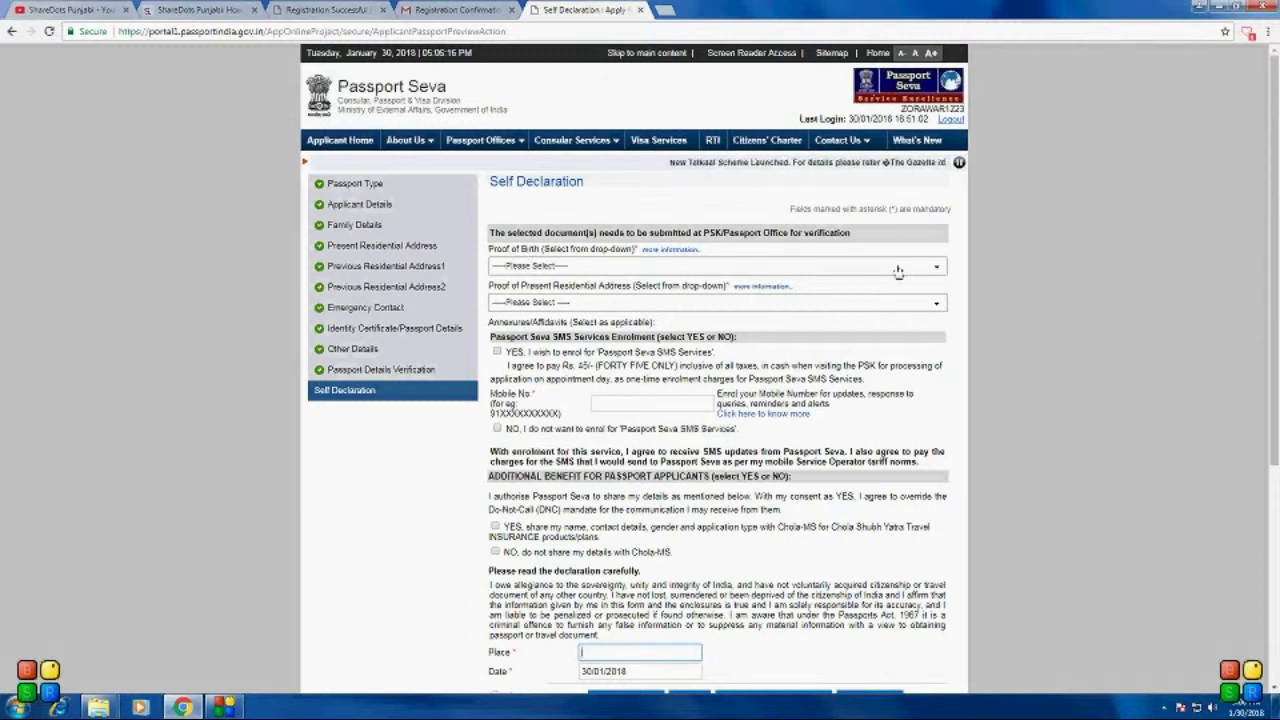
# Step: Choose Aadhaar Card/E-Aadhaar as proof of birth and Aadhaar Card as proof of address
pyautogui.click(903, 268)
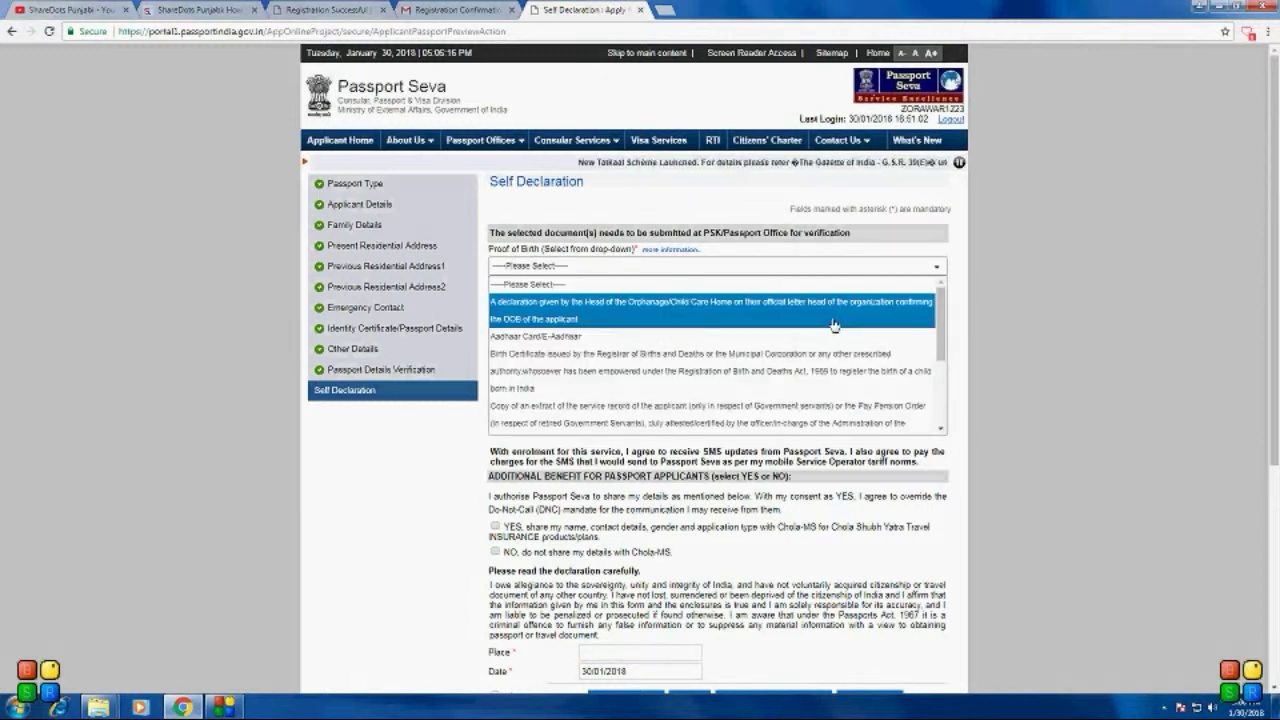
pyautogui.click(790, 338)
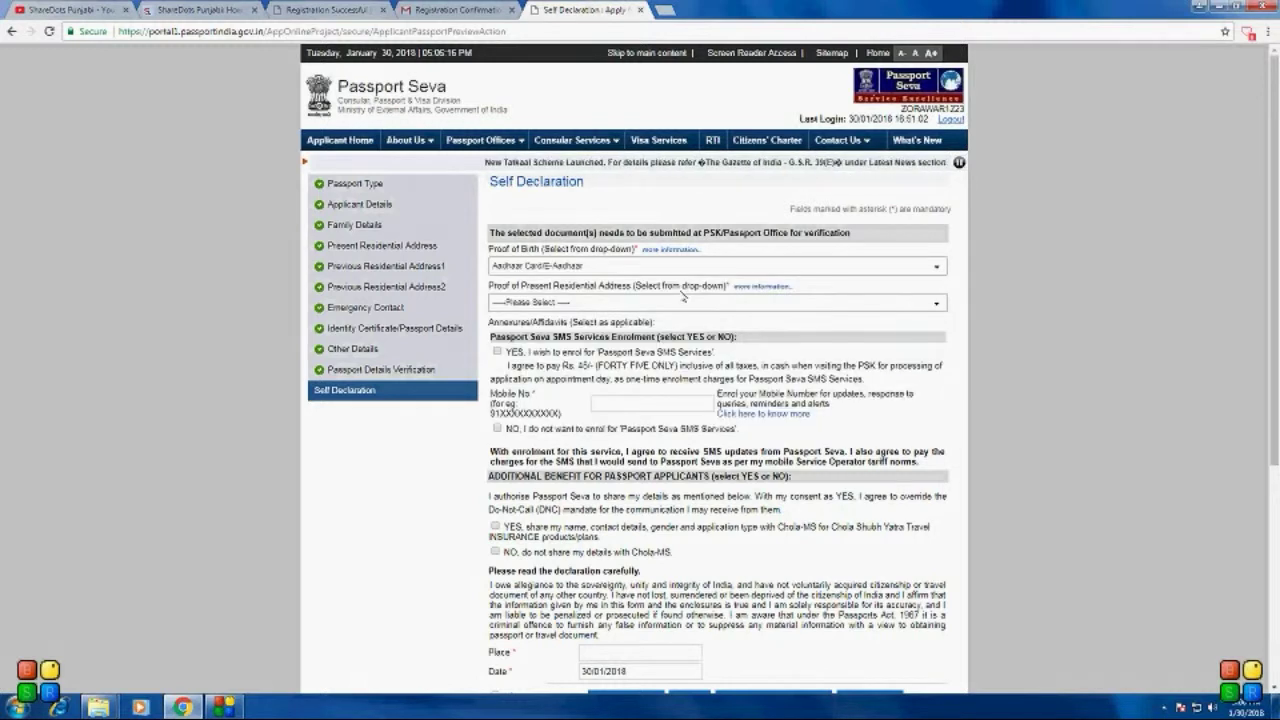
pyautogui.click(679, 304)
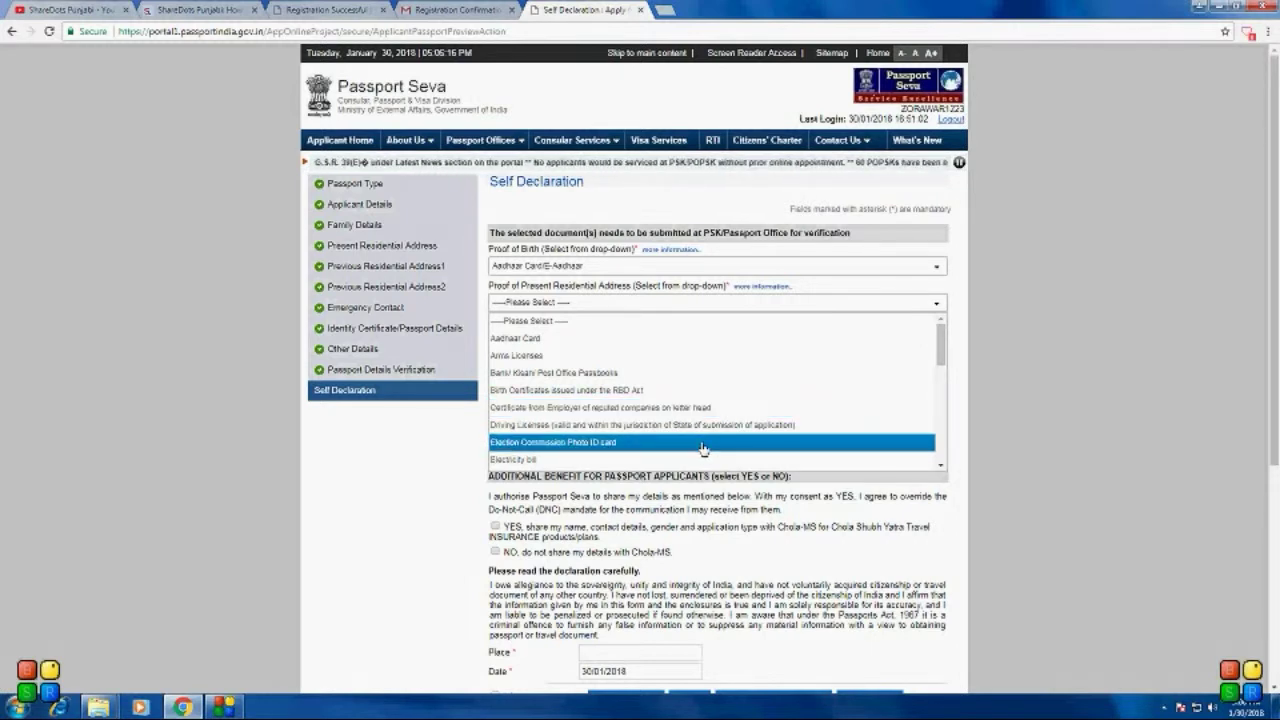
pyautogui.click(586, 340)
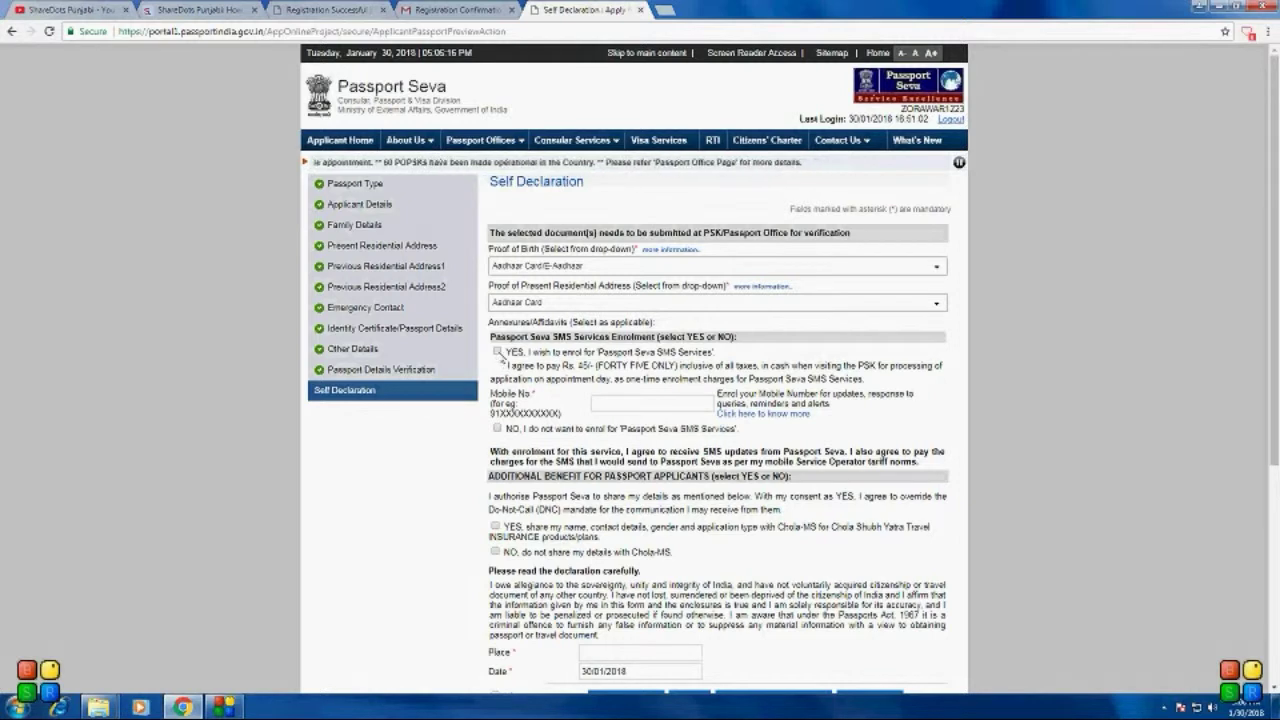
# Step: Opt in to SMS services with a mobile number, then decline SMS enrolment instead
pyautogui.click(497, 352)
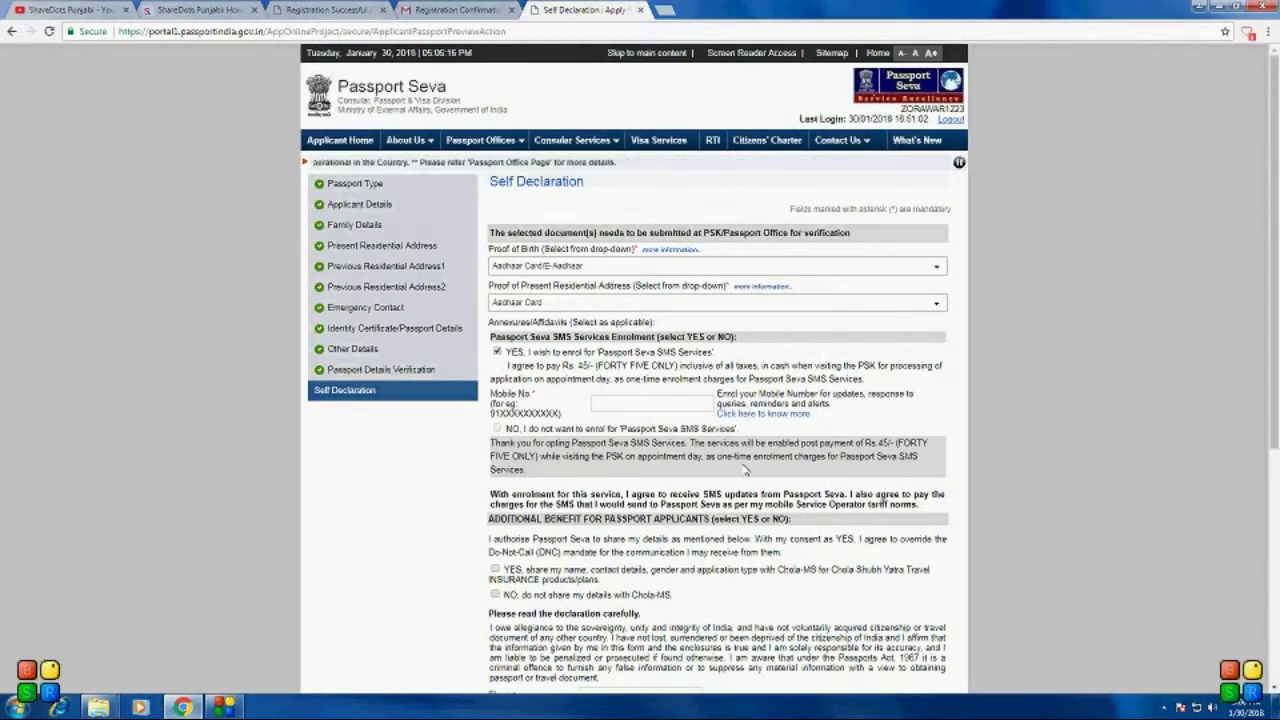
pyautogui.click(650, 403)
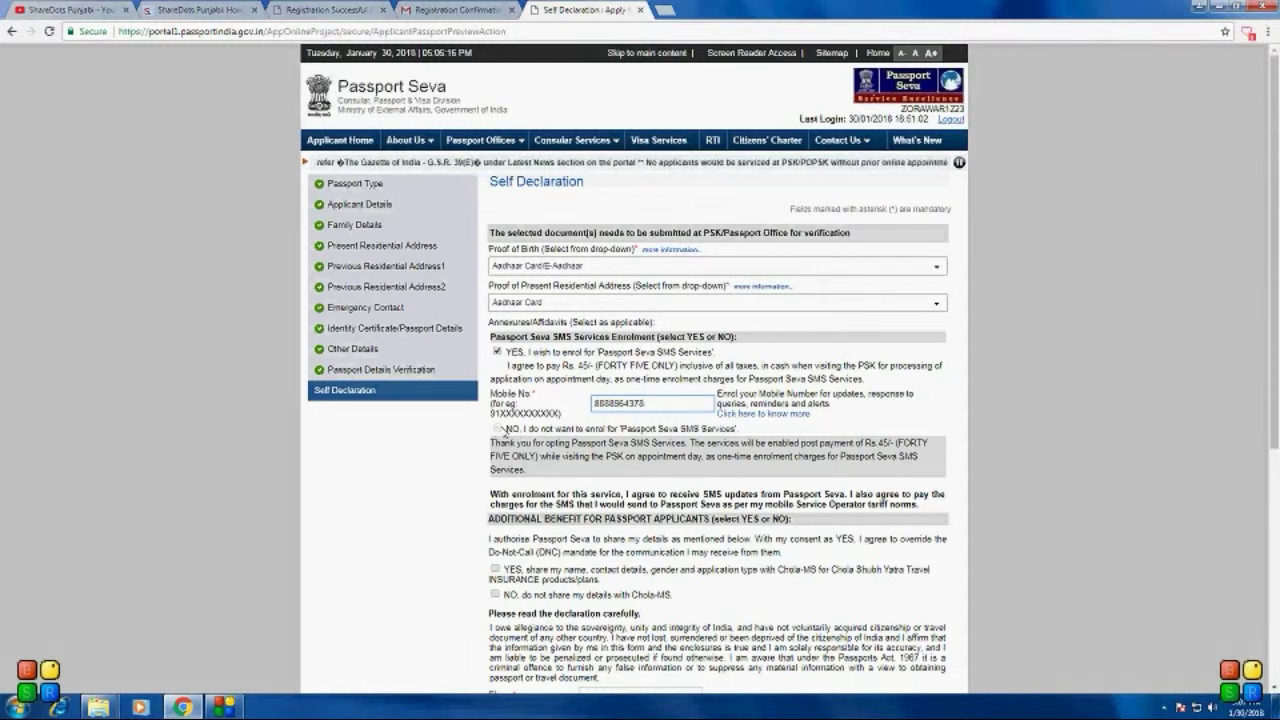
pyautogui.click(497, 352)
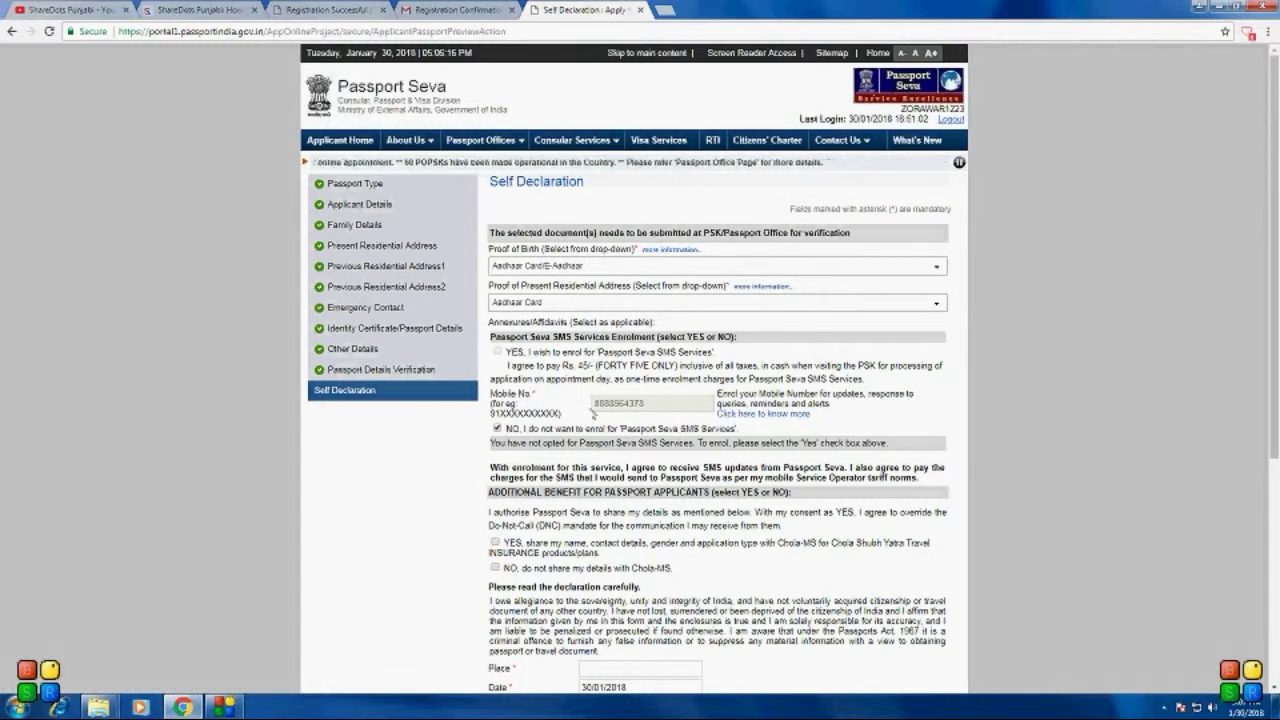
pyautogui.scroll(-1, 487, 598)
pyautogui.scroll(-1, 487, 598)
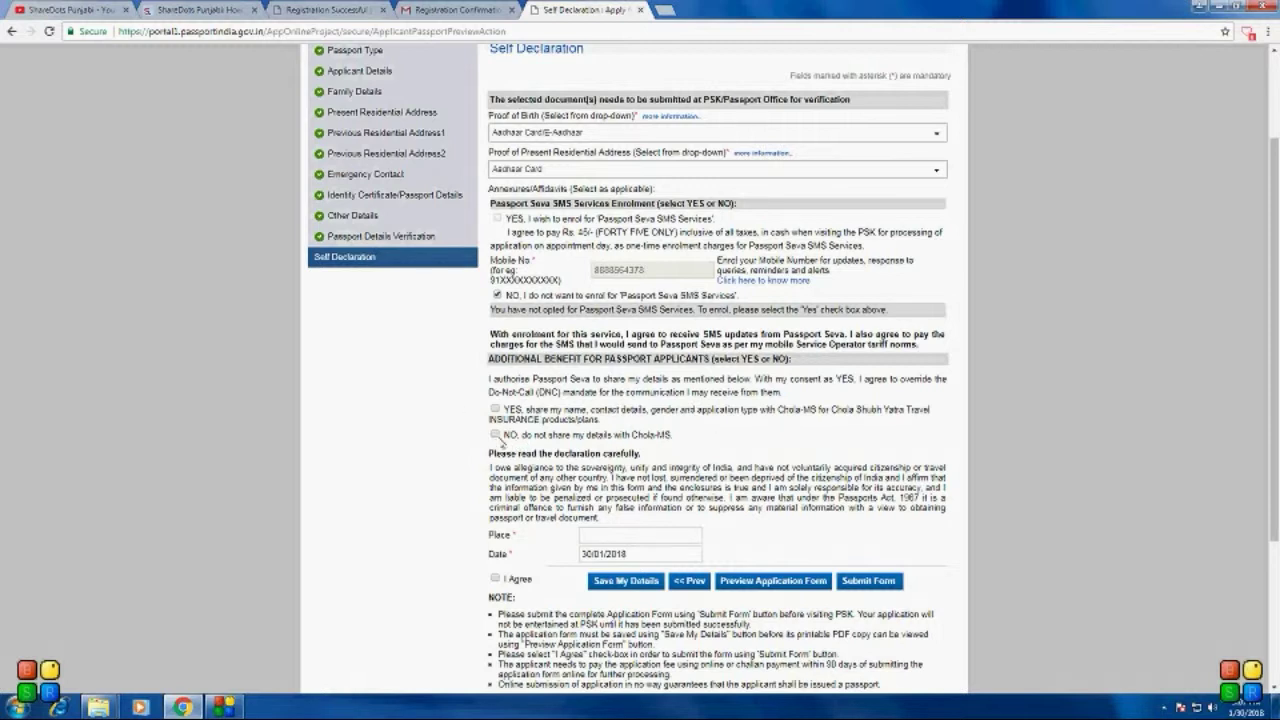
# Step: Decline sharing details with Chola-MS, fill in the place, agree to the declaration and submit the form
pyautogui.click(496, 436)
pyautogui.click(615, 535)
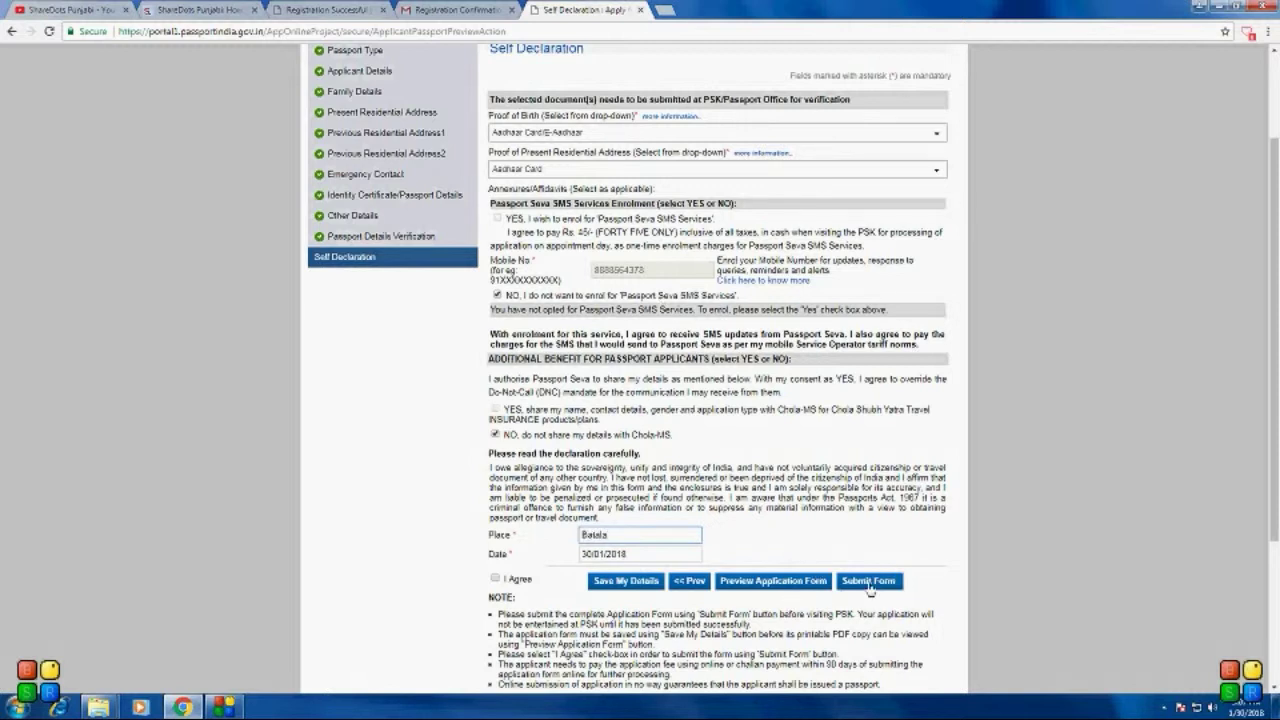
pyautogui.click(497, 579)
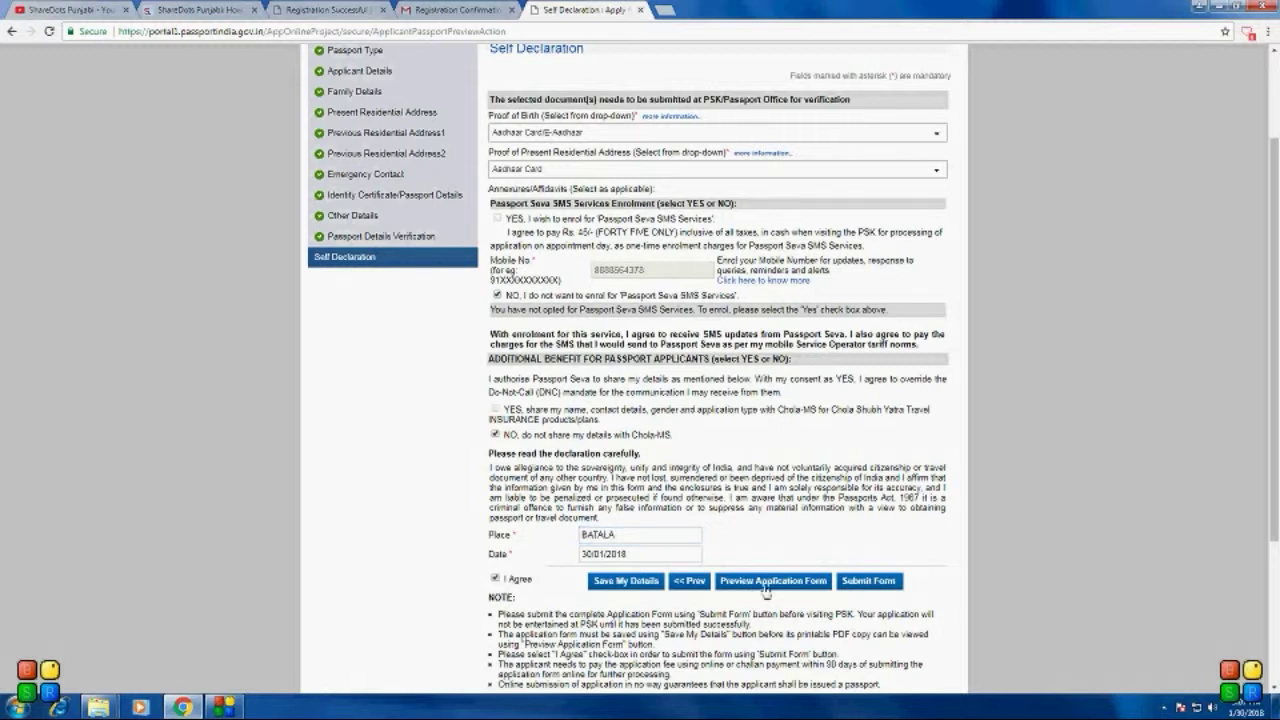
pyautogui.click(860, 588)
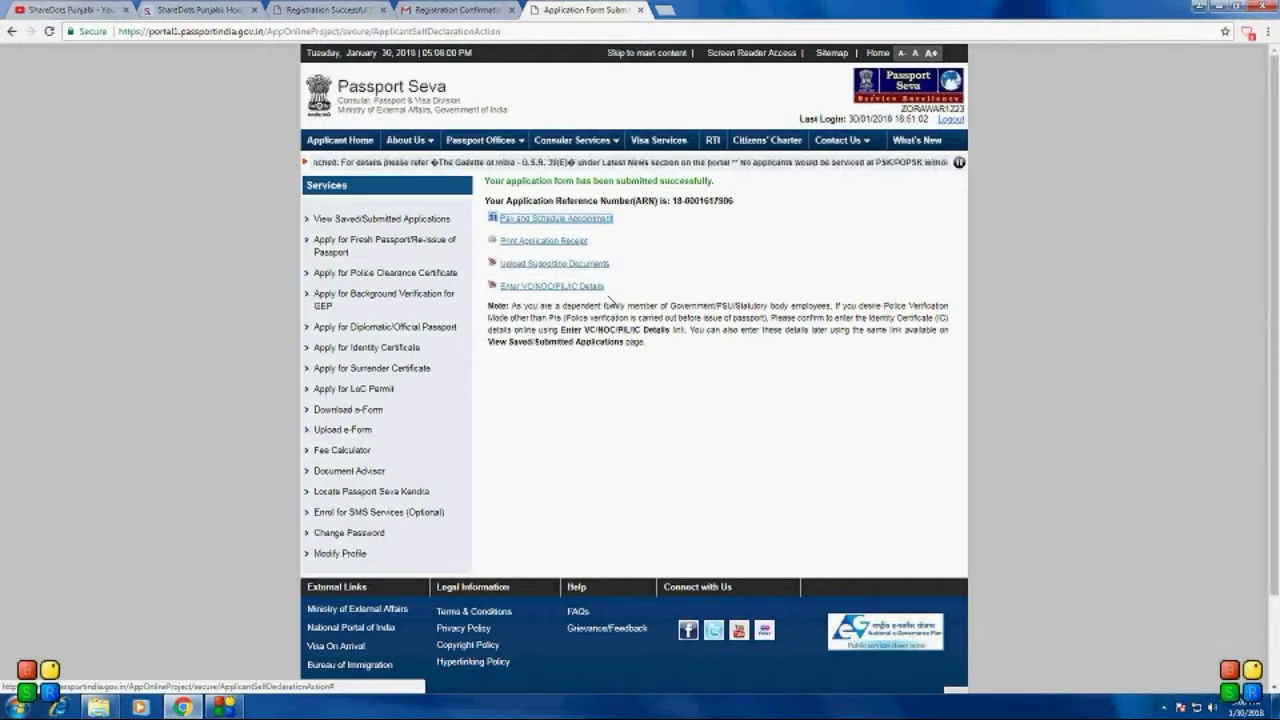
# Step: Choose Pay and Schedule Appointment with Challan Payment and proceed to the payment page
pyautogui.click(552, 218)
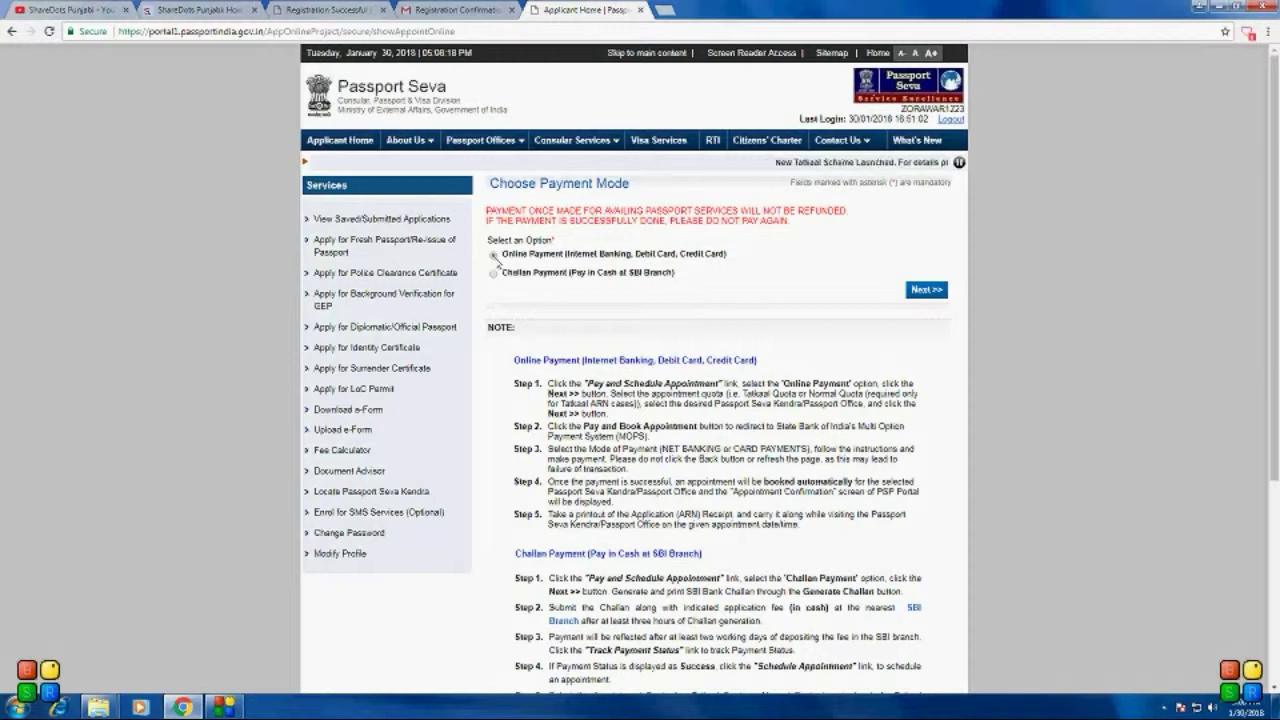
pyautogui.click(493, 255)
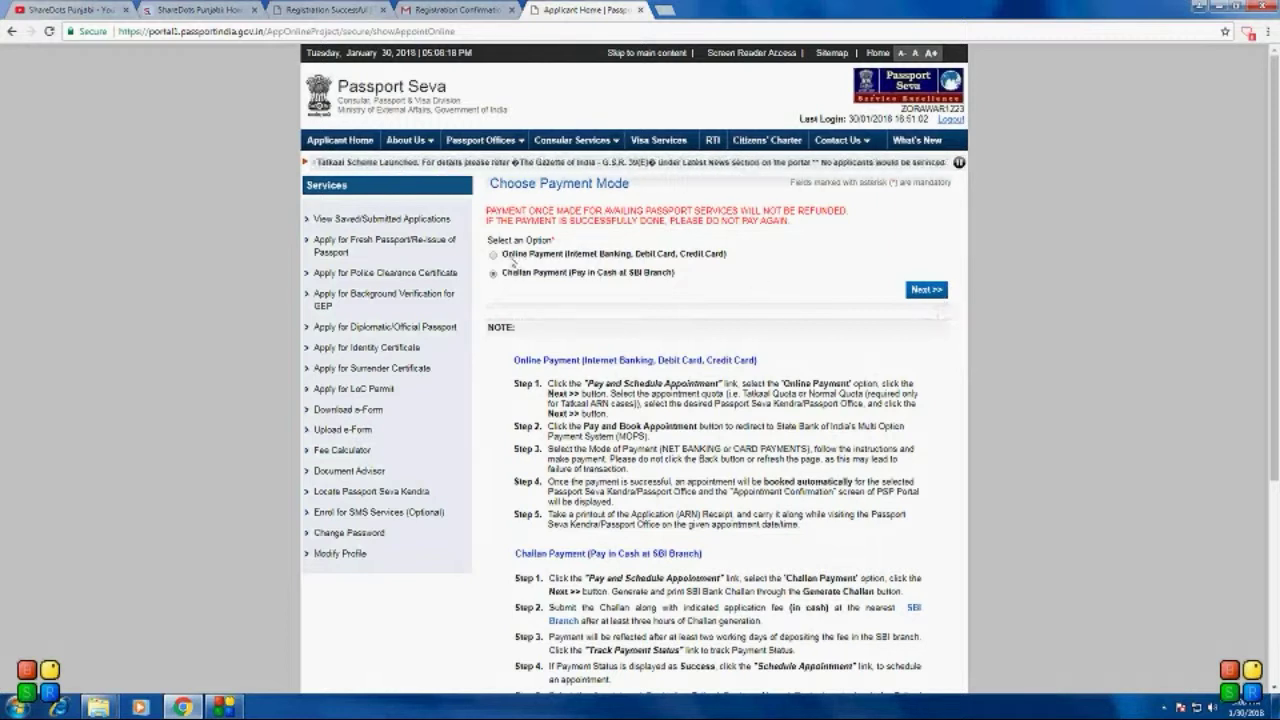
pyautogui.click(922, 291)
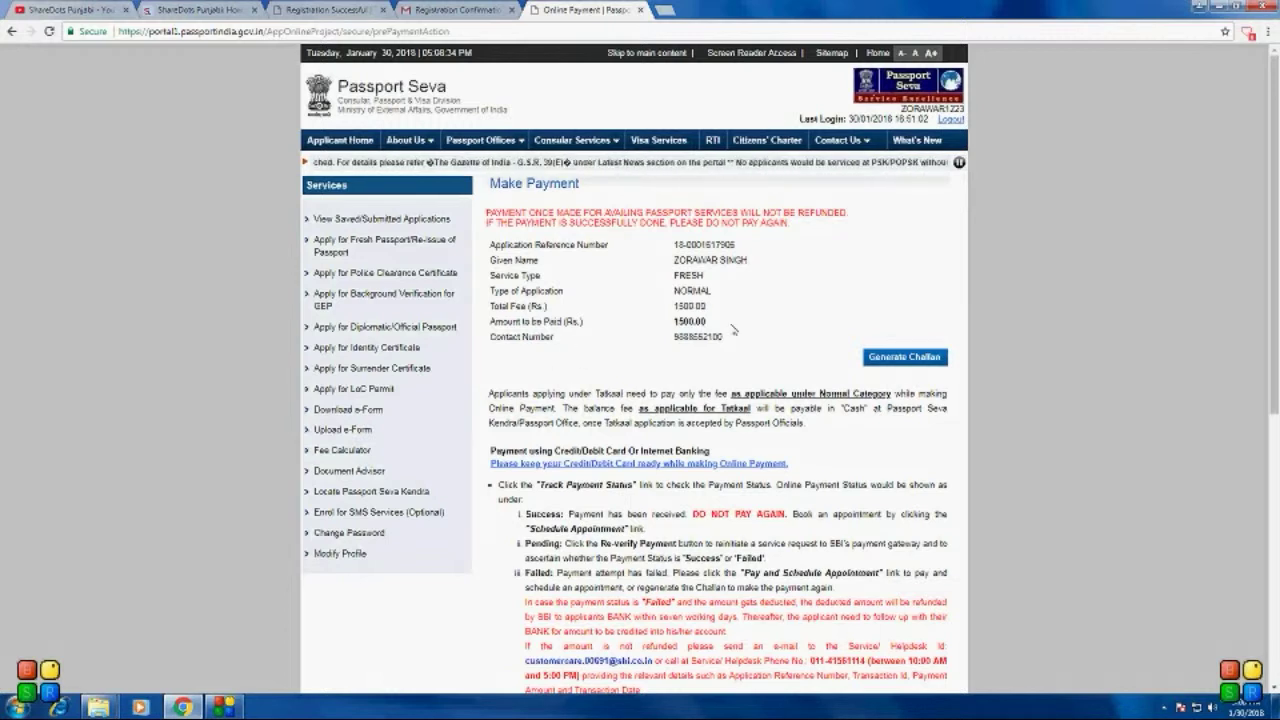
# Step: Generate and confirm the SBI challan for the 1500.00 fee, then open the downloaded PDF
pyautogui.moveTo(708, 322); pyautogui.dragTo(672, 306)
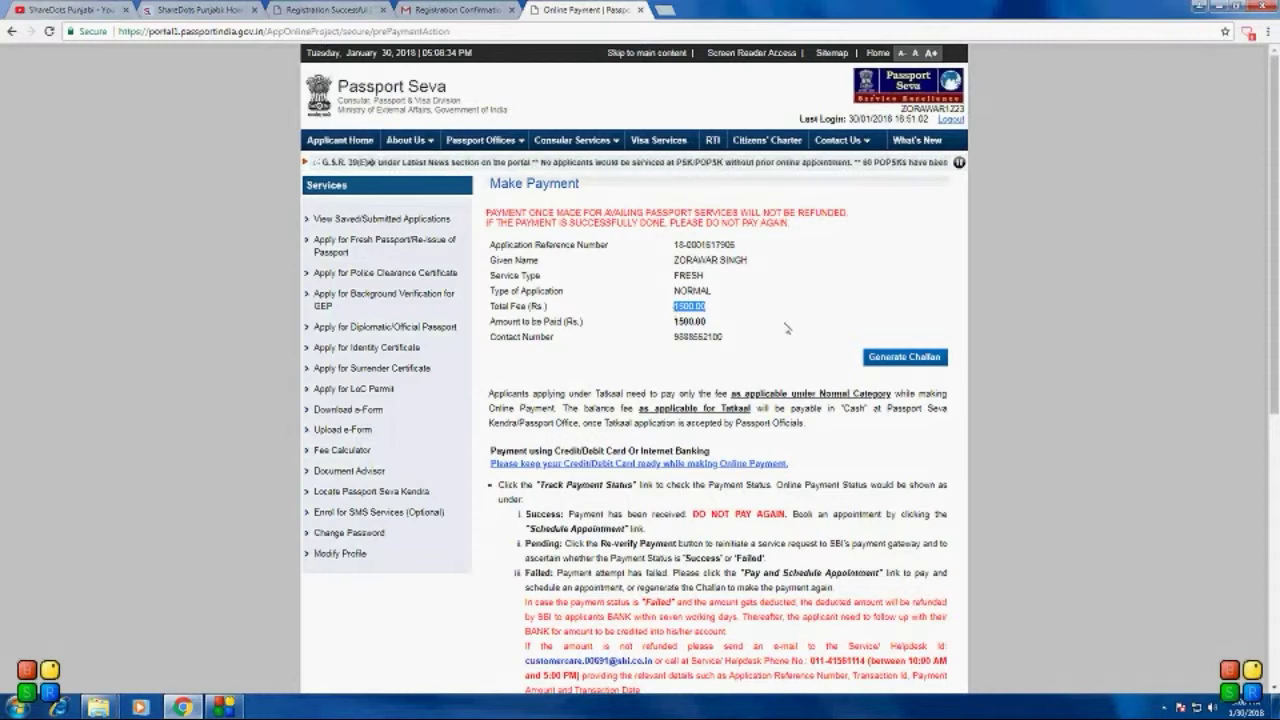
pyautogui.scroll(-1, 753, 381)
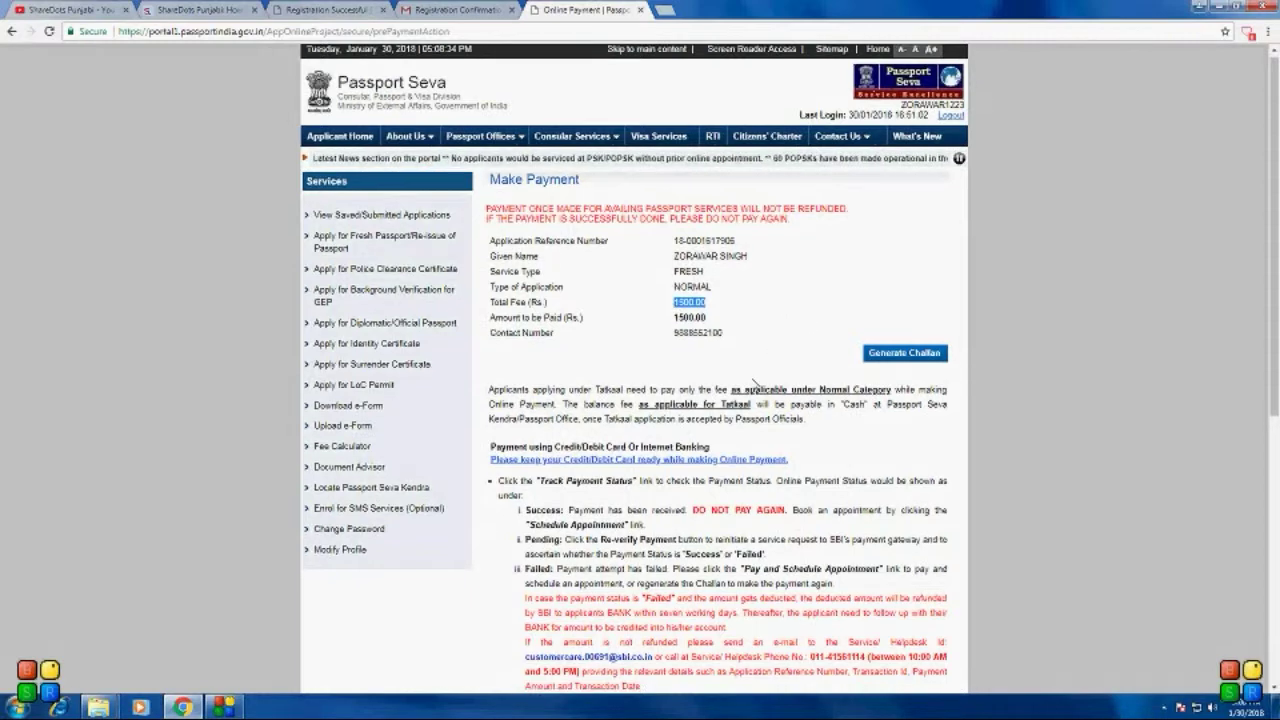
pyautogui.scroll(-3, 753, 381)
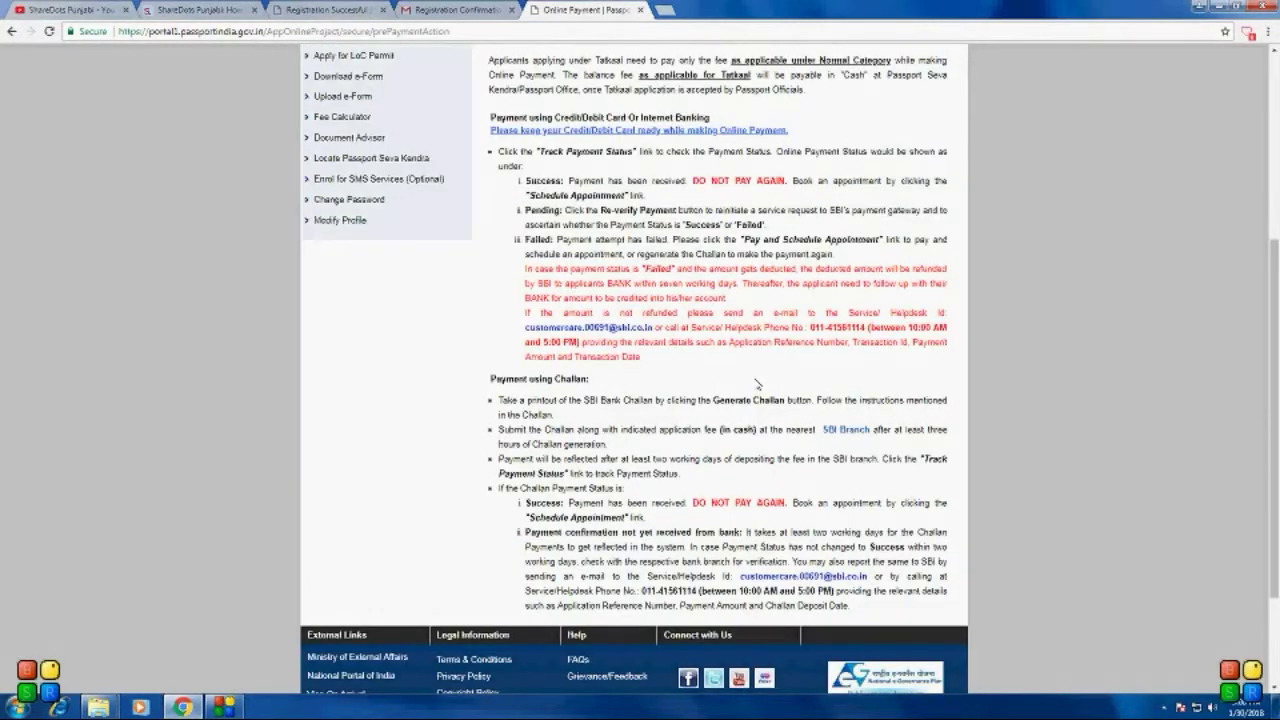
pyautogui.scroll(3, 757, 384)
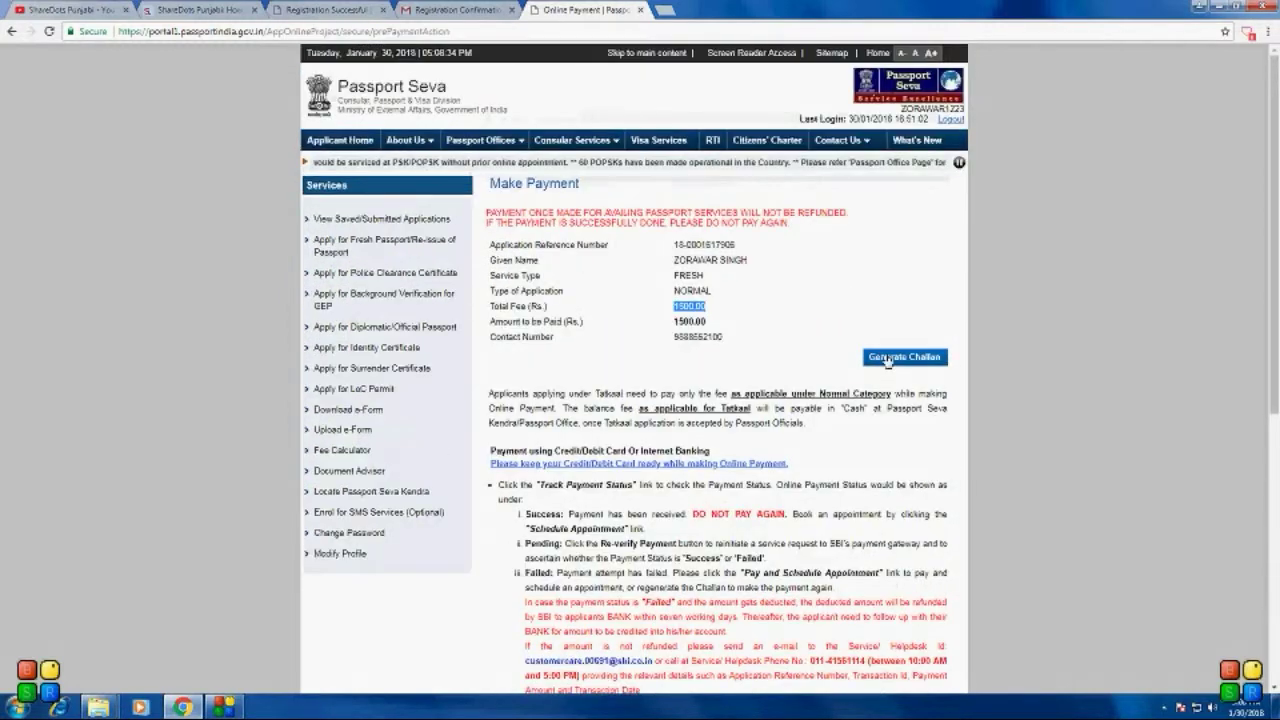
pyautogui.click(888, 360)
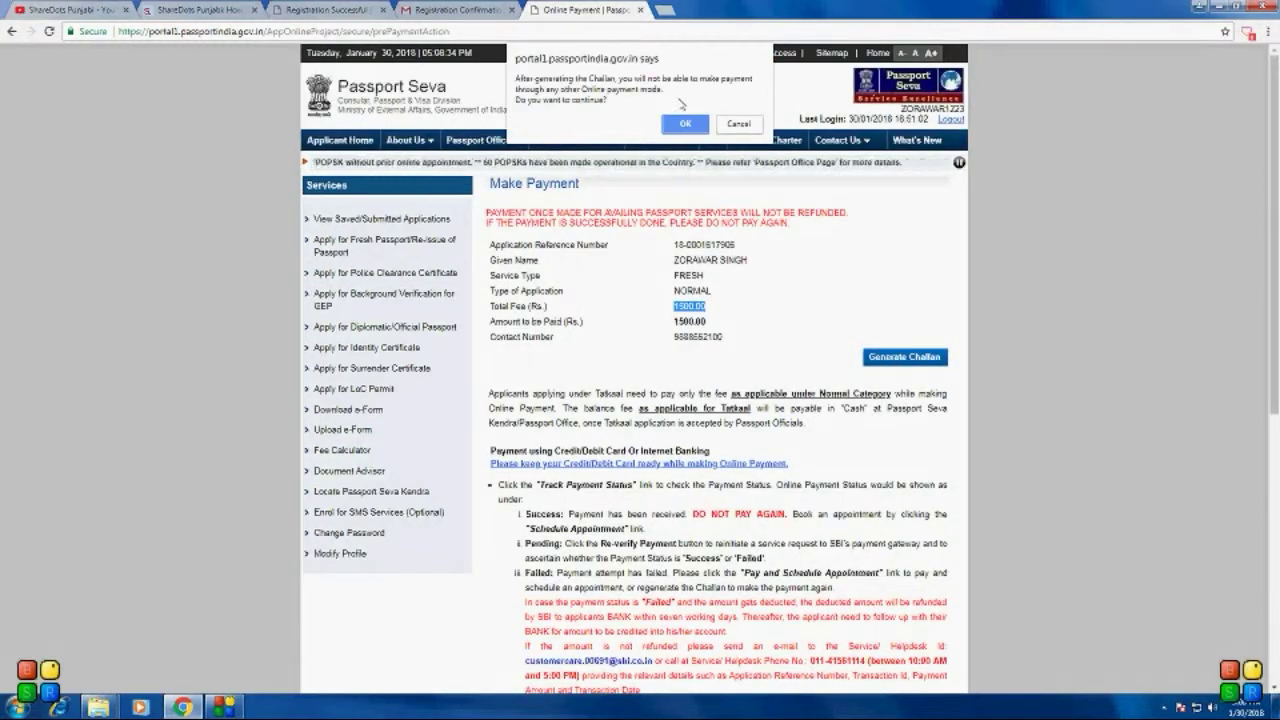
pyautogui.click(685, 124)
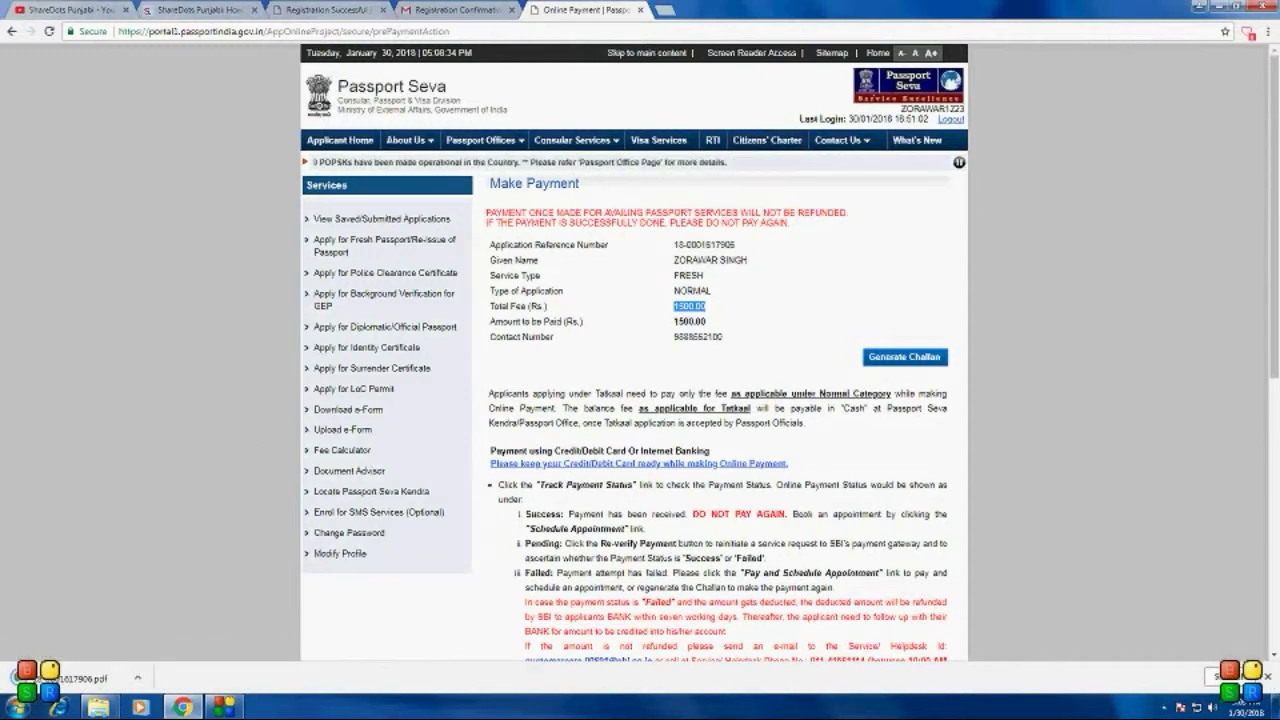
pyautogui.click(90, 678)
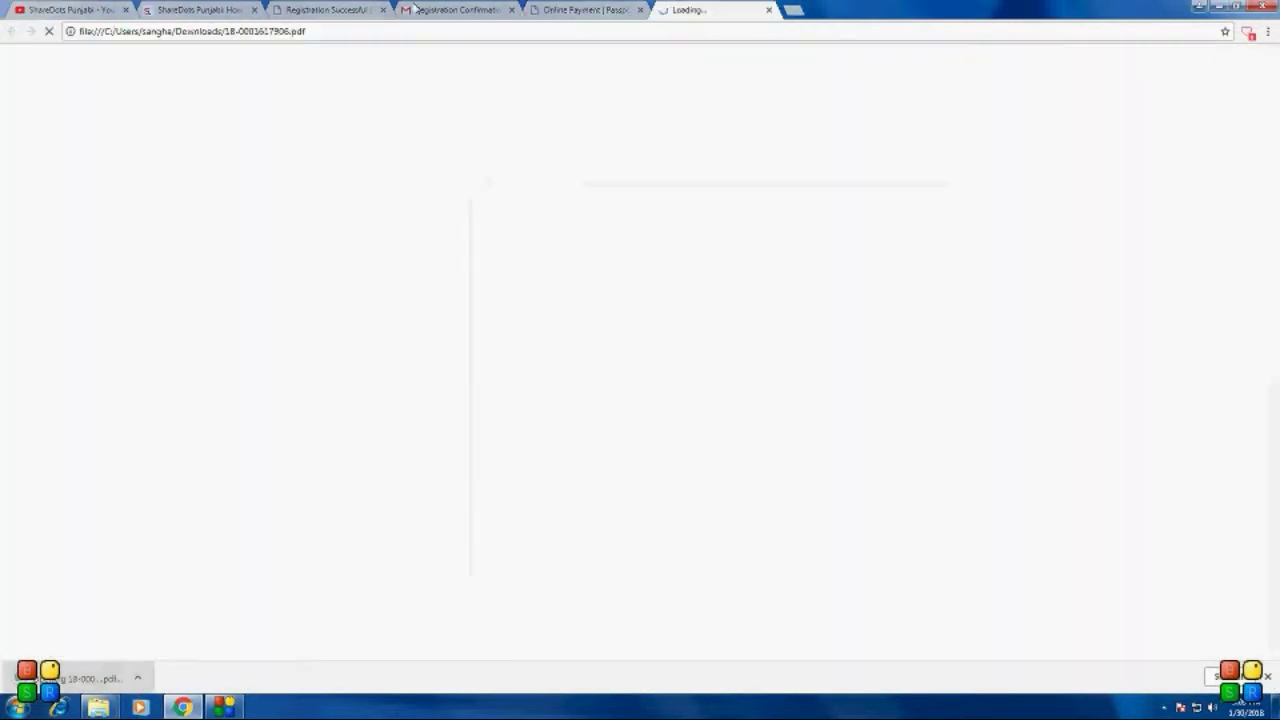